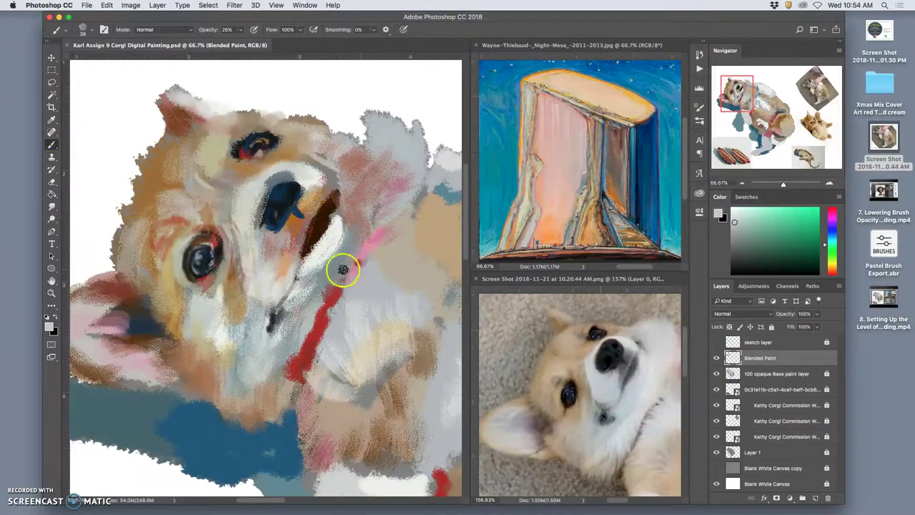
# Blend sampled blue-grey and beige tones into the fur around the lower eye and across the muzzle
pyautogui.keyDown('alt'); pyautogui.click(332, 266); pyautogui.keyUp('alt')
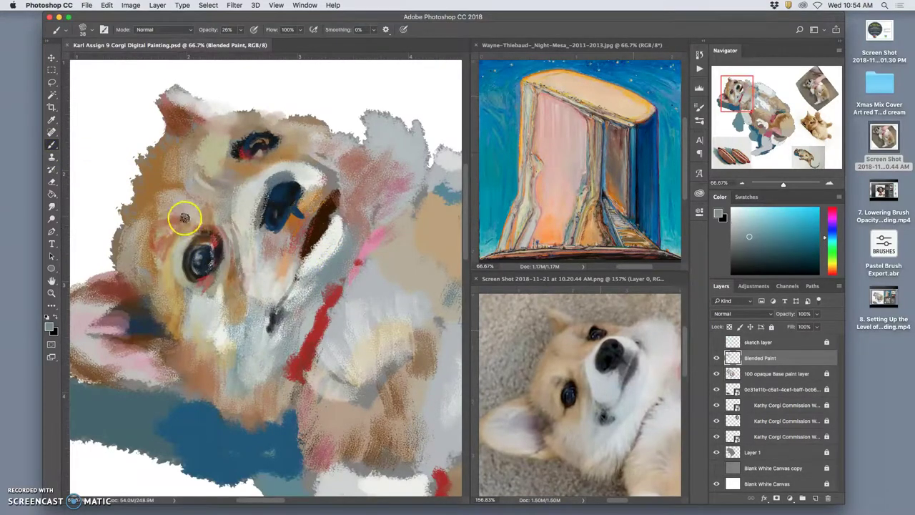
pyautogui.moveTo(184, 218)
pyautogui.mouseDown()
pyautogui.moveTo(150, 230)
pyautogui.moveTo(186, 218)
pyautogui.moveTo(188, 227)
pyautogui.moveTo(202, 211)
pyautogui.moveTo(166, 234)
pyautogui.moveTo(164, 213)
pyautogui.moveTo(153, 252)
pyautogui.mouseUp()
pyautogui.keyDown('alt'); pyautogui.click(198, 213); pyautogui.keyUp('alt')
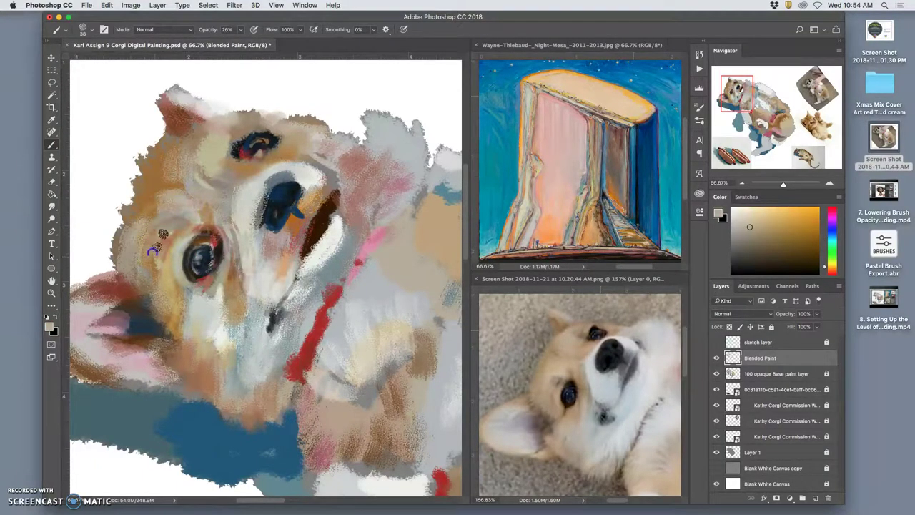
pyautogui.moveTo(289, 206)
pyautogui.mouseDown()
pyautogui.moveTo(337, 201)
pyautogui.moveTo(298, 186)
pyautogui.moveTo(274, 205)
pyautogui.moveTo(281, 181)
pyautogui.moveTo(258, 213)
pyautogui.mouseUp()
# Outline and shade the upper part of the nose with sampled dark brown, near-black and grey tones
pyautogui.keyDown('alt'); pyautogui.click(318, 208); pyautogui.keyUp('alt')
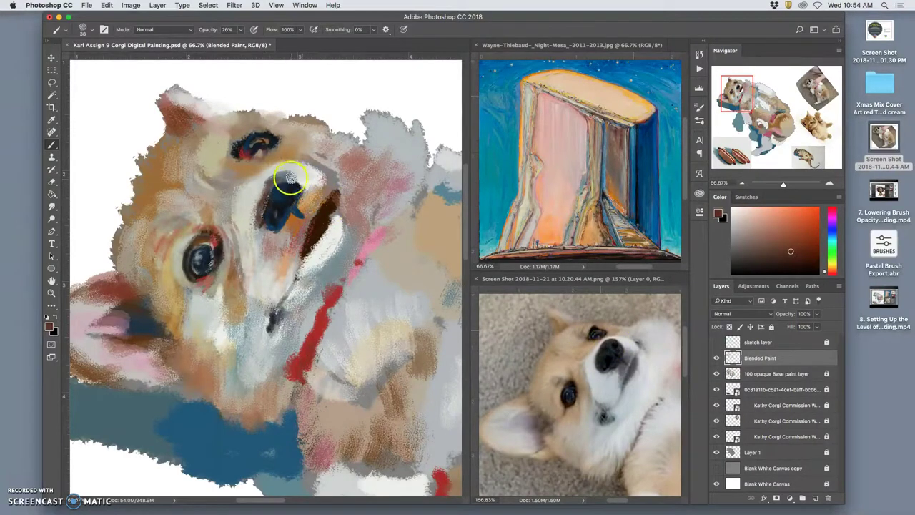
pyautogui.moveTo(274, 174); pyautogui.dragTo(256, 201)
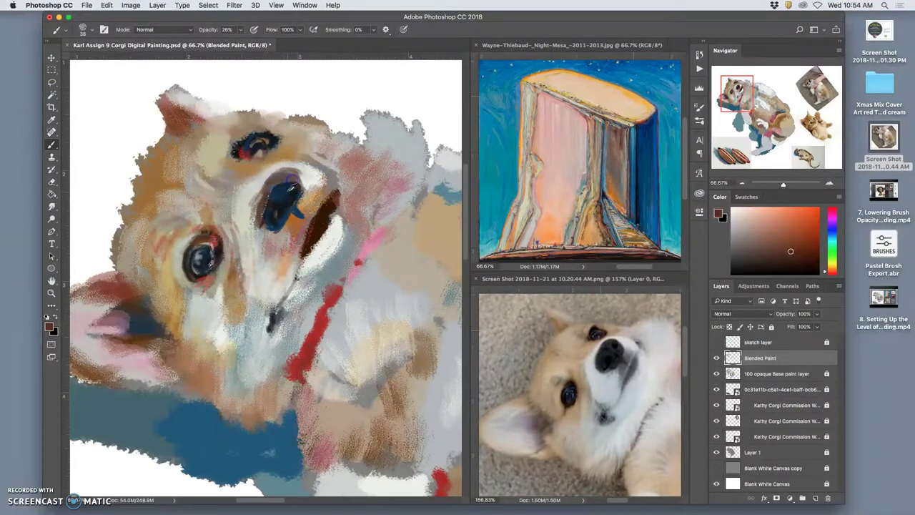
pyautogui.keyDown('alt'); pyautogui.click(286, 195); pyautogui.keyUp('alt')
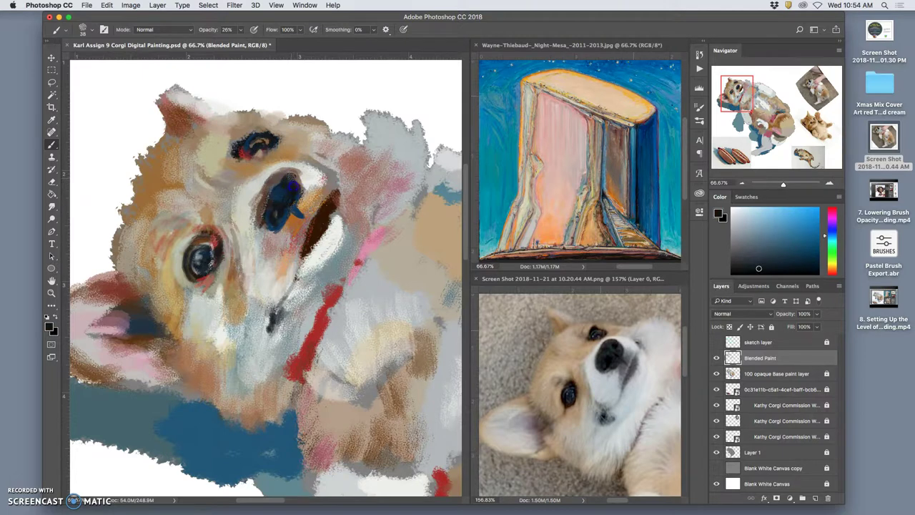
pyautogui.keyDown('alt'); pyautogui.click(332, 182); pyautogui.keyUp('alt')
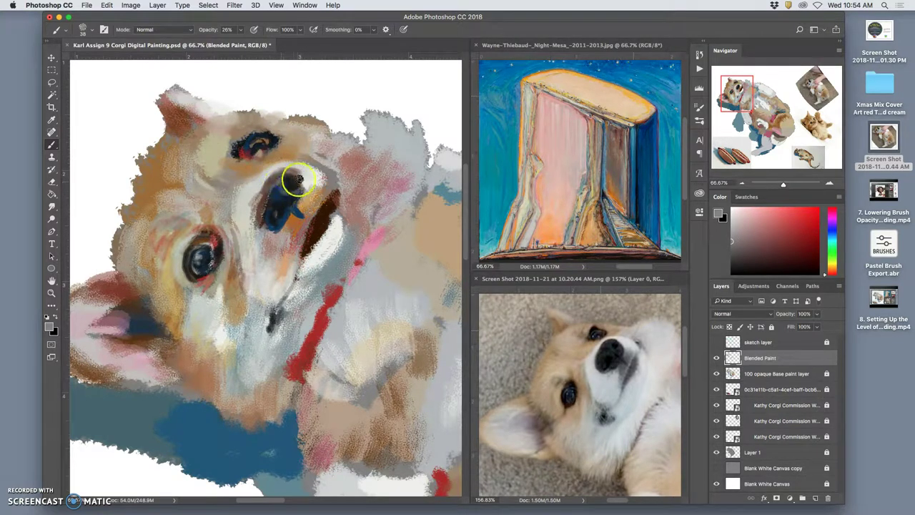
pyautogui.moveTo(296, 183)
pyautogui.mouseDown()
pyautogui.moveTo(317, 193)
pyautogui.moveTo(300, 182)
pyautogui.mouseUp()
pyautogui.keyDown('alt'); pyautogui.click(283, 208); pyautogui.keyUp('alt')
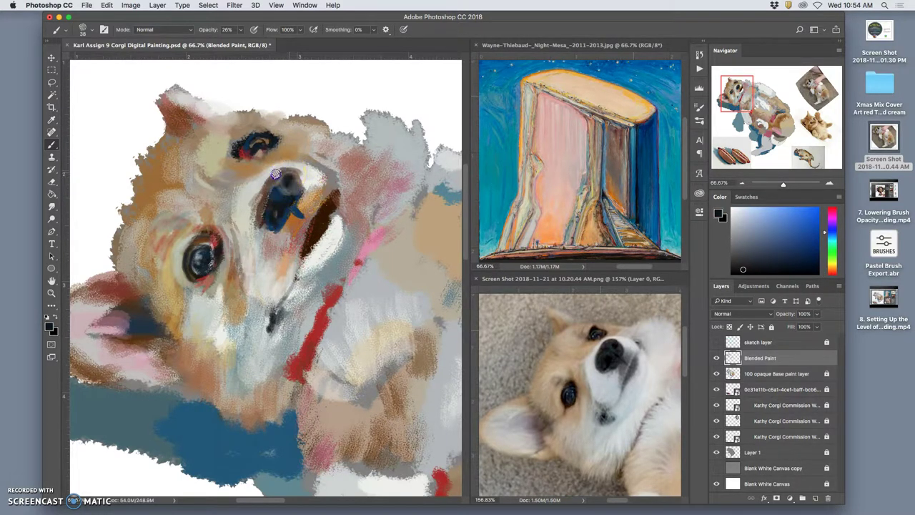
pyautogui.moveTo(274, 177)
pyautogui.mouseDown()
pyautogui.moveTo(263, 195)
pyautogui.moveTo(290, 169)
pyautogui.moveTo(298, 185)
pyautogui.mouseUp()
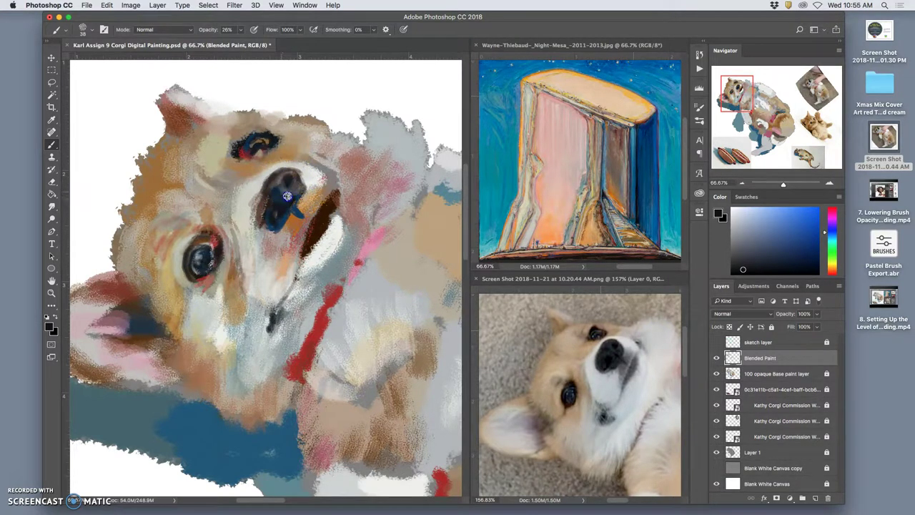
# Blend sampled orange, dark blue and brown tones into the muzzle between the nose and the mouth
pyautogui.moveTo(299, 209); pyautogui.dragTo(309, 217)
pyautogui.keyDown('alt'); pyautogui.click(295, 210); pyautogui.keyUp('alt')
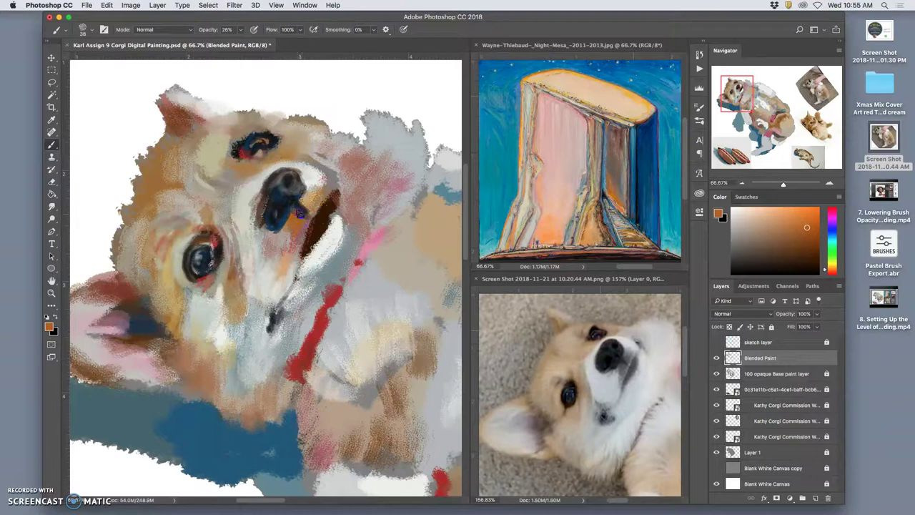
pyautogui.keyDown('alt'); pyautogui.click(288, 207); pyautogui.keyUp('alt')
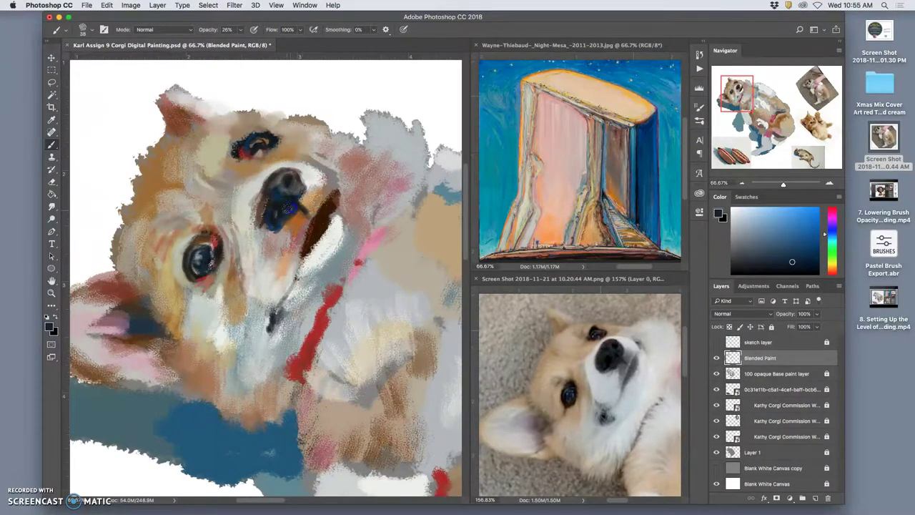
pyautogui.moveTo(304, 190)
pyautogui.mouseDown()
pyautogui.moveTo(313, 180)
pyautogui.moveTo(328, 204)
pyautogui.moveTo(325, 190)
pyautogui.mouseUp()
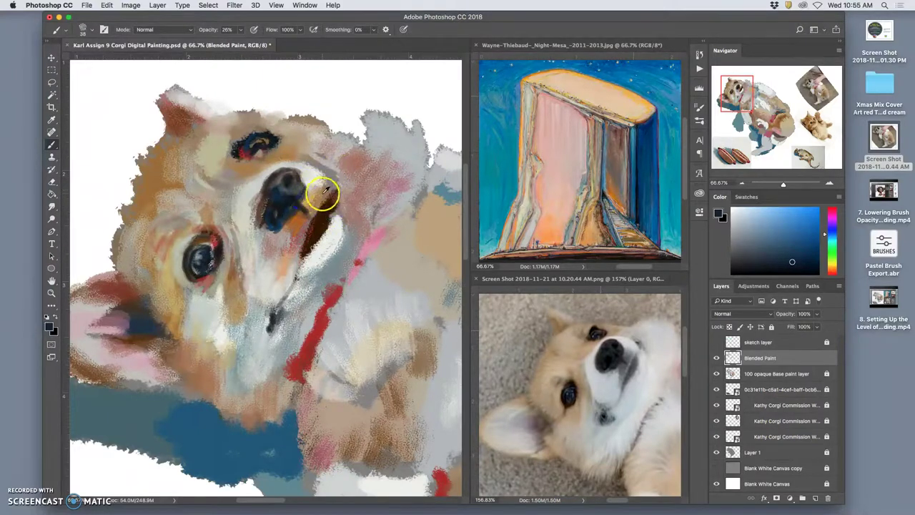
pyautogui.keyDown('alt'); pyautogui.click(325, 189); pyautogui.keyUp('alt')
pyautogui.moveTo(297, 244); pyautogui.dragTo(293, 246)
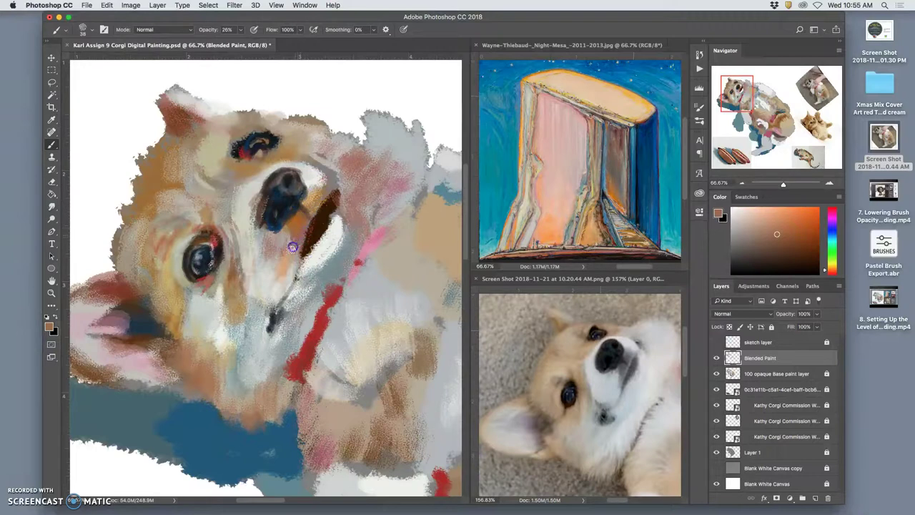
pyautogui.keyDown('alt'); pyautogui.click(281, 231); pyautogui.keyUp('alt')
pyautogui.keyDown('alt'); pyautogui.click(285, 227); pyautogui.keyUp('alt')
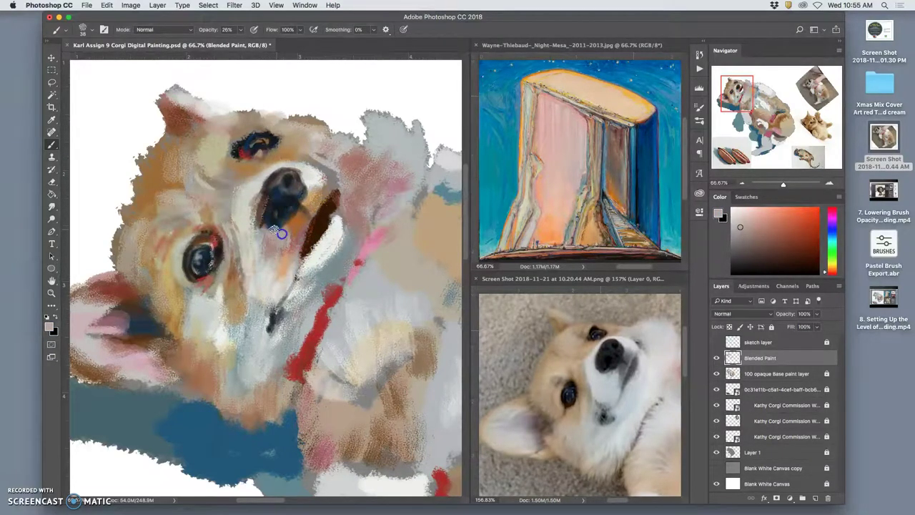
# Widen and shade the lower part of the nose with sampled near-black and blue-grey tones
pyautogui.moveTo(277, 212); pyautogui.dragTo(271, 217)
pyautogui.keyDown('alt'); pyautogui.click(280, 202); pyautogui.keyUp('alt')
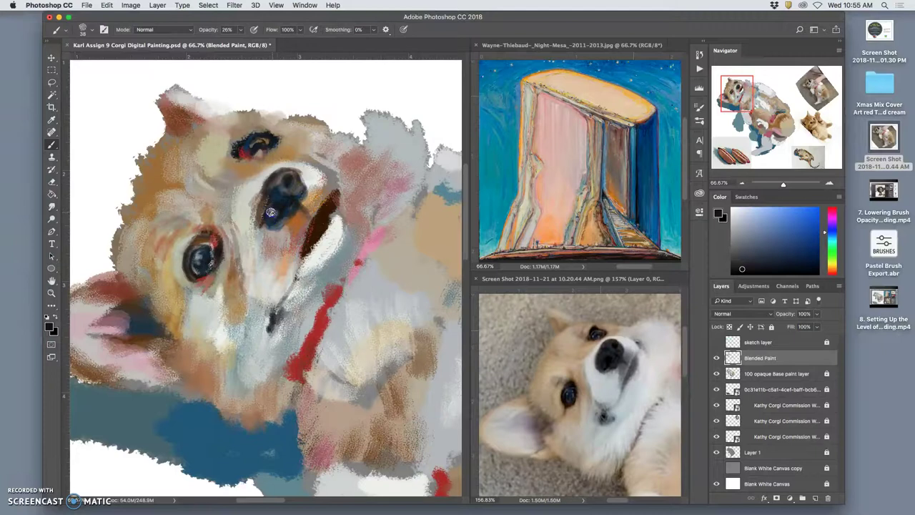
pyautogui.keyDown('alt'); pyautogui.click(286, 198); pyautogui.keyUp('alt')
pyautogui.moveTo(286, 198); pyautogui.dragTo(274, 197)
pyautogui.keyDown('alt'); pyautogui.click(283, 186); pyautogui.keyUp('alt')
pyautogui.click(264, 213)
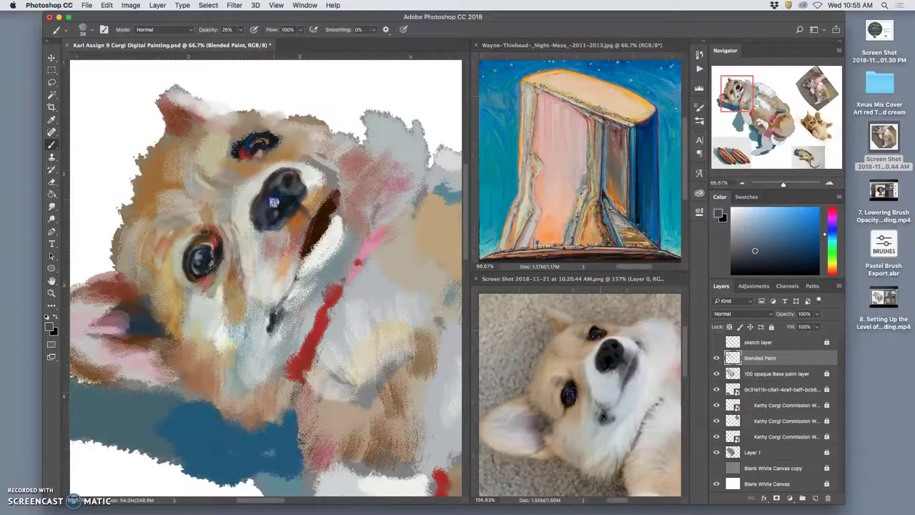
# Darken the lower nostril area using the near-black tone sampled from the upper eye
pyautogui.keyDown('alt'); pyautogui.click(261, 145); pyautogui.keyUp('alt')
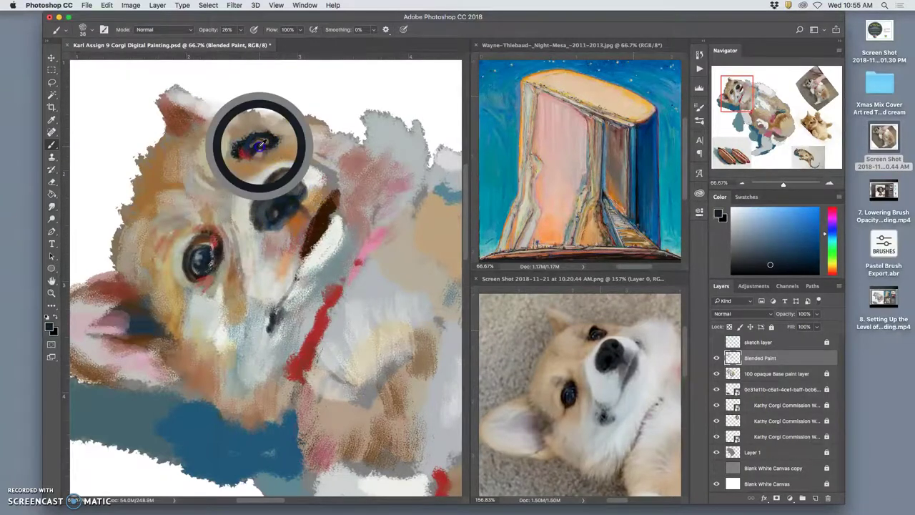
pyautogui.click(276, 216)
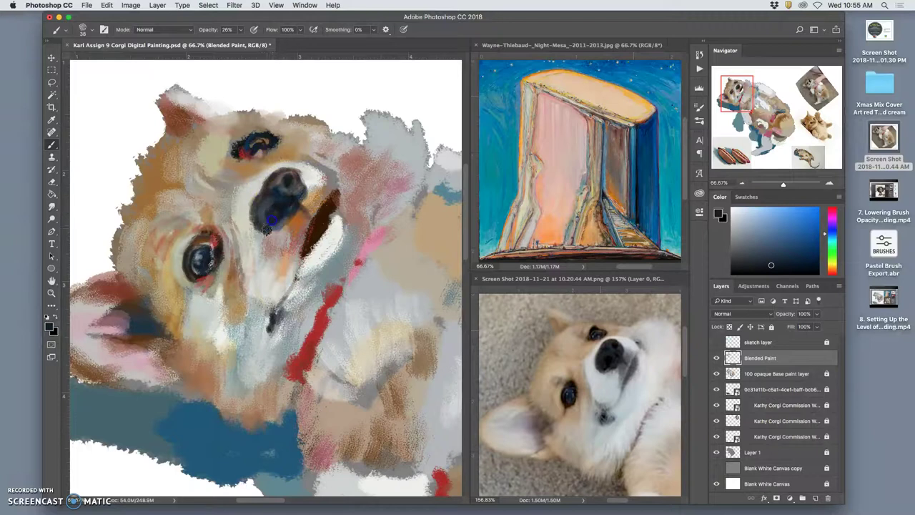
pyautogui.moveTo(273, 224)
pyautogui.mouseDown()
pyautogui.moveTo(217, 250)
pyautogui.moveTo(193, 231)
pyautogui.moveTo(255, 233)
pyautogui.moveTo(279, 212)
pyautogui.moveTo(282, 248)
pyautogui.moveTo(305, 209)
pyautogui.moveTo(316, 227)
pyautogui.moveTo(288, 220)
pyautogui.moveTo(292, 176)
pyautogui.moveTo(269, 146)
pyautogui.moveTo(259, 148)
pyautogui.moveTo(284, 206)
pyautogui.mouseUp()
# Paint soft highlights on the nose and muzzle with off-white sampled from the chin fur
pyautogui.keyDown('alt'); pyautogui.click(323, 250); pyautogui.keyUp('alt')
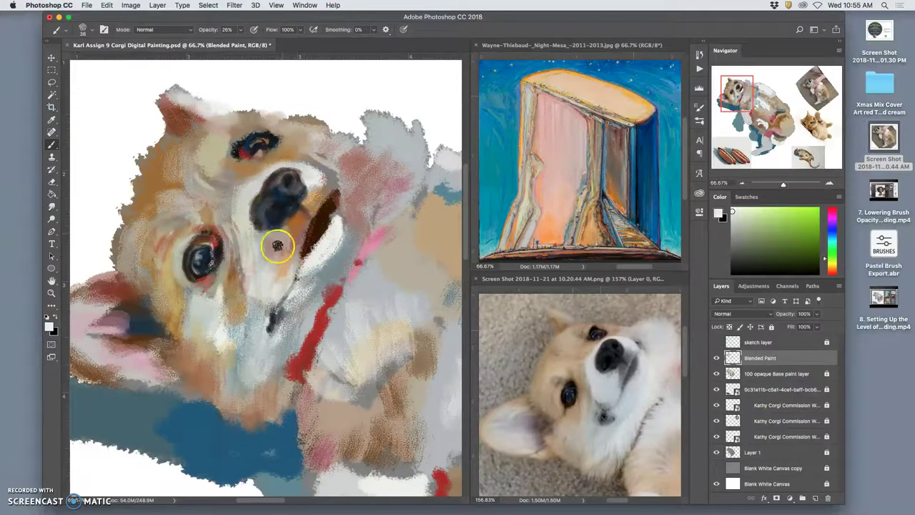
pyautogui.moveTo(275, 211); pyautogui.dragTo(263, 244)
pyautogui.moveTo(276, 193)
pyautogui.mouseDown()
pyautogui.moveTo(280, 224)
pyautogui.moveTo(290, 244)
pyautogui.moveTo(304, 233)
pyautogui.moveTo(296, 210)
pyautogui.moveTo(300, 187)
pyautogui.mouseUp()
pyautogui.click(287, 207)
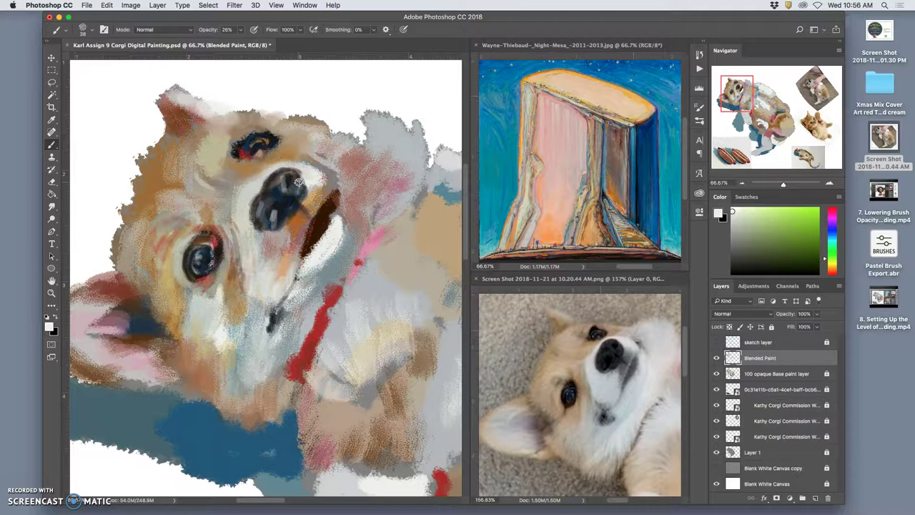
pyautogui.moveTo(273, 250)
pyautogui.mouseDown()
pyautogui.moveTo(315, 223)
pyautogui.moveTo(301, 229)
pyautogui.moveTo(287, 206)
pyautogui.moveTo(280, 230)
pyautogui.mouseUp()
# Paint sampled reddish brown around the upper eye, then resample off-white from the muzzle fur
pyautogui.moveTo(360, 513)
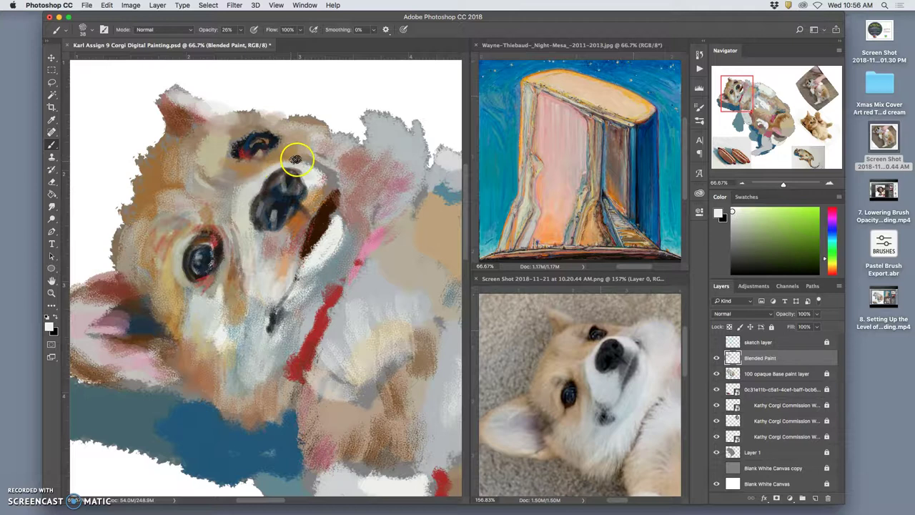
pyautogui.keyDown('alt'); pyautogui.click(245, 155); pyautogui.keyUp('alt')
pyautogui.moveTo(245, 155)
pyautogui.mouseDown()
pyautogui.moveTo(255, 129)
pyautogui.moveTo(244, 137)
pyautogui.mouseUp()
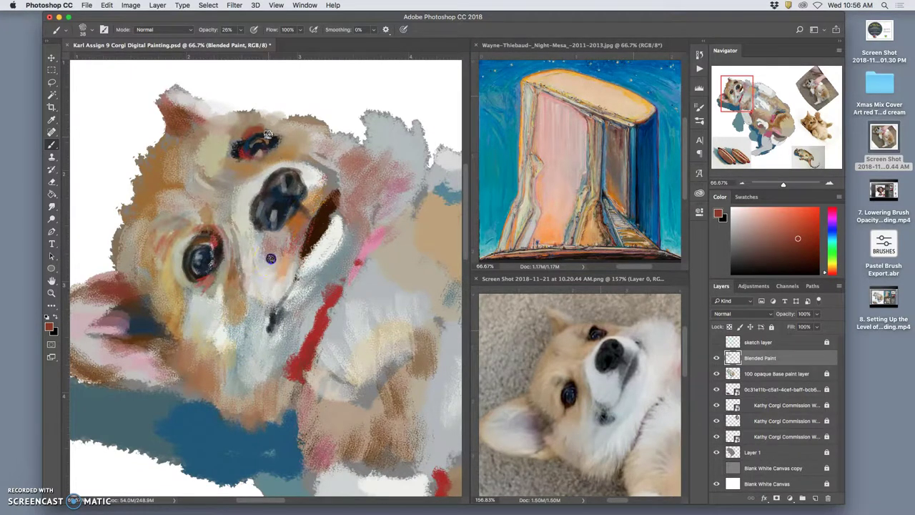
pyautogui.keyDown('alt'); pyautogui.click(332, 185); pyautogui.keyUp('alt')
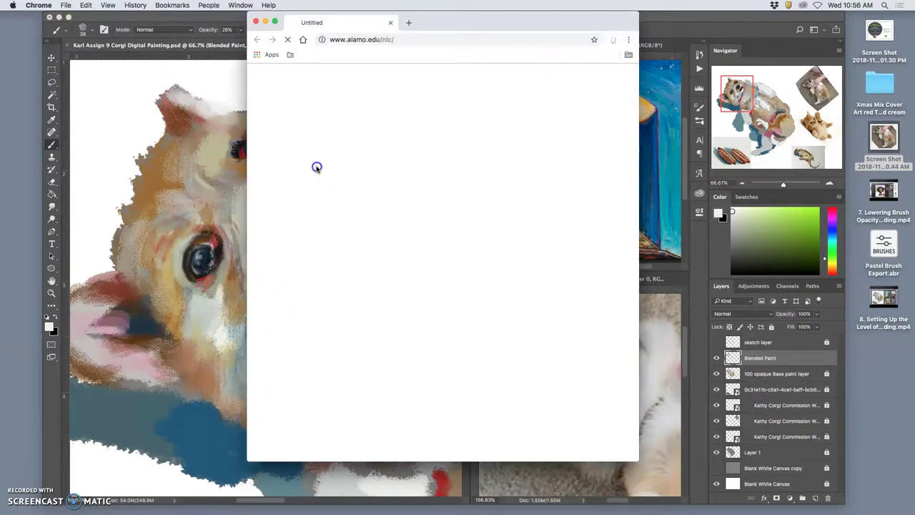
pyautogui.click(394, 41)
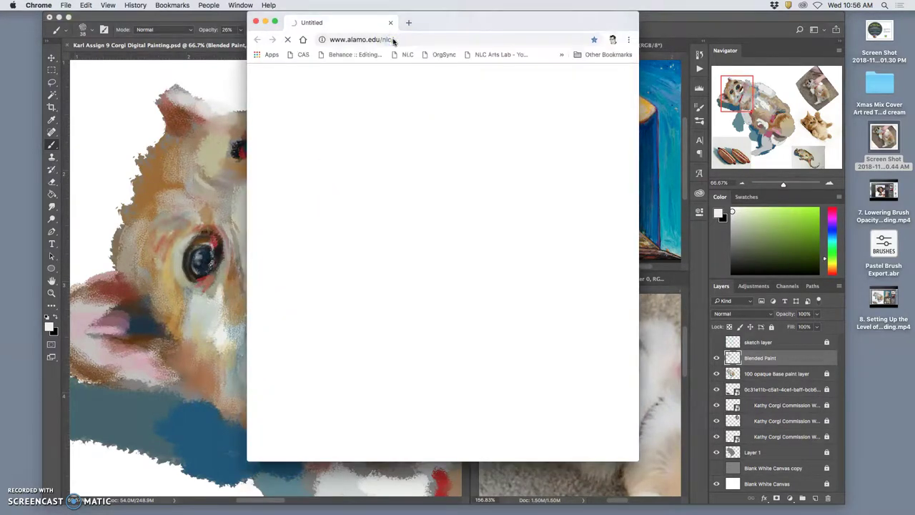
pyautogui.click(388, 40)
pyautogui.click(387, 41)
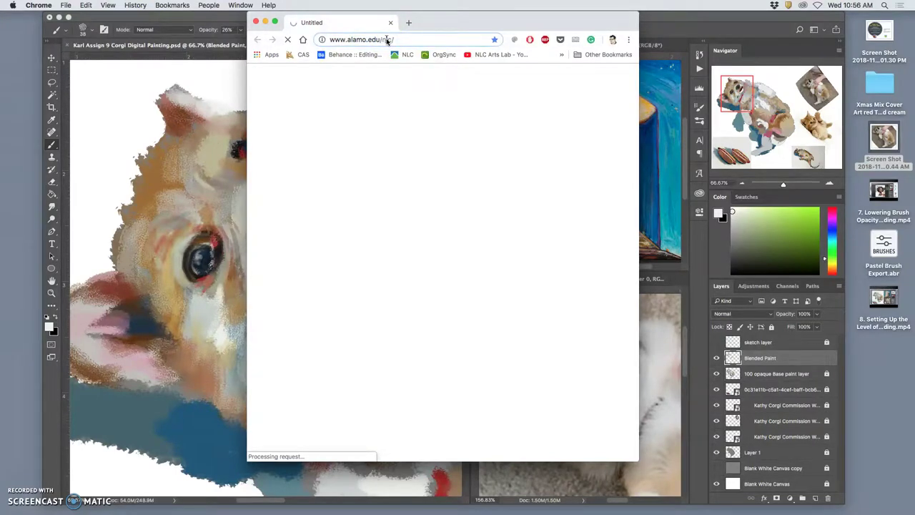
pyautogui.doubleClick(387, 39)
pyautogui.write('john')
pyautogui.press('Return')
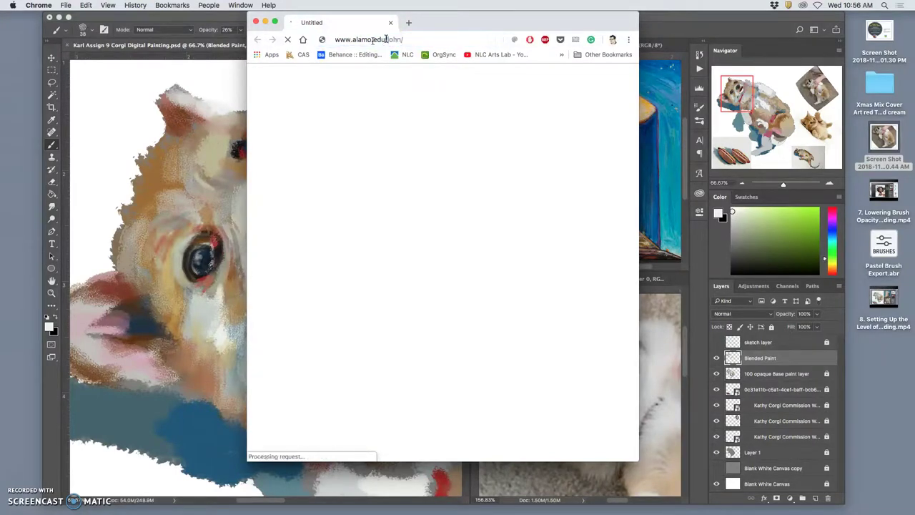
# Search Google for "john singer sargent" and move the browser window clear of the corgi's face
pyautogui.click(373, 41)
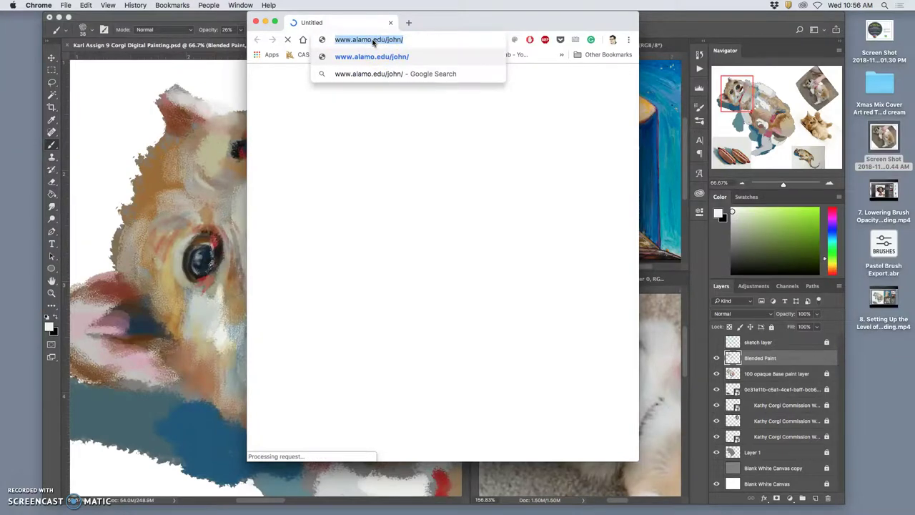
pyautogui.write('john')
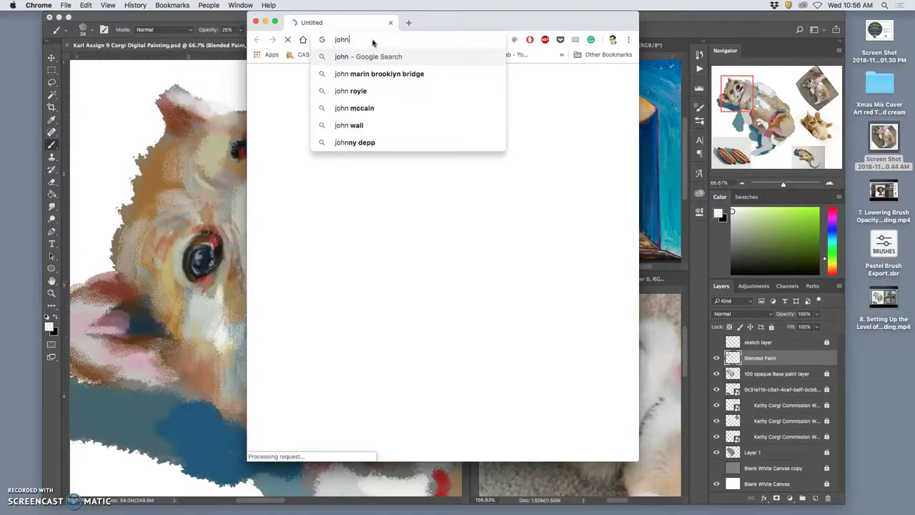
pyautogui.write(' singer s')
pyautogui.click(377, 76)
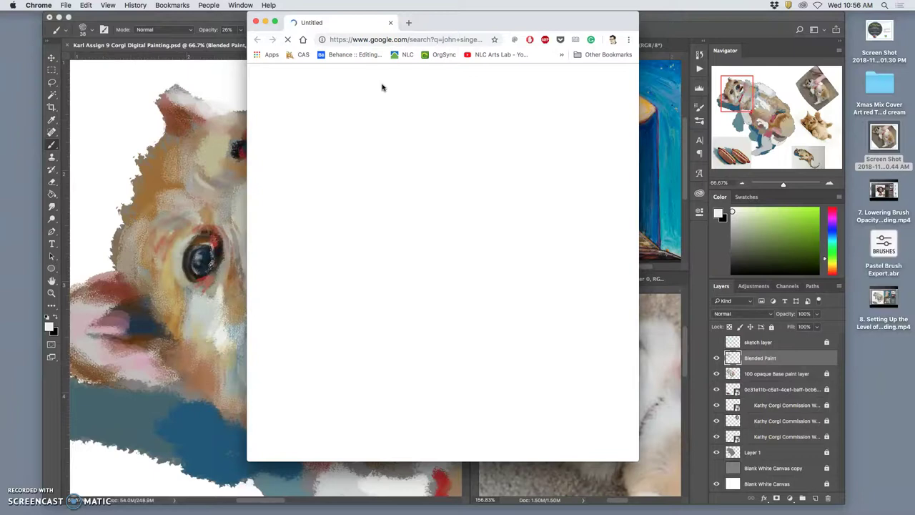
pyautogui.moveTo(426, 19); pyautogui.dragTo(618, 18)
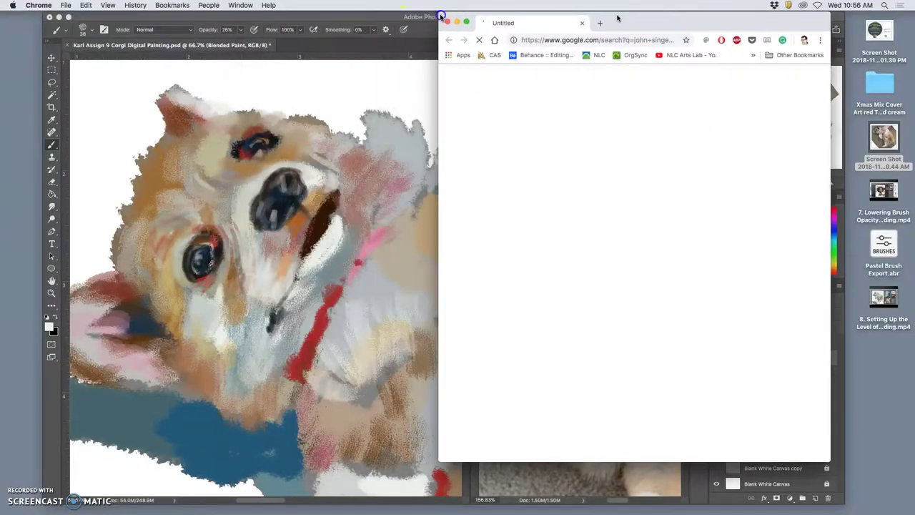
# Return to Photoshop and blend tones sampled from the fur into the corgi's forehead and upper ear tip
pyautogui.click(215, 166)
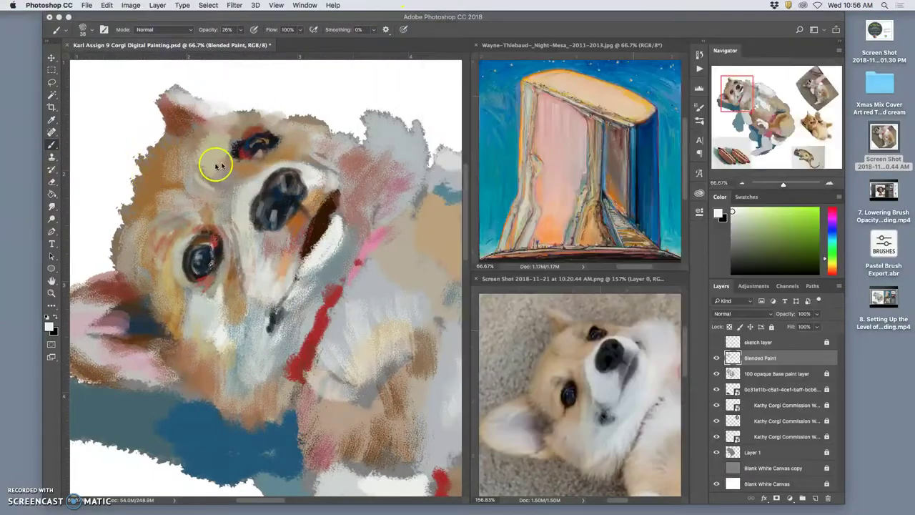
pyautogui.keyDown('alt'); pyautogui.click(244, 195); pyautogui.keyUp('alt')
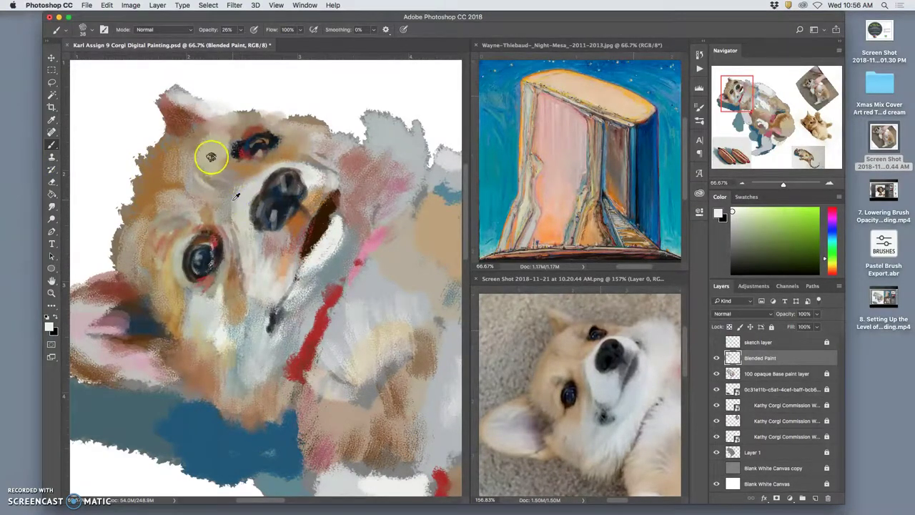
pyautogui.moveTo(211, 157); pyautogui.dragTo(204, 137)
pyautogui.moveTo(165, 86)
pyautogui.mouseDown()
pyautogui.moveTo(166, 115)
pyautogui.moveTo(162, 88)
pyautogui.moveTo(178, 88)
pyautogui.moveTo(162, 90)
pyautogui.moveTo(160, 102)
pyautogui.moveTo(168, 88)
pyautogui.moveTo(168, 105)
pyautogui.moveTo(158, 97)
pyautogui.moveTo(170, 112)
pyautogui.moveTo(176, 103)
pyautogui.moveTo(160, 92)
pyautogui.moveTo(164, 107)
pyautogui.moveTo(189, 93)
pyautogui.mouseUp()
pyautogui.keyDown('alt'); pyautogui.click(165, 113); pyautogui.keyUp('alt')
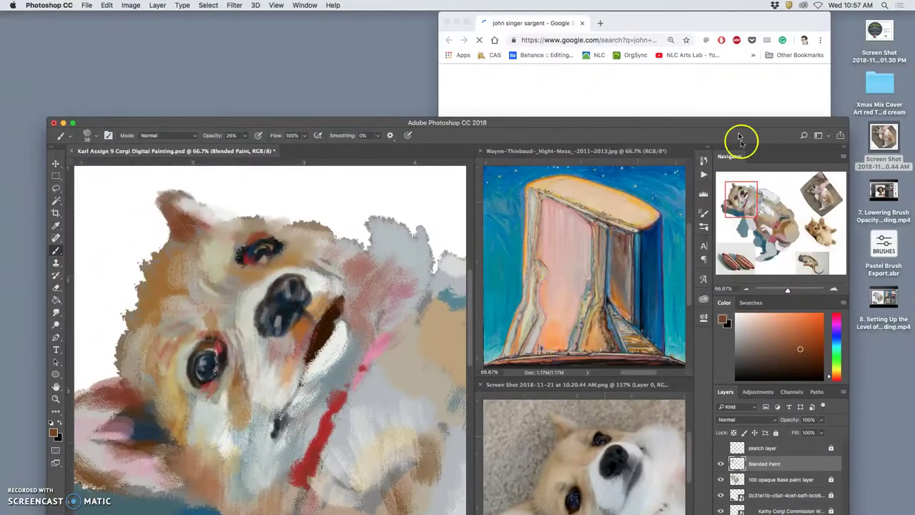
# Move the Photoshop window down to uncover the browser, check the search page and return to the painting
pyautogui.moveTo(741, 139); pyautogui.dragTo(762, 174)
pyautogui.click(692, 124)
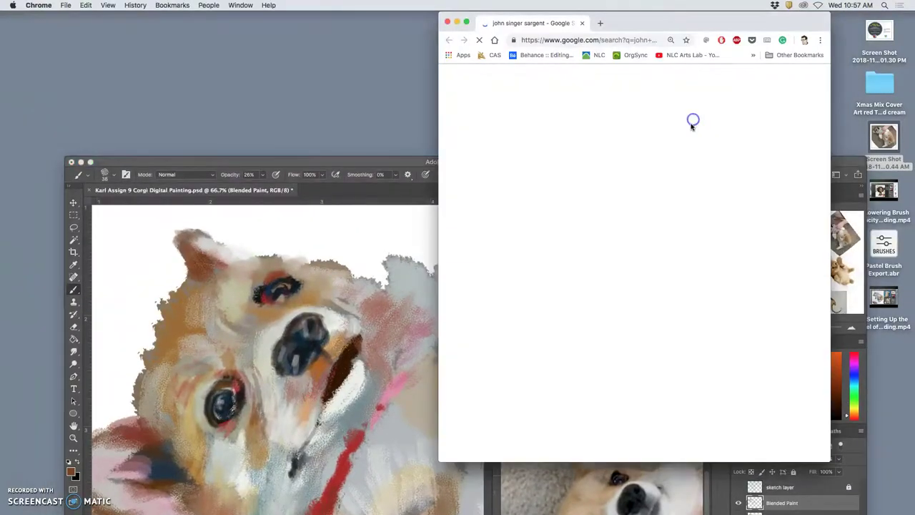
pyautogui.click(631, 19)
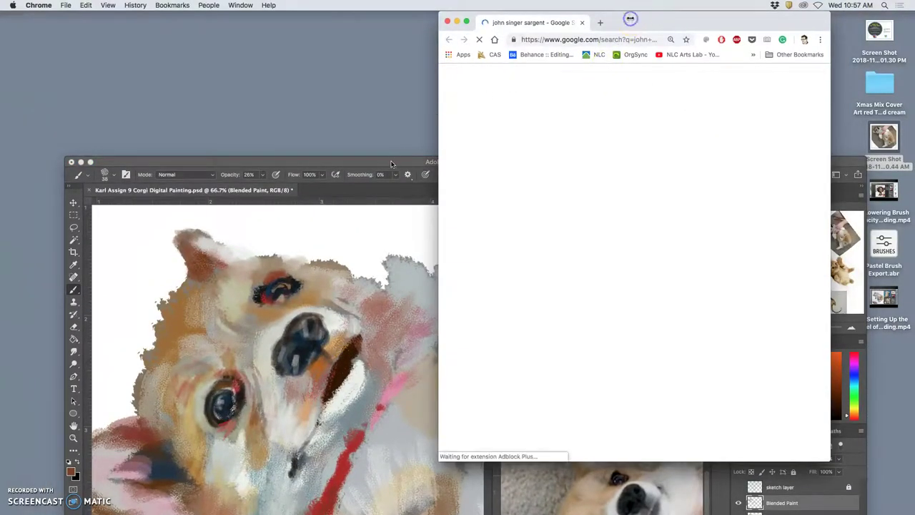
pyautogui.click(391, 163)
pyautogui.click(382, 159)
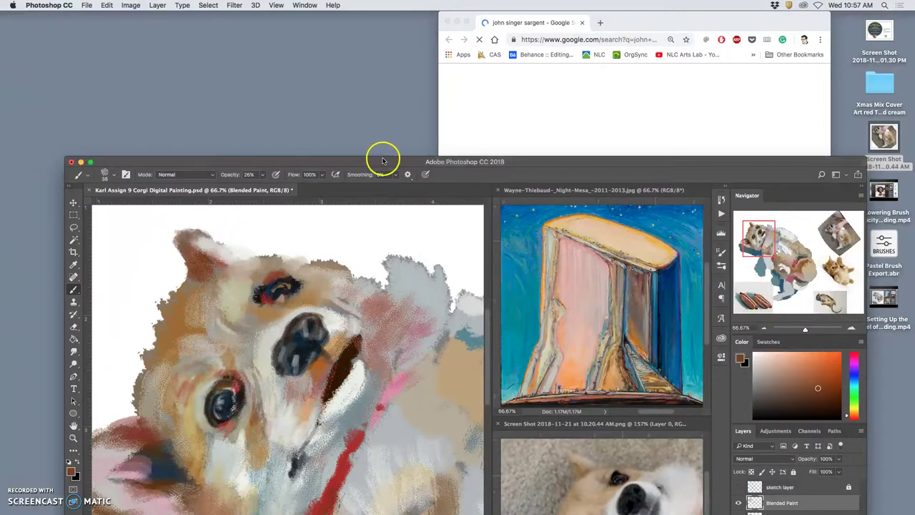
# Move the Photoshop window back up and paint sampled tones on the upper ear tip and upper eye at 100% brush opacity
pyautogui.moveTo(382, 160); pyautogui.dragTo(350, 19)
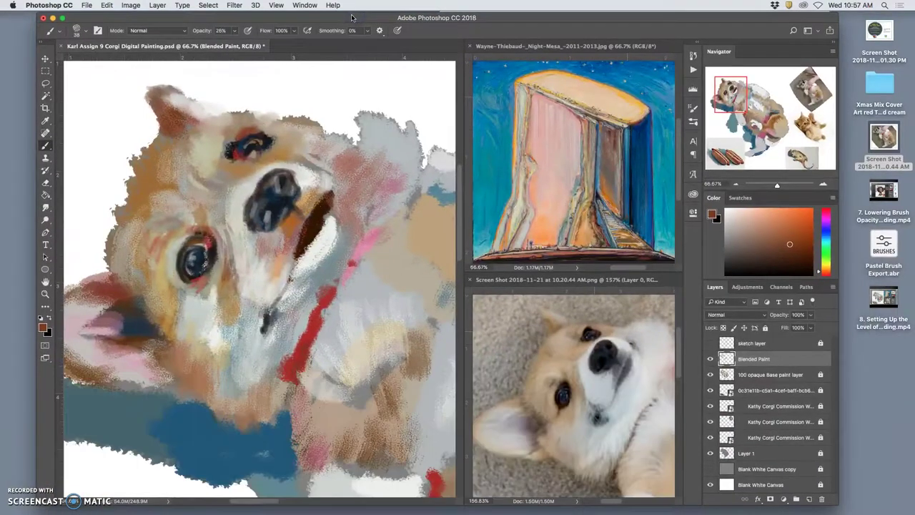
pyautogui.keyDown('alt'); pyautogui.click(303, 124); pyautogui.keyUp('alt')
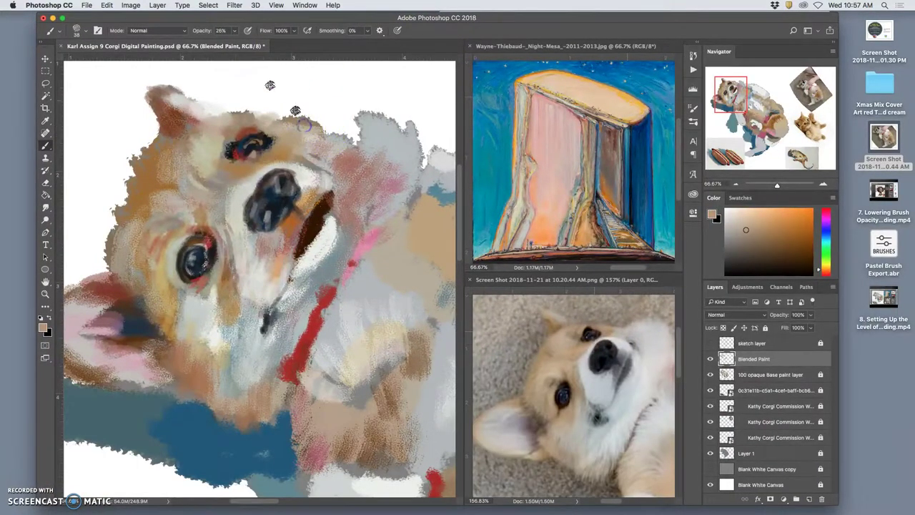
pyautogui.click(234, 32)
pyautogui.moveTo(234, 43); pyautogui.dragTo(273, 43)
pyautogui.click(169, 87)
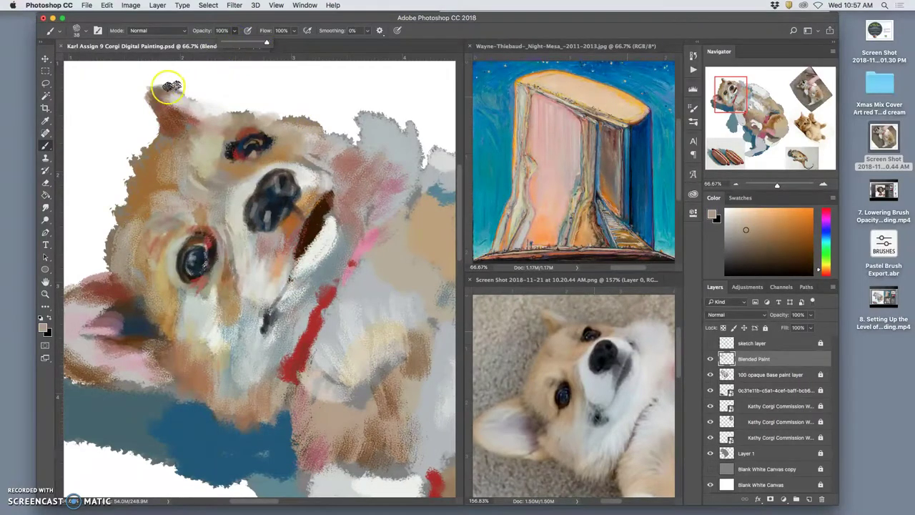
pyautogui.moveTo(172, 86)
pyautogui.mouseDown()
pyautogui.moveTo(153, 86)
pyautogui.moveTo(163, 90)
pyautogui.mouseUp()
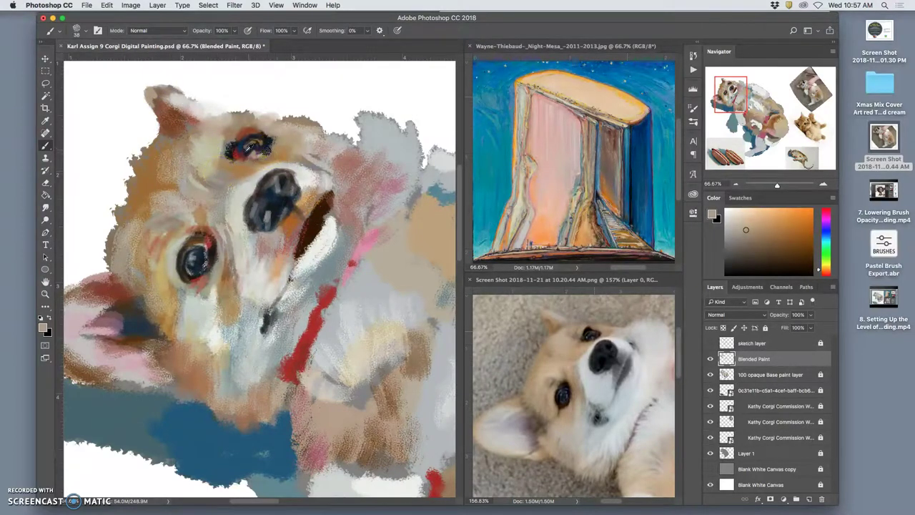
pyautogui.keyDown('alt'); pyautogui.click(246, 146); pyautogui.keyUp('alt')
pyautogui.click(252, 155)
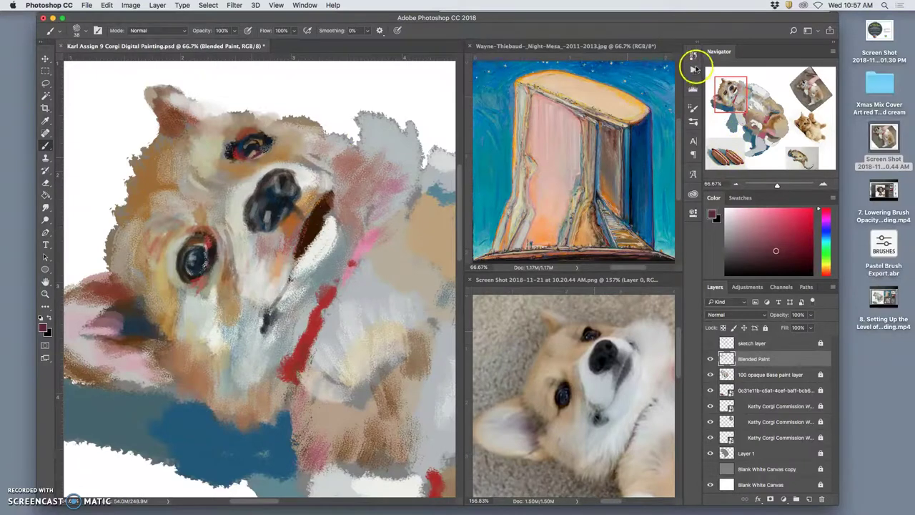
# Open the brush settings and try the Build-up and Transfer options, switching each one on and back off
pyautogui.click(690, 110)
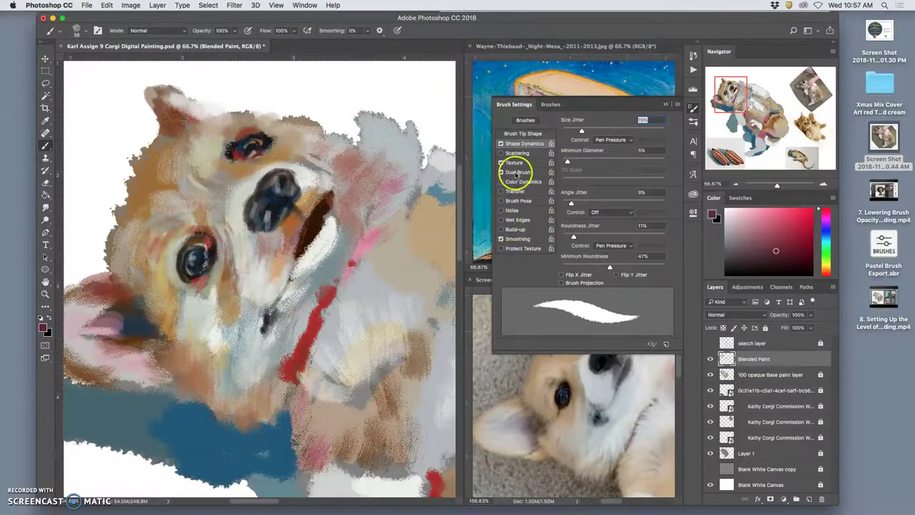
pyautogui.click(501, 229)
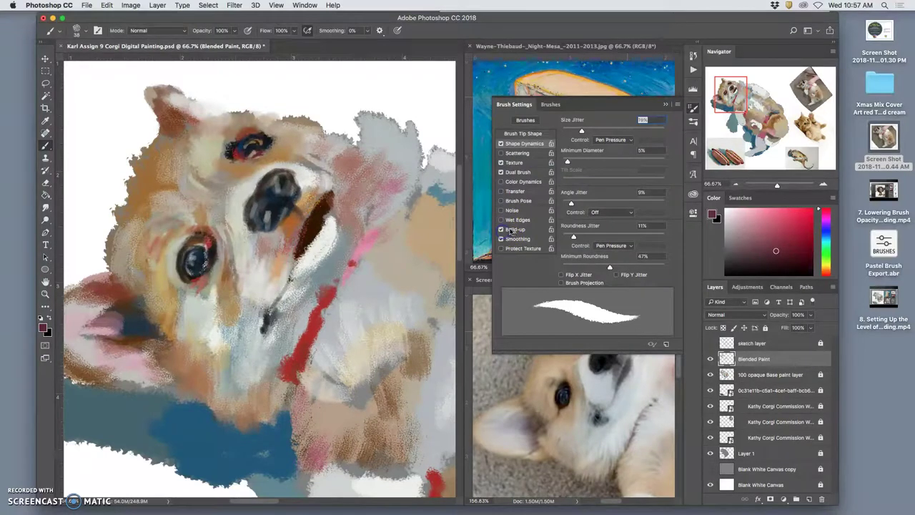
pyautogui.click(502, 230)
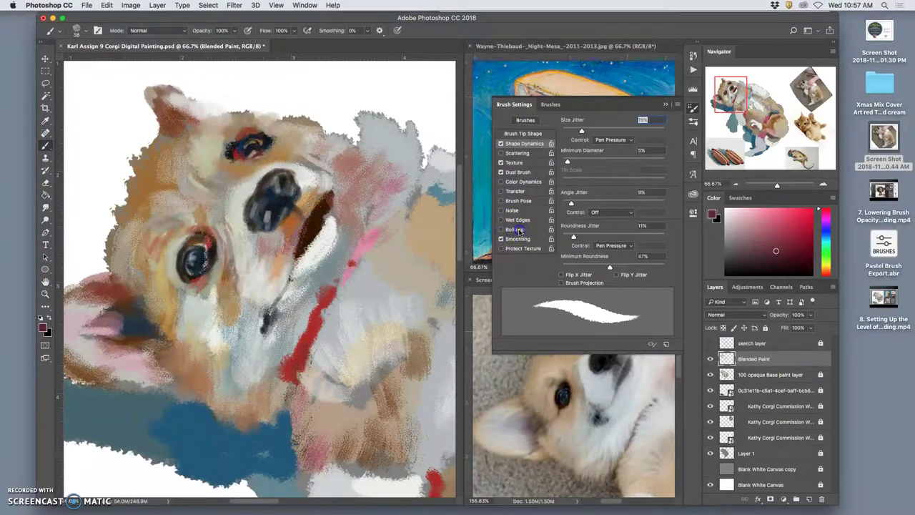
pyautogui.click(501, 190)
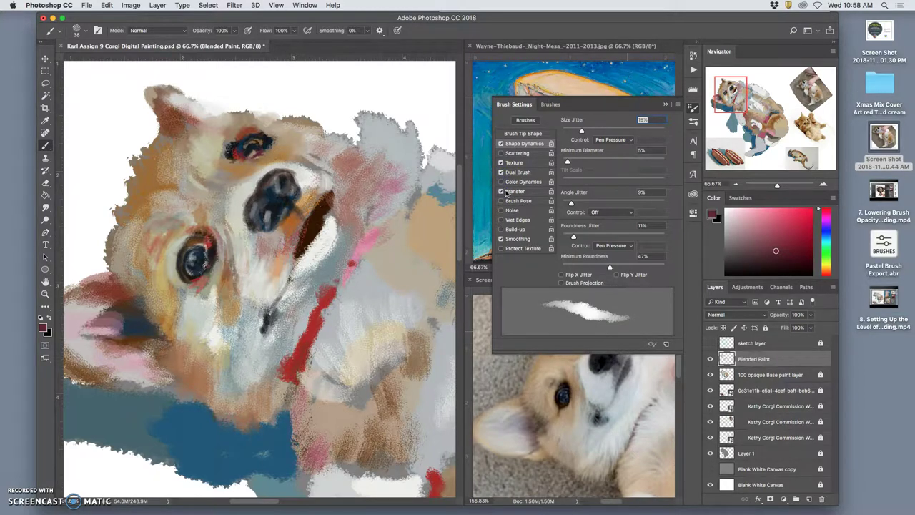
pyautogui.click(502, 190)
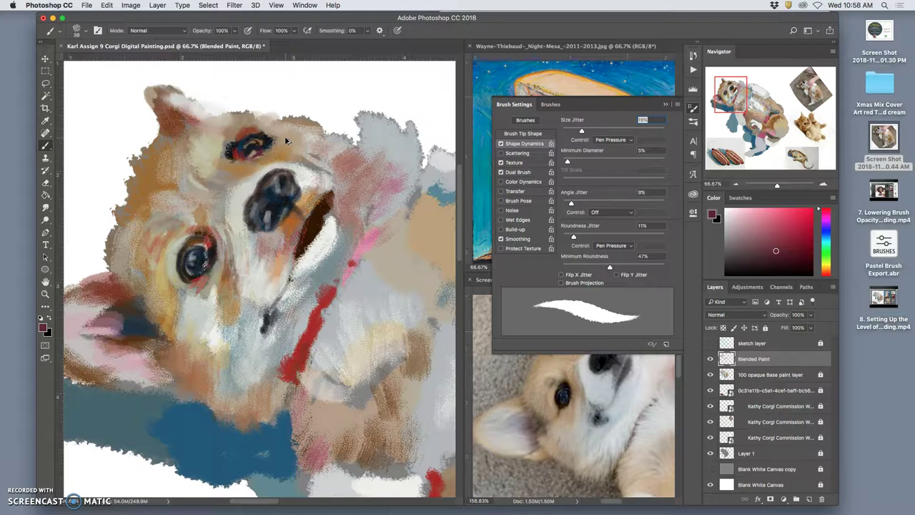
# Choose the Soft Round Pressure Opacity brush and try strokes on the fur around the upper eye
pyautogui.click(86, 33)
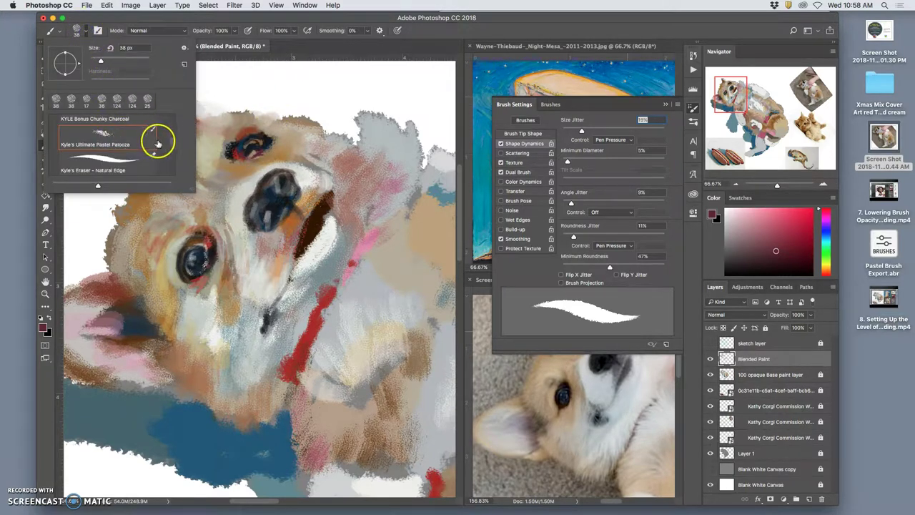
pyautogui.moveTo(172, 144)
pyautogui.mouseDown()
pyautogui.moveTo(175, 108)
pyautogui.moveTo(171, 128)
pyautogui.mouseUp()
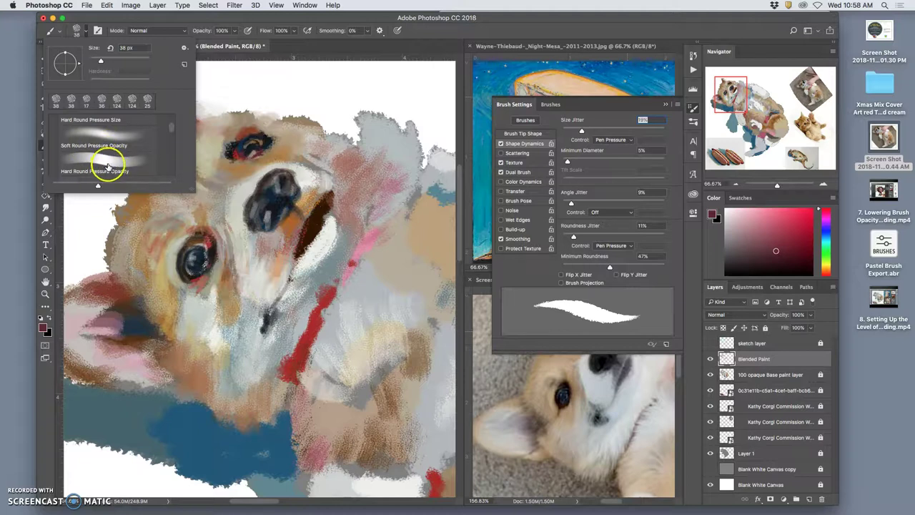
pyautogui.click(104, 138)
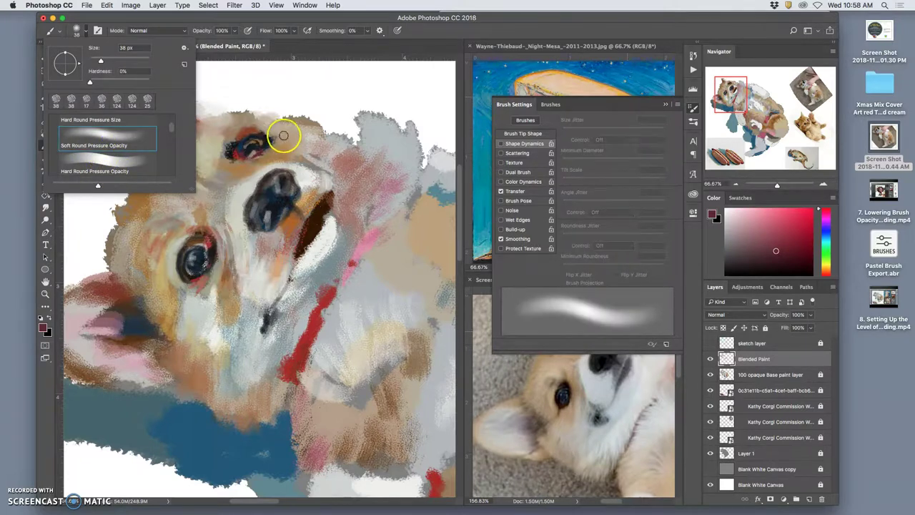
pyautogui.click(266, 120)
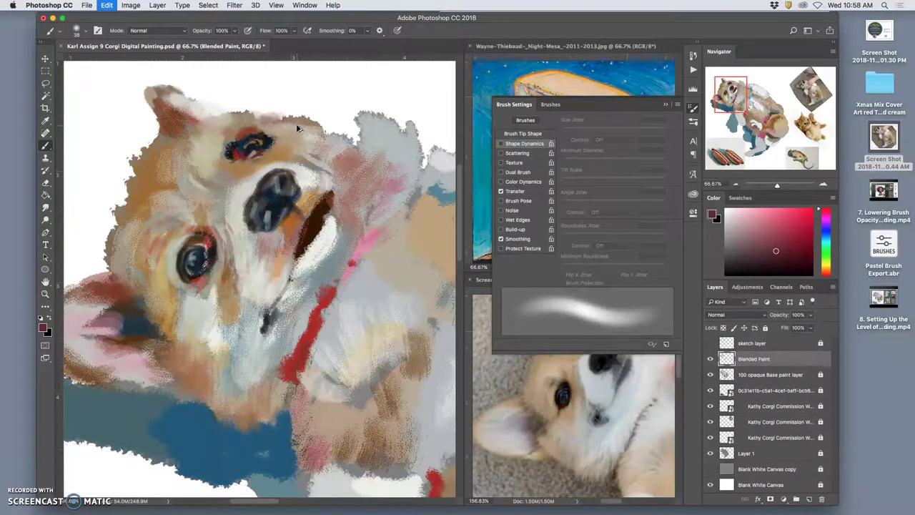
pyautogui.moveTo(281, 135); pyautogui.dragTo(225, 149)
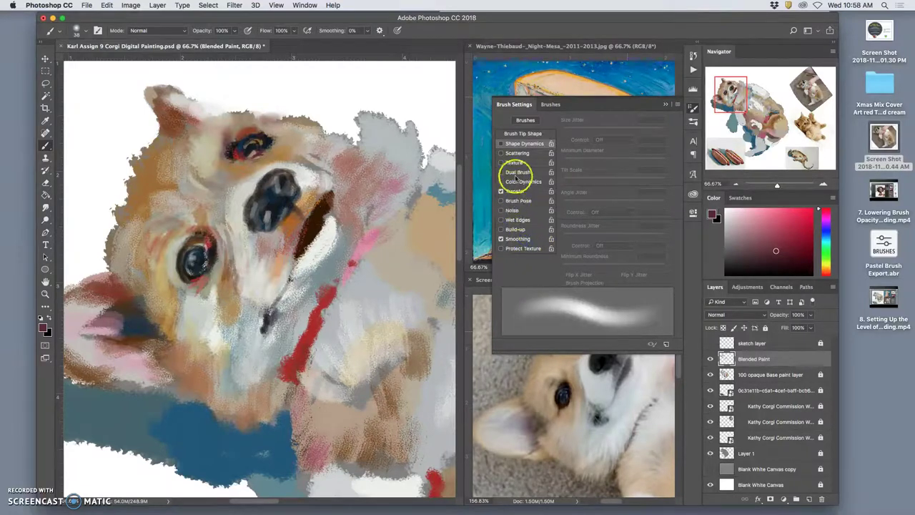
# Enable Shape Dynamics and Scattering for the soft round brush and raise its size jitter to 54%
pyautogui.click(502, 144)
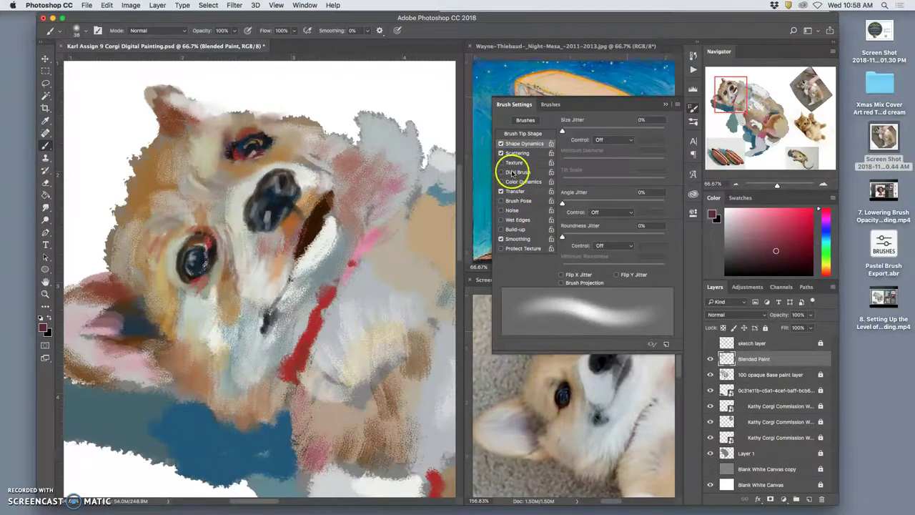
pyautogui.click(520, 154)
pyautogui.click(522, 144)
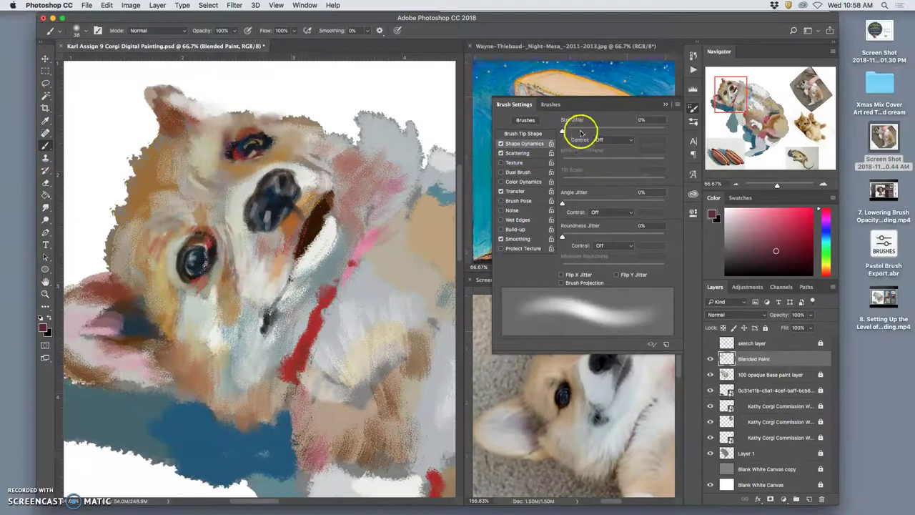
pyautogui.moveTo(581, 133); pyautogui.dragTo(591, 131)
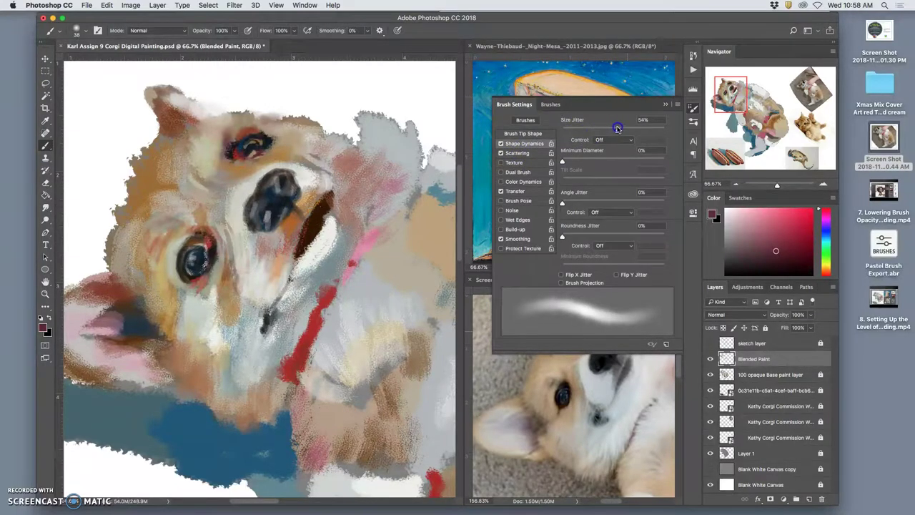
# Enable Texture for the brush and set its minimum depth to 21% and depth to 15%
pyautogui.click(526, 152)
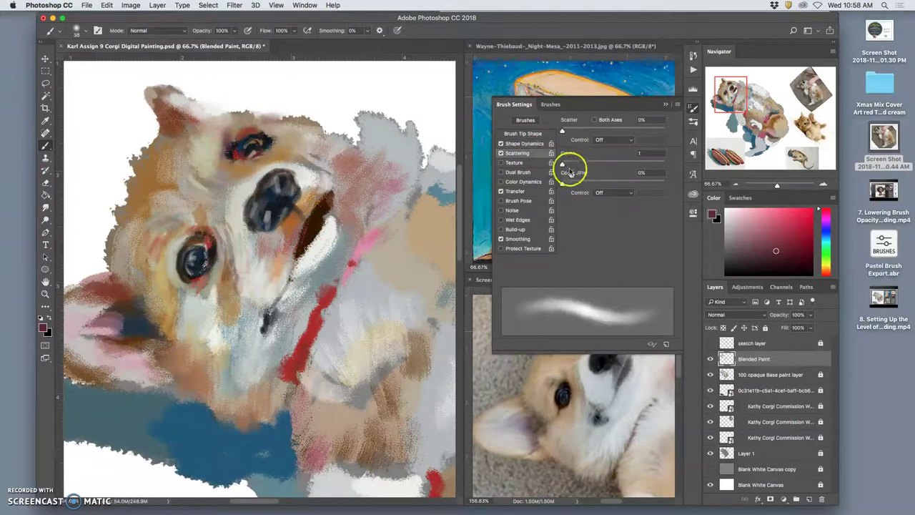
pyautogui.click(512, 162)
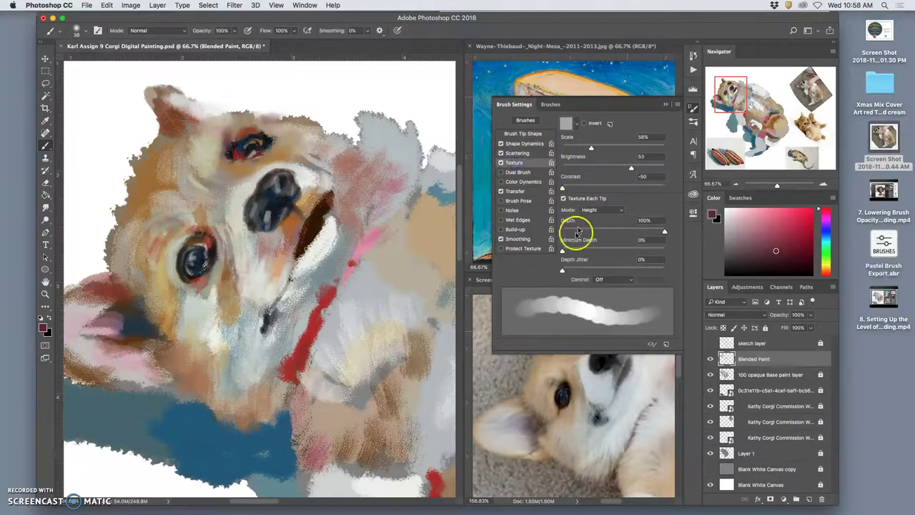
pyautogui.moveTo(563, 251); pyautogui.dragTo(568, 250)
pyautogui.moveTo(665, 231); pyautogui.dragTo(578, 233)
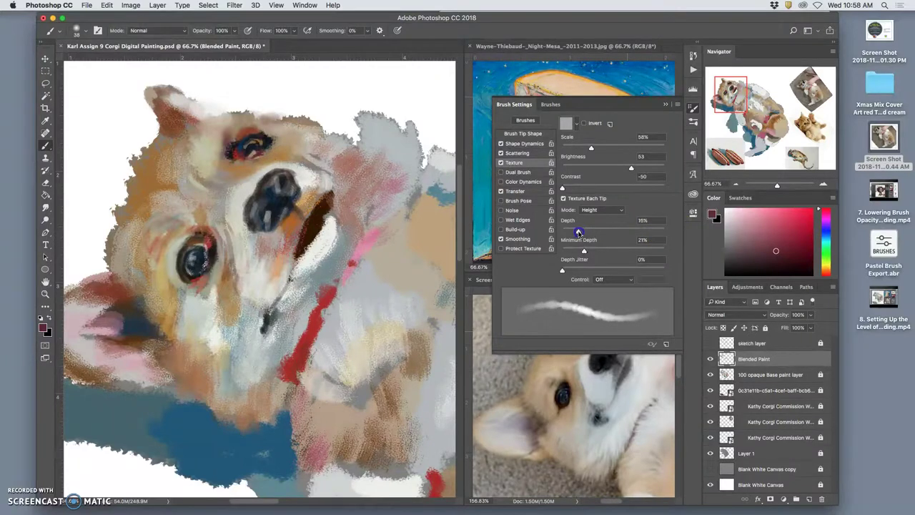
# Set the brush's scatter to 126% and its count to 3
pyautogui.click(513, 153)
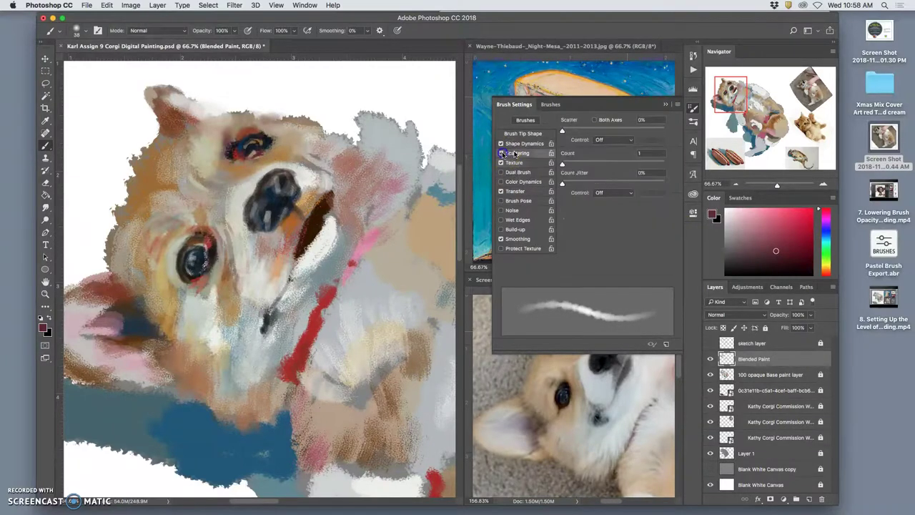
pyautogui.click(501, 153)
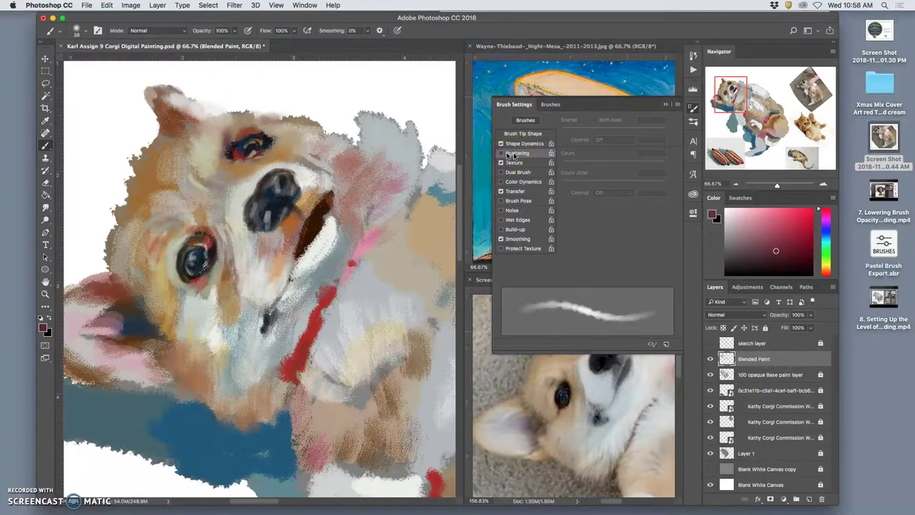
pyautogui.click(502, 153)
pyautogui.moveTo(563, 130); pyautogui.dragTo(574, 131)
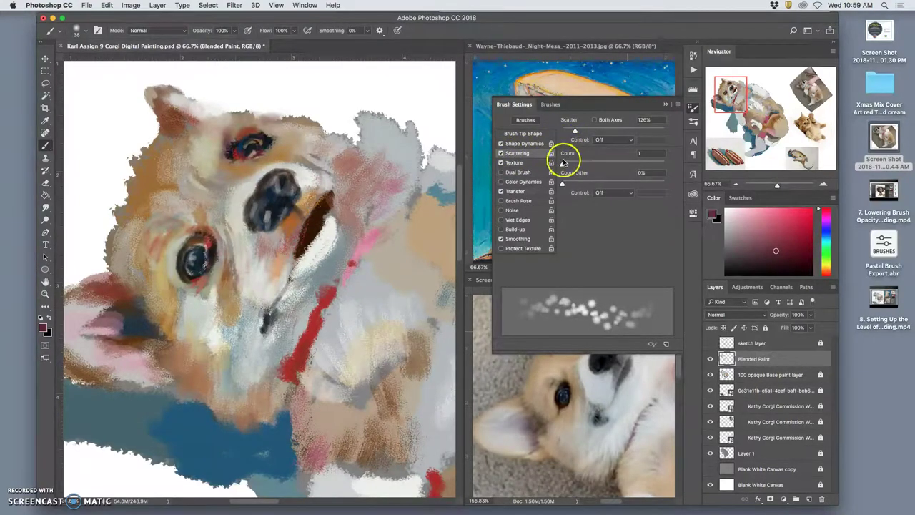
pyautogui.moveTo(562, 164); pyautogui.dragTo(574, 164)
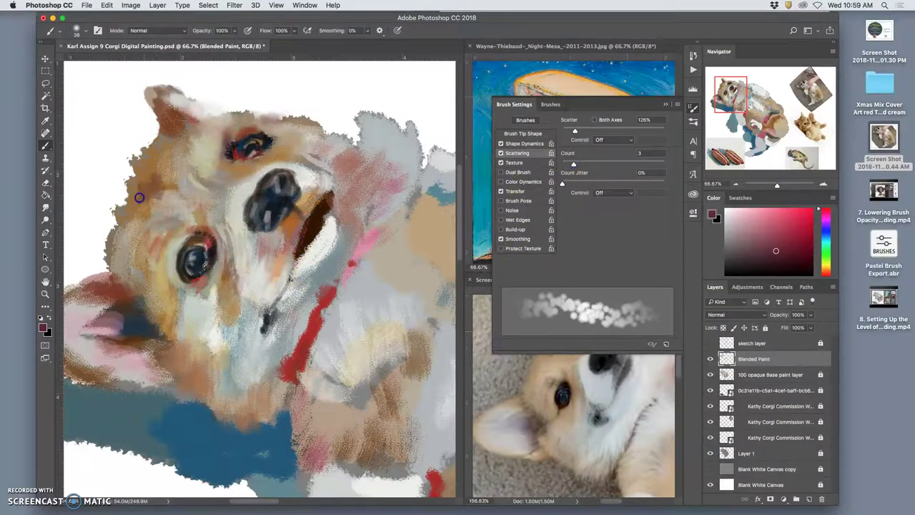
# Paint scattered dabs on the forehead fur above the lower eye, sampling beige from the reference photo and dark grey from the nose
pyautogui.moveTo(183, 170)
pyautogui.mouseDown()
pyautogui.moveTo(217, 224)
pyautogui.moveTo(273, 236)
pyautogui.moveTo(161, 186)
pyautogui.moveTo(127, 211)
pyautogui.moveTo(157, 185)
pyautogui.mouseUp()
pyautogui.keyDown('alt'); pyautogui.click(551, 369); pyautogui.keyUp('alt')
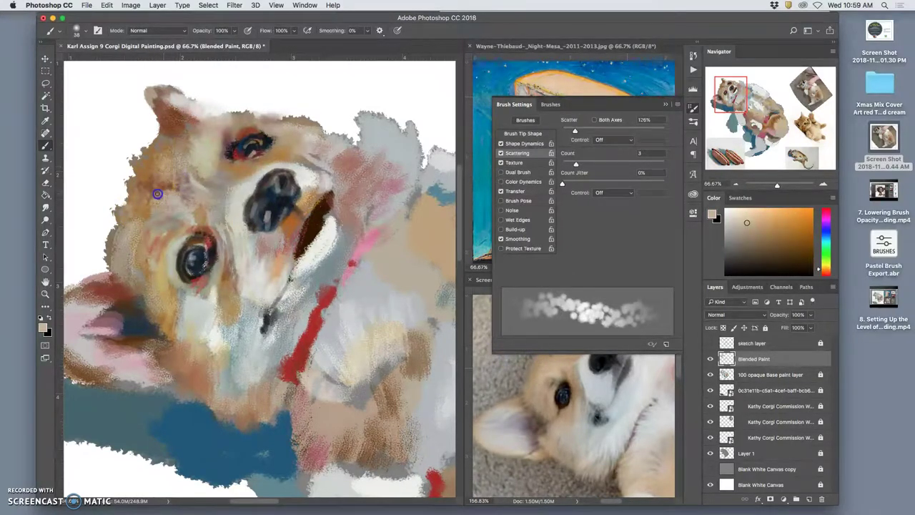
pyautogui.keyDown('alt'); pyautogui.click(259, 214); pyautogui.keyUp('alt')
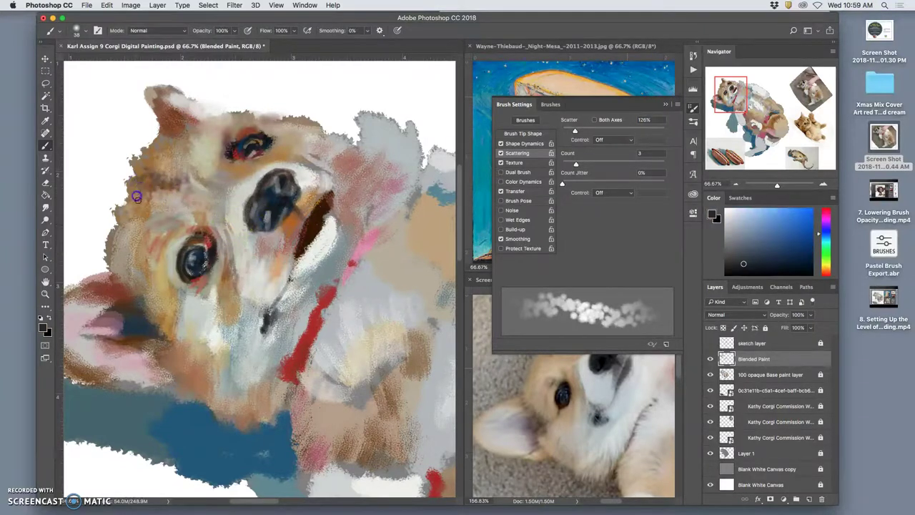
pyautogui.moveTo(137, 196)
pyautogui.mouseDown()
pyautogui.moveTo(156, 248)
pyautogui.moveTo(174, 221)
pyautogui.mouseUp()
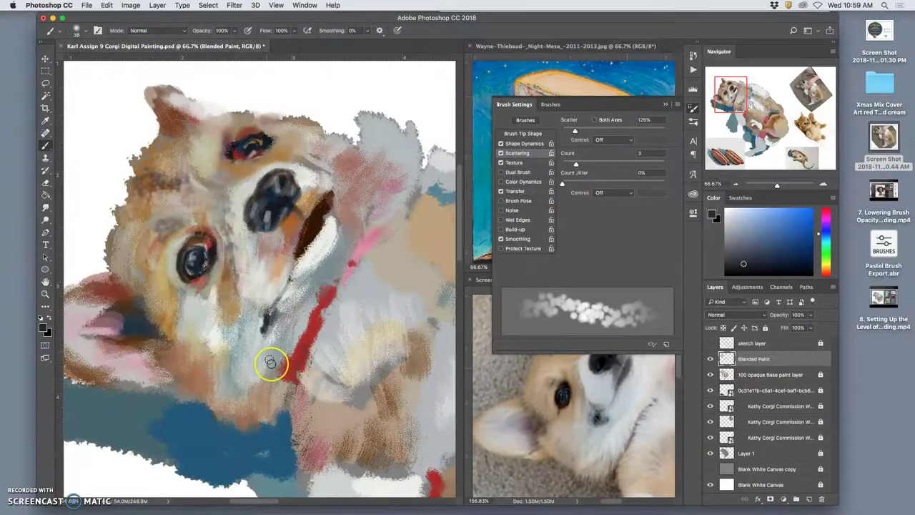
# Close the brush settings and paint scattered dabs of sampled off-white along the corgi's dark mouth line
pyautogui.click(647, 120)
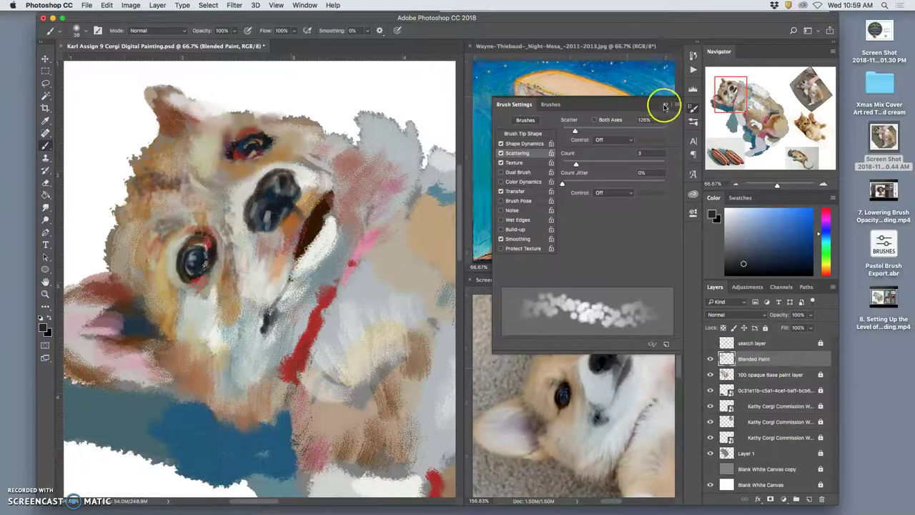
pyautogui.click(665, 104)
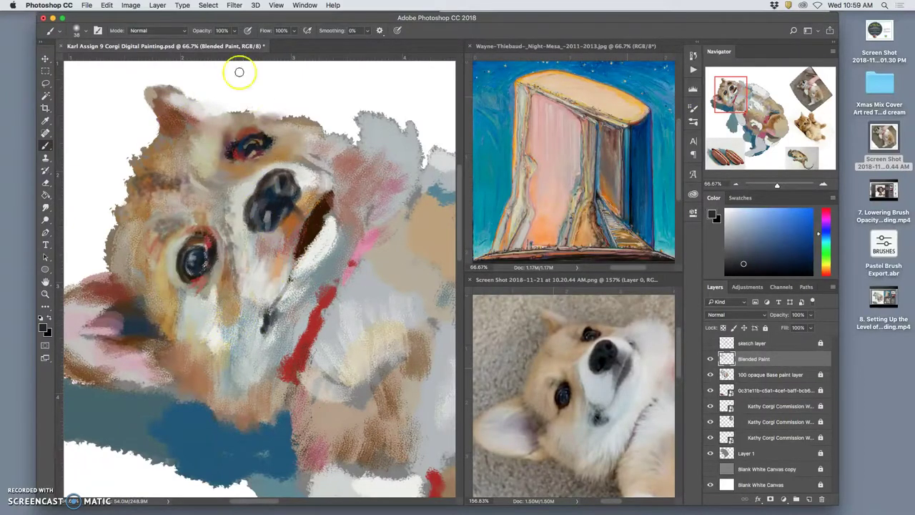
pyautogui.moveTo(294, 149)
pyautogui.mouseDown()
pyautogui.moveTo(324, 158)
pyautogui.moveTo(306, 156)
pyautogui.moveTo(350, 177)
pyautogui.moveTo(372, 203)
pyautogui.moveTo(367, 197)
pyautogui.moveTo(324, 214)
pyautogui.moveTo(331, 194)
pyautogui.moveTo(301, 246)
pyautogui.moveTo(332, 232)
pyautogui.moveTo(325, 215)
pyautogui.moveTo(303, 252)
pyautogui.mouseUp()
pyautogui.keyDown('alt'); pyautogui.click(332, 229); pyautogui.keyUp('alt')
pyautogui.moveTo(332, 213)
pyautogui.mouseDown()
pyautogui.moveTo(291, 283)
pyautogui.moveTo(279, 343)
pyautogui.moveTo(331, 209)
pyautogui.mouseUp()
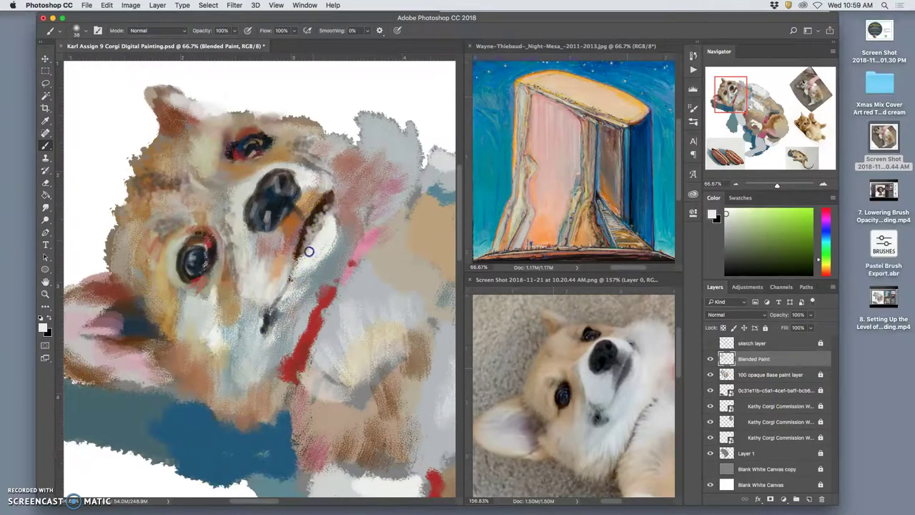
# Choose a textured 38 px brush preset and sample brown from the fur between the corgi's eyes
pyautogui.click(83, 32)
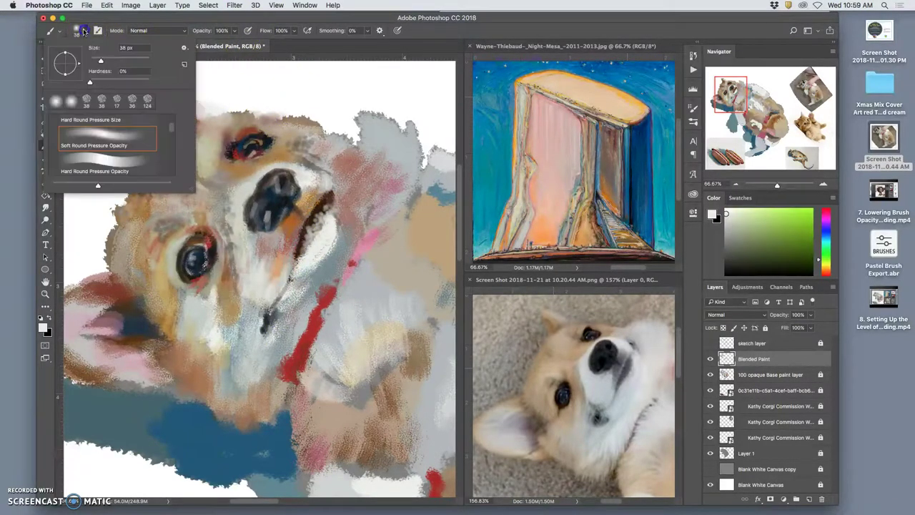
pyautogui.click(107, 103)
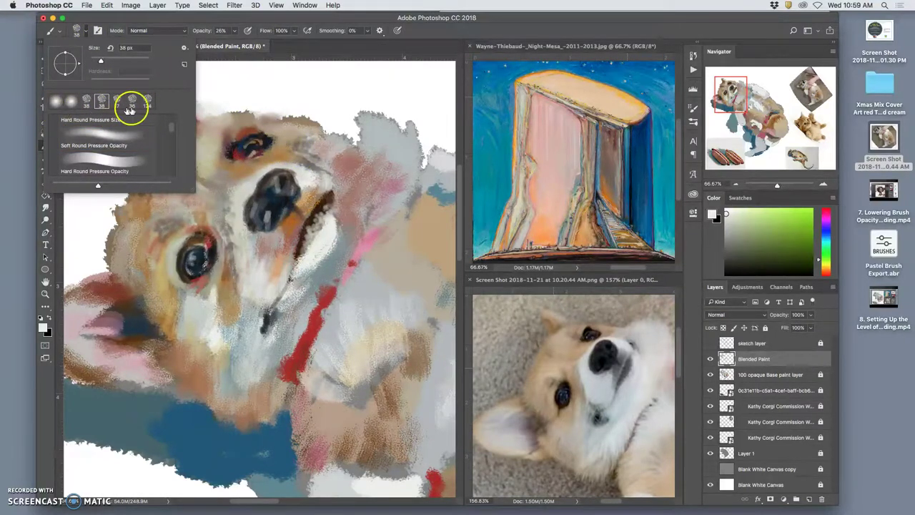
pyautogui.keyDown('alt'); pyautogui.click(296, 105); pyautogui.keyUp('alt')
pyautogui.keyDown('alt'); pyautogui.click(227, 164); pyautogui.keyUp('alt')
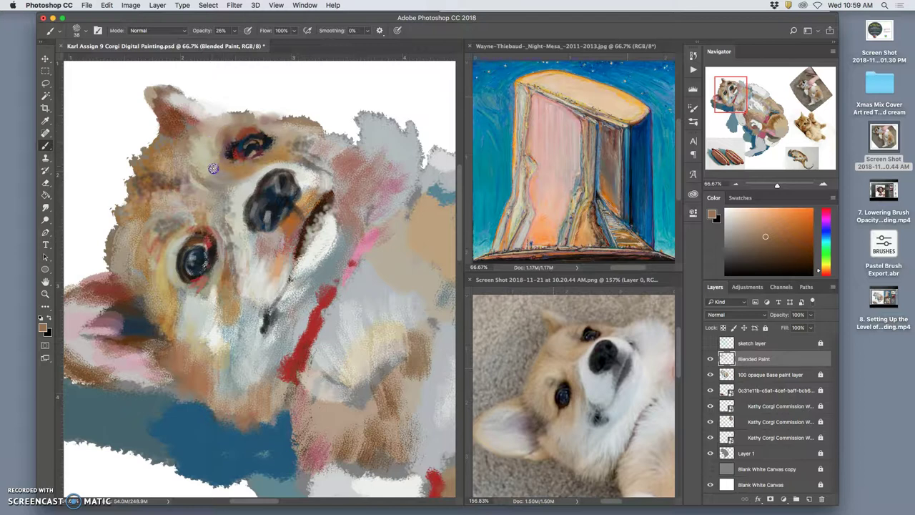
# Set the brush opacity to 43%, sample brown from the upper ear and paint textured strokes over the lower ear
pyautogui.click(235, 30)
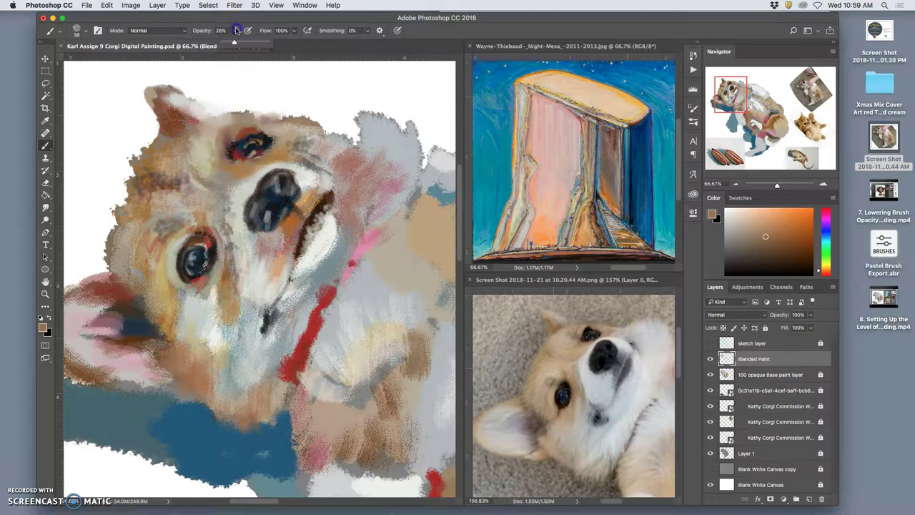
pyautogui.keyDown('alt'); pyautogui.click(170, 96); pyautogui.keyUp('alt')
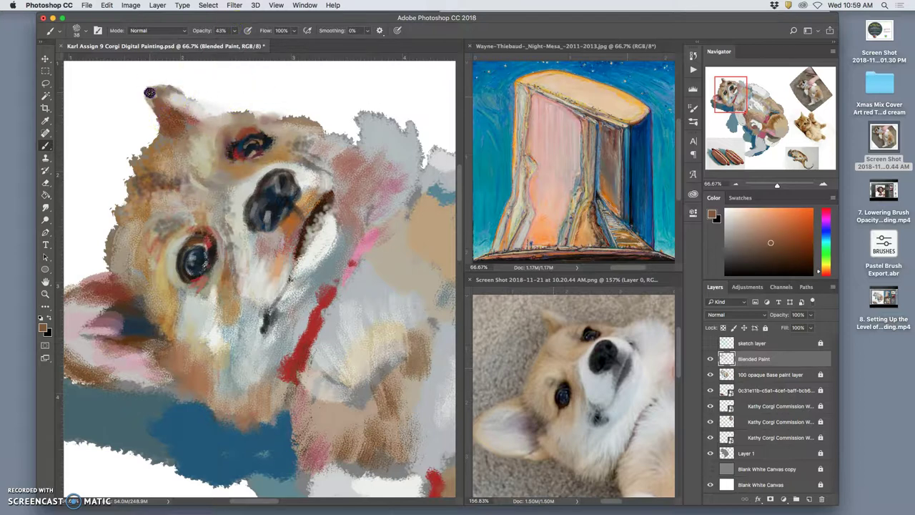
pyautogui.click(153, 282)
pyautogui.click(137, 363)
pyautogui.click(135, 359)
pyautogui.click(132, 358)
pyautogui.moveTo(131, 346)
pyautogui.mouseDown()
pyautogui.moveTo(114, 355)
pyautogui.moveTo(163, 380)
pyautogui.mouseUp()
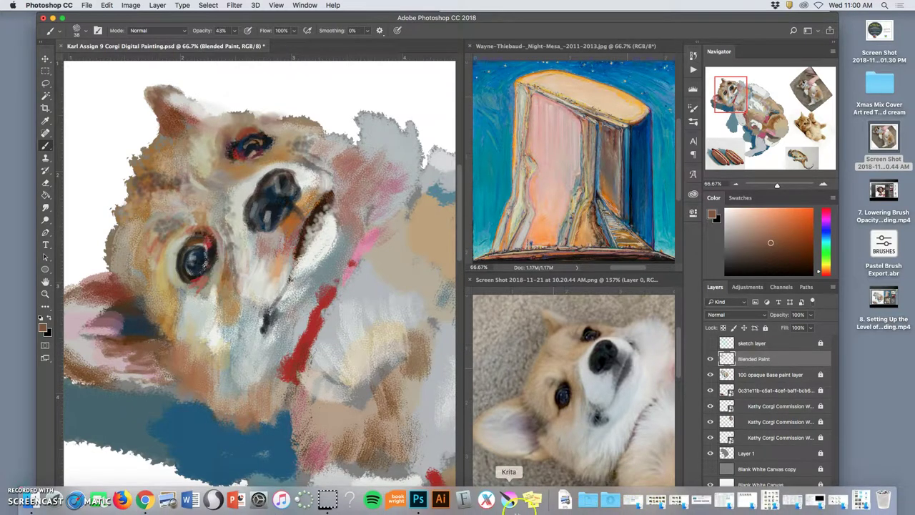
# Switch to Chrome, show the image results for john singer sargent, and reposition and enlarge the browser window
pyautogui.click(145, 500)
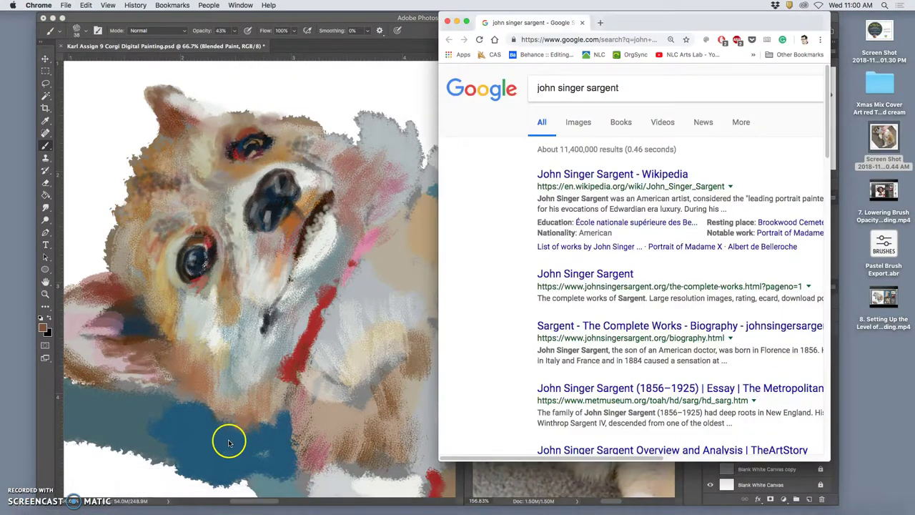
pyautogui.click(576, 123)
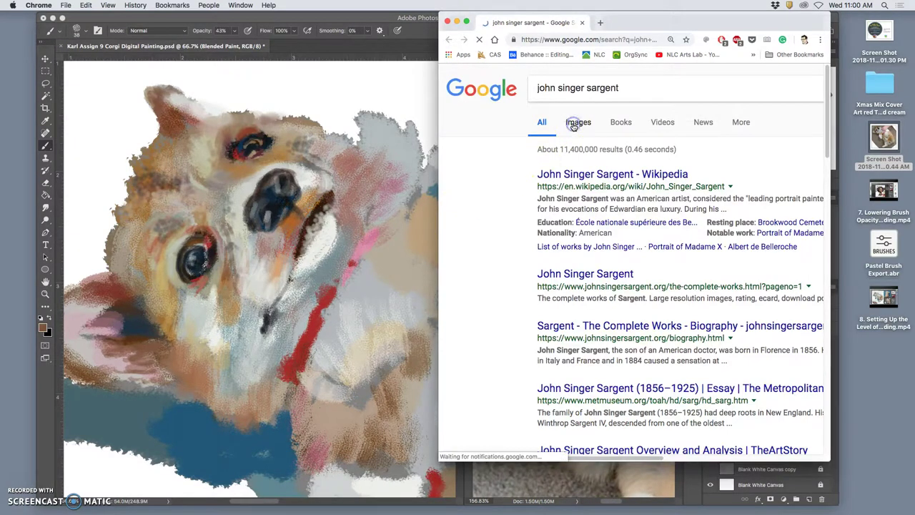
pyautogui.moveTo(647, 22); pyautogui.dragTo(457, 22)
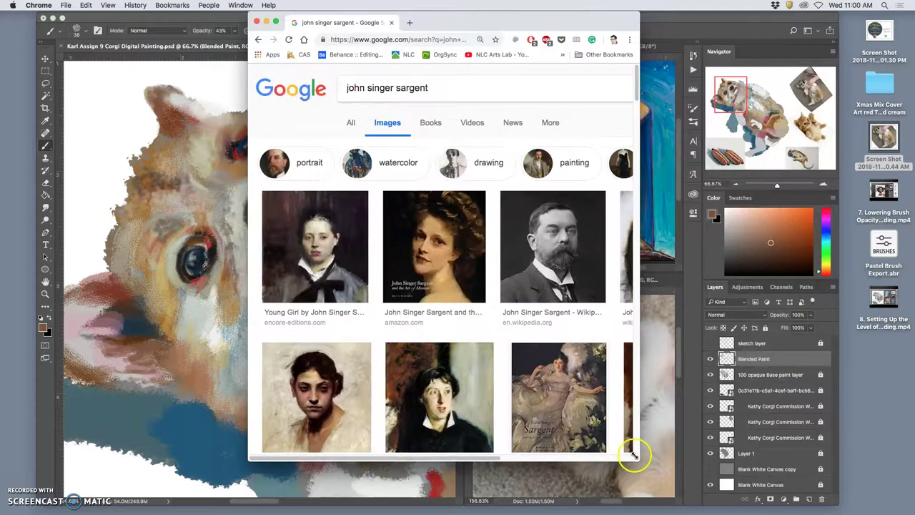
pyautogui.moveTo(638, 459); pyautogui.dragTo(831, 506)
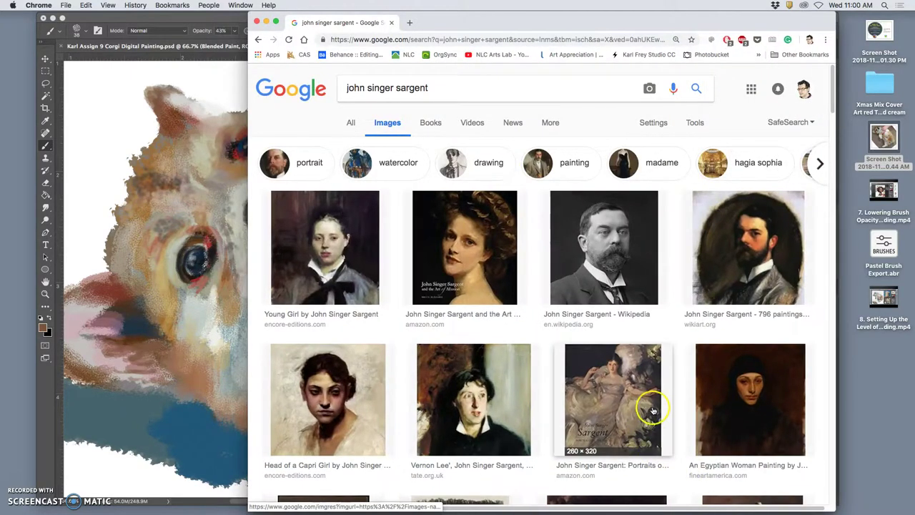
# Preview the Art Fix Daily portrait of a woman in a satin gown, compare its related images and open its source in a new tab
pyautogui.scroll(-5, 650, 409)
pyautogui.scroll(-5, 611, 408)
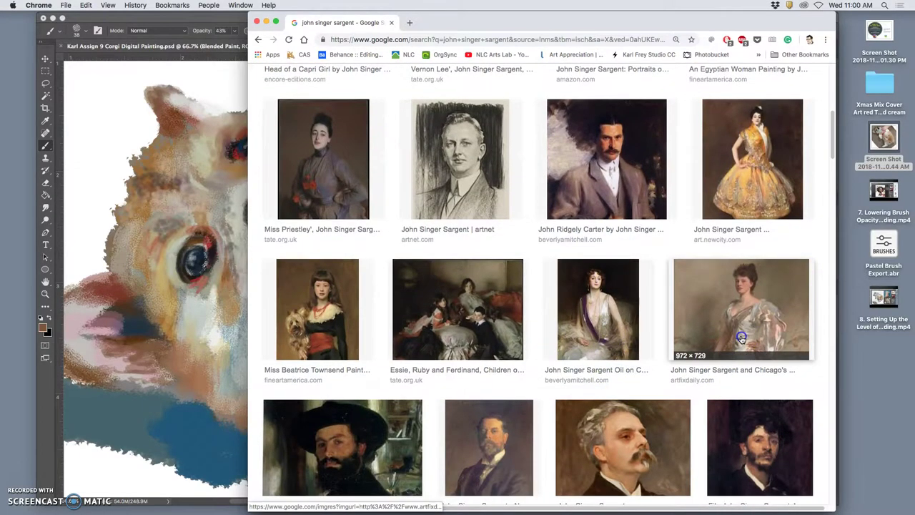
pyautogui.click(742, 345)
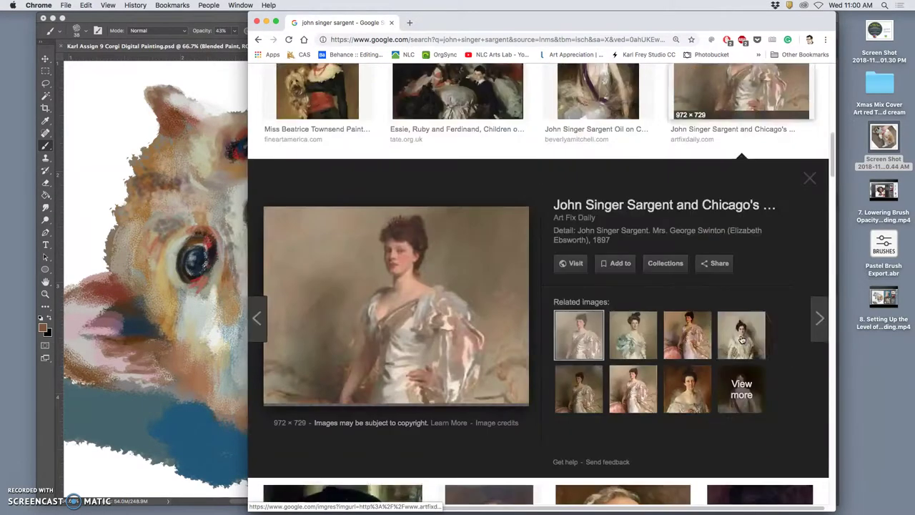
pyautogui.rightClick(399, 319)
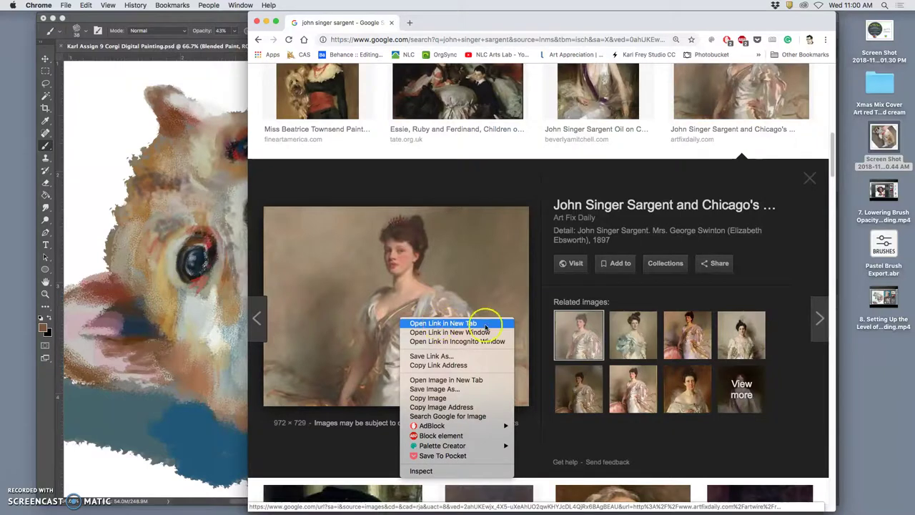
pyautogui.click(685, 334)
pyautogui.click(690, 336)
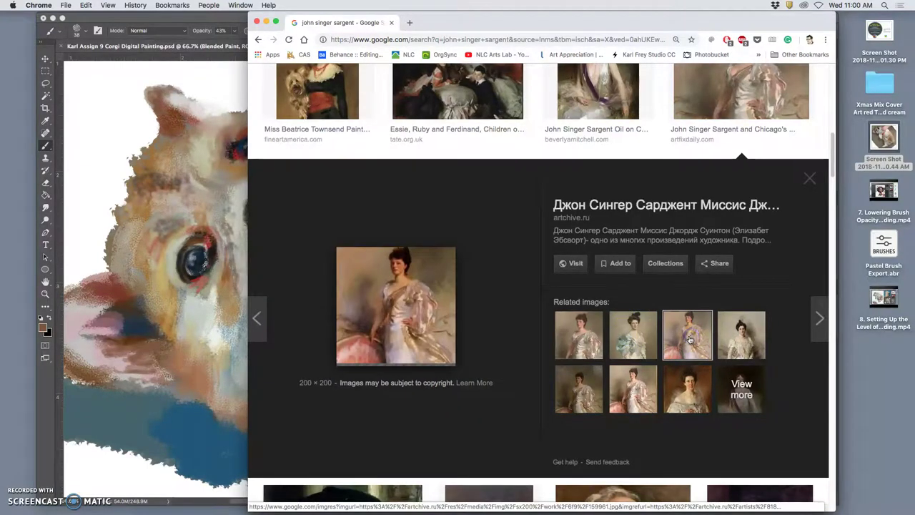
pyautogui.click(600, 339)
pyautogui.click(624, 378)
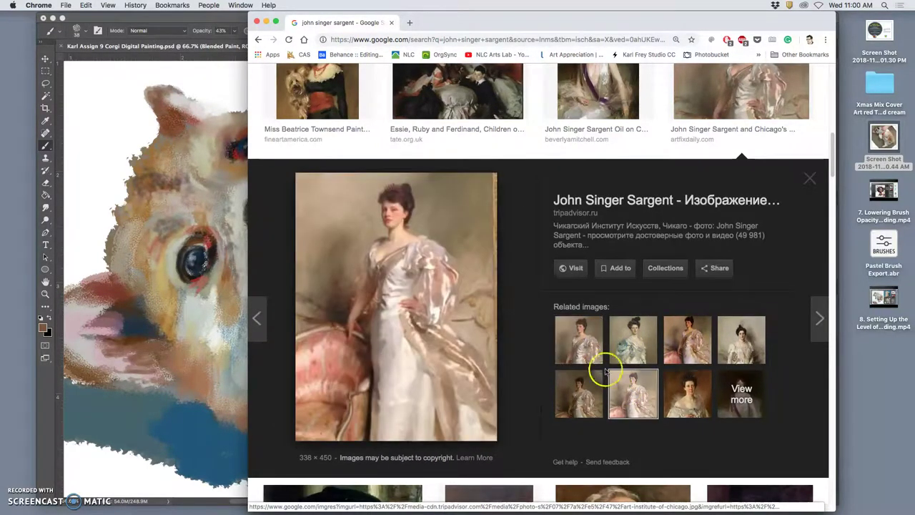
pyautogui.click(592, 356)
pyautogui.rightClick(428, 323)
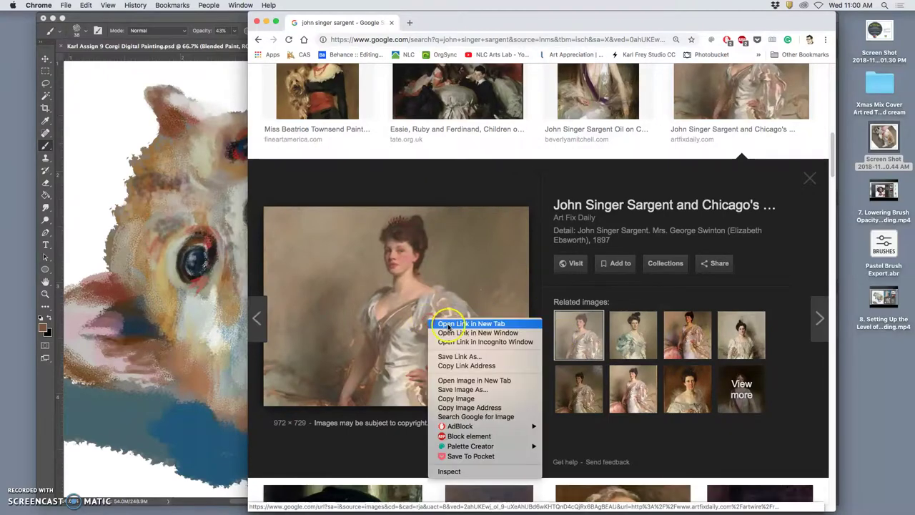
pyautogui.click(451, 328)
# Search Google Images for "john singer sargent details"
pyautogui.scroll(3, 500, 236)
pyautogui.scroll(10, 501, 235)
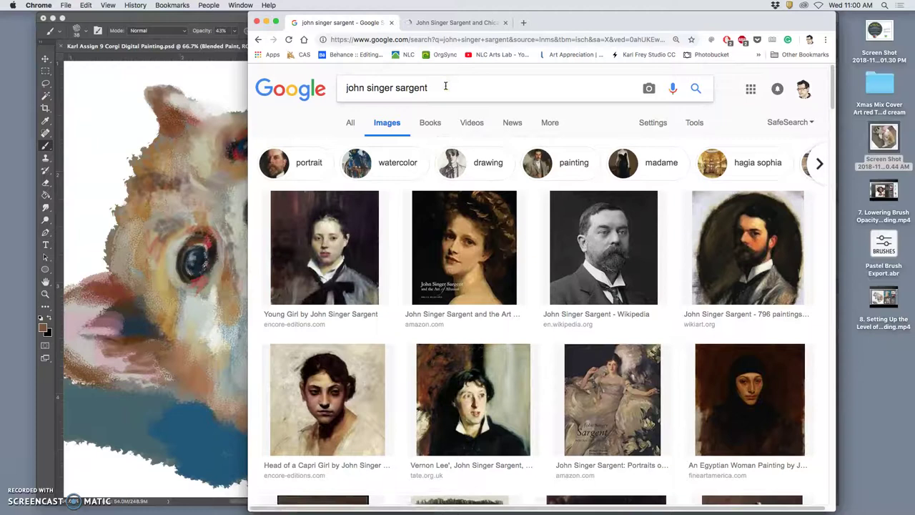
pyautogui.write('details')
pyautogui.press('Return')
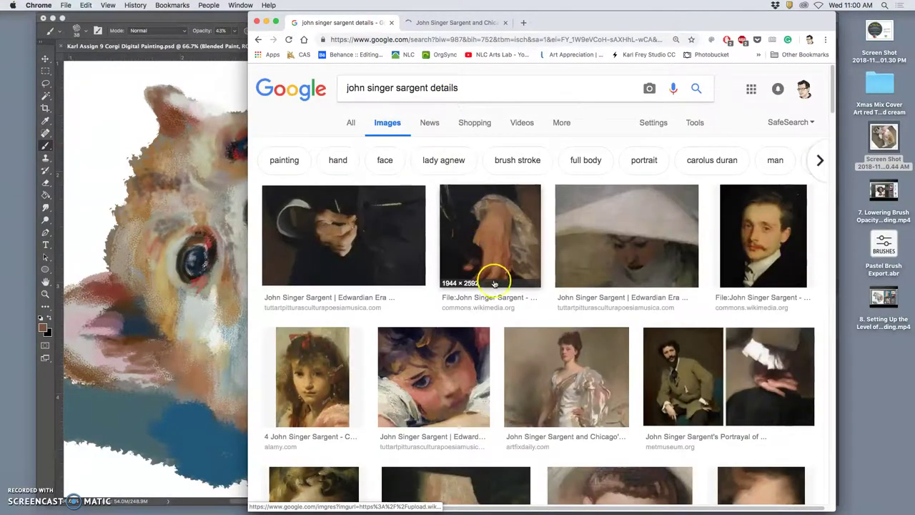
# Preview the Sargent detail of a child's face resting on white sleeves and save the image to the desktop
pyautogui.scroll(-1, 534, 338)
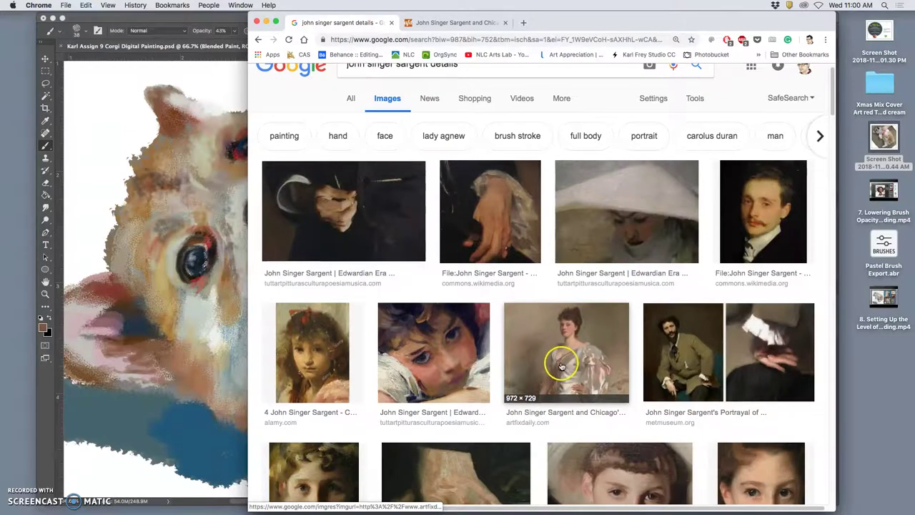
pyautogui.click(454, 367)
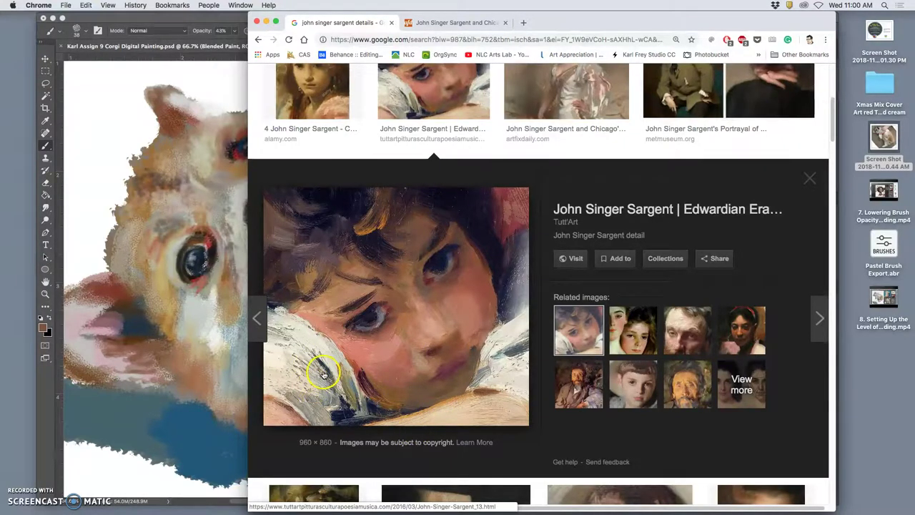
pyautogui.moveTo(389, 312); pyautogui.dragTo(855, 360)
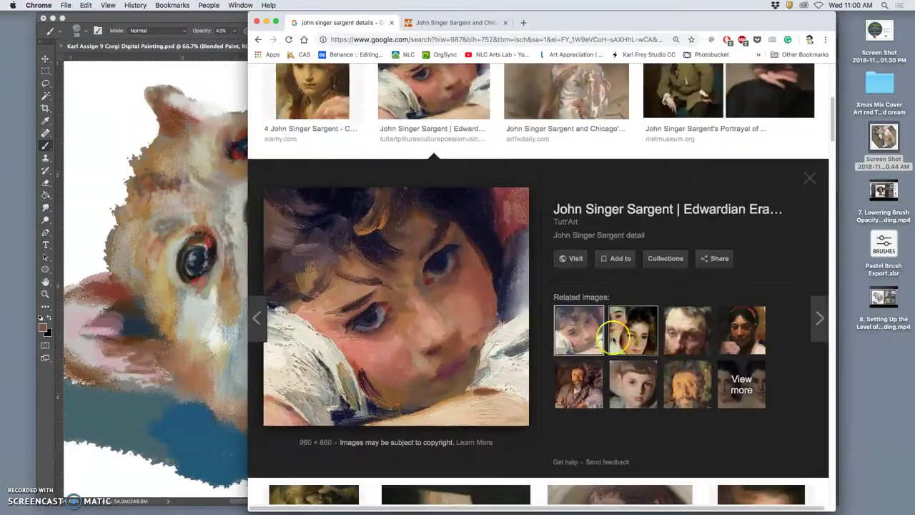
pyautogui.scroll(-2, 517, 339)
pyautogui.scroll(-10, 519, 344)
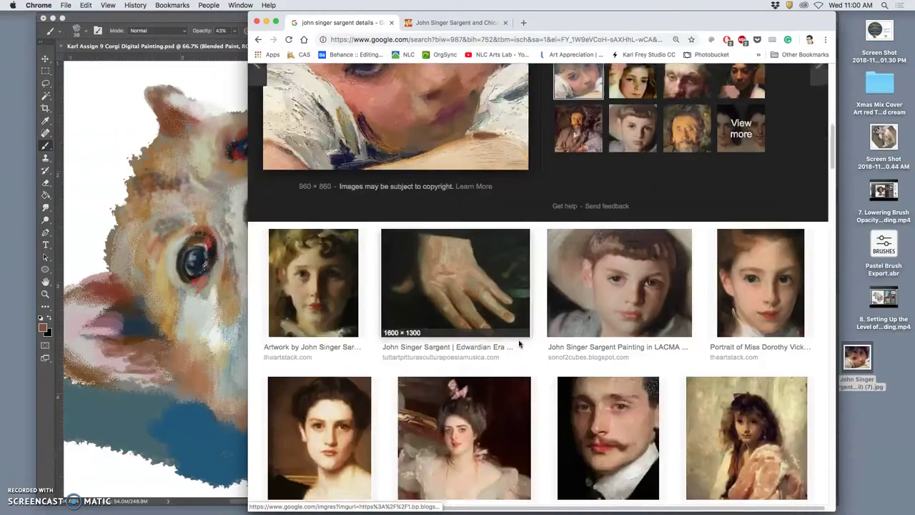
pyautogui.scroll(6, 520, 344)
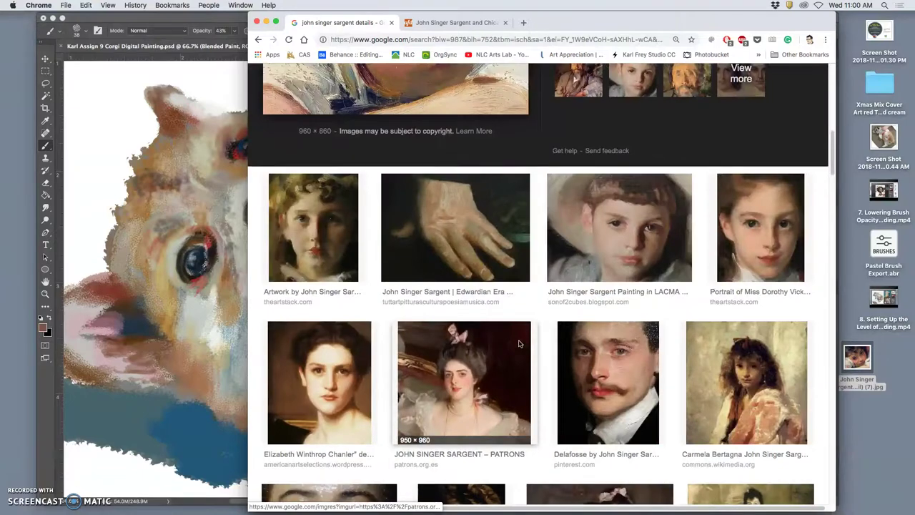
pyautogui.click(725, 355)
pyautogui.scroll(4, 598, 343)
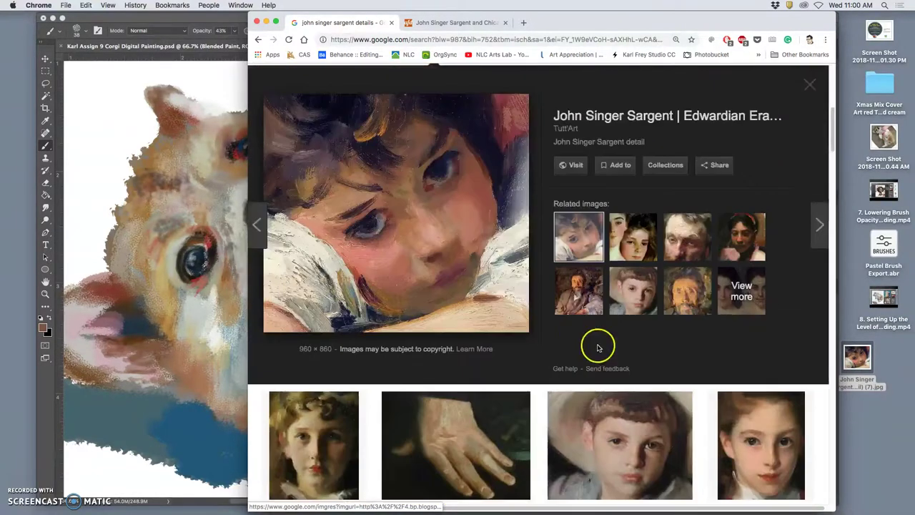
# Switch back to Photoshop and place the saved Sargent detail image above the Blended Paint layer, over the corgi's face
pyautogui.click(188, 222)
pyautogui.click(804, 362)
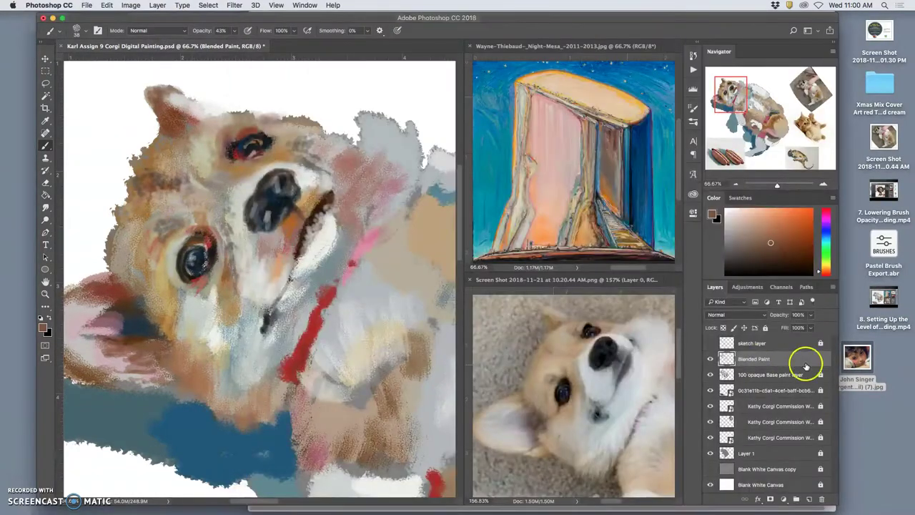
pyautogui.moveTo(858, 358)
pyautogui.mouseDown()
pyautogui.moveTo(698, 361)
pyautogui.moveTo(316, 286)
pyautogui.moveTo(315, 273)
pyautogui.mouseUp()
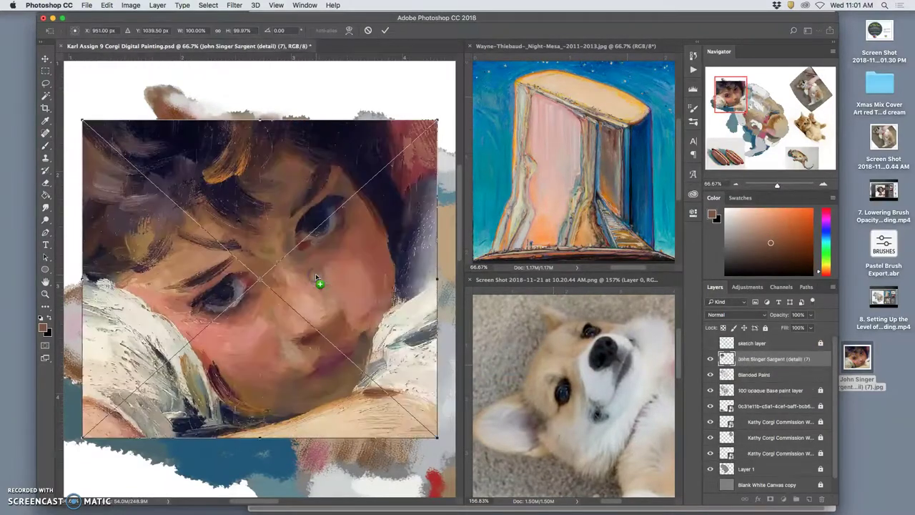
pyautogui.doubleClick(355, 300)
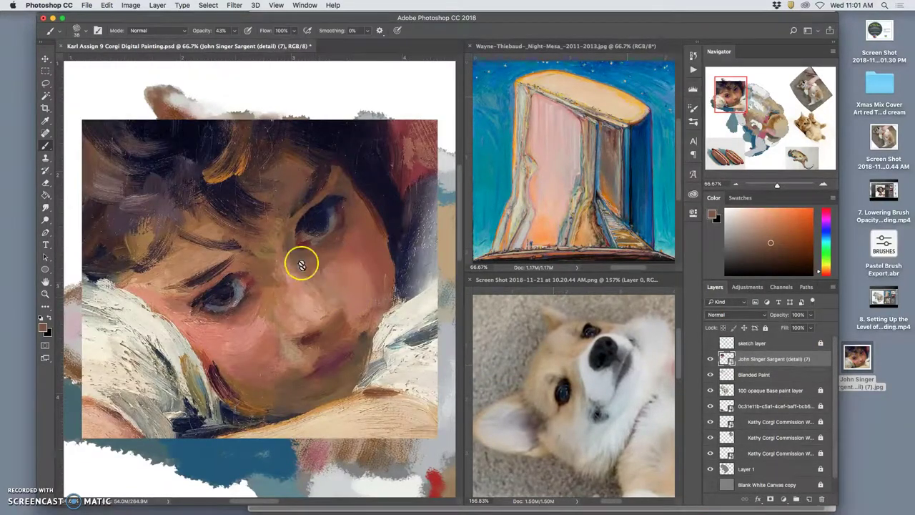
# Set the Sargent layer's blend mode to Pin Light and move it about 0.21 in left and 0.32 in up over the corgi's face
pyautogui.click(750, 318)
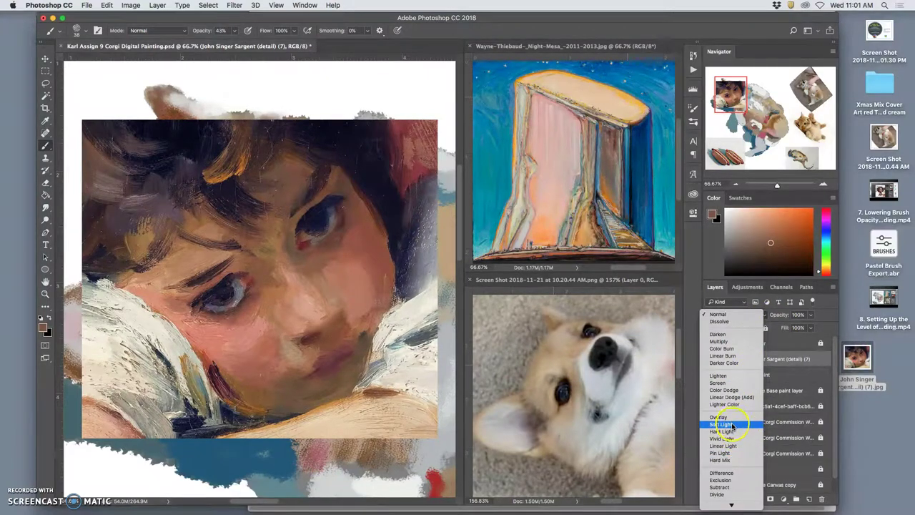
pyautogui.click(723, 453)
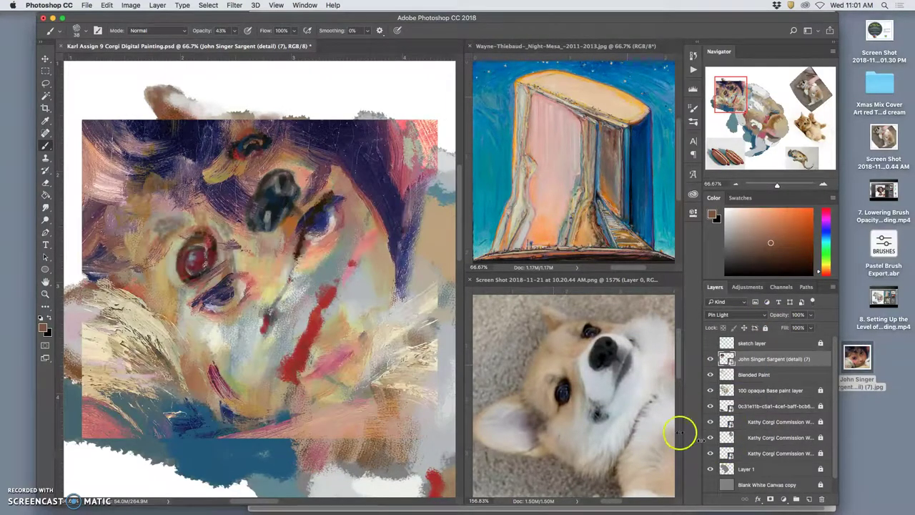
pyautogui.click(45, 59)
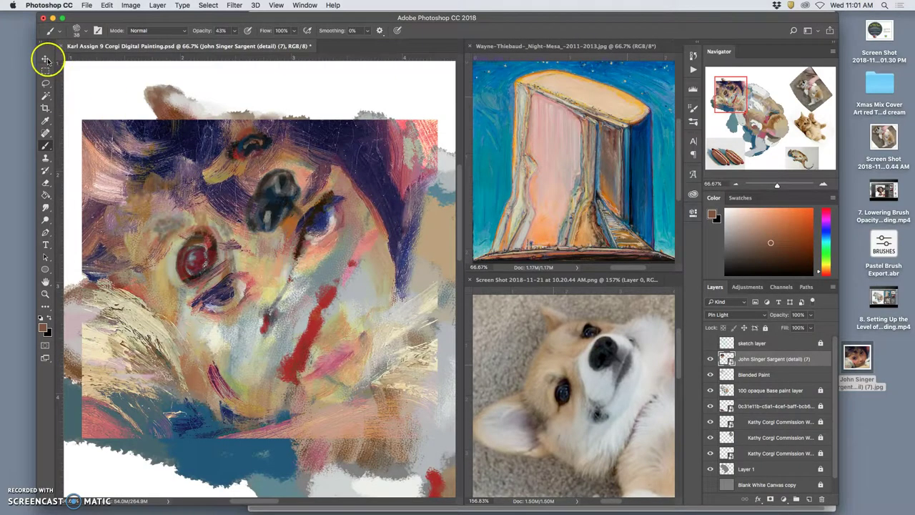
pyautogui.moveTo(217, 208)
pyautogui.mouseDown()
pyautogui.moveTo(226, 214)
pyautogui.moveTo(209, 199)
pyautogui.mouseUp()
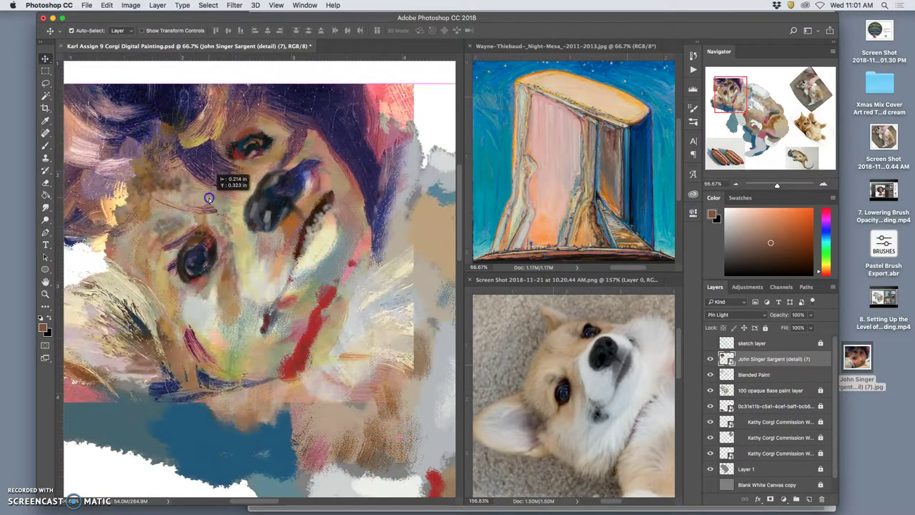
# Rotate the Sargent layer about -23.7° with Free Transform and shift it slightly up and left over the corgi's face
pyautogui.press('super+t')
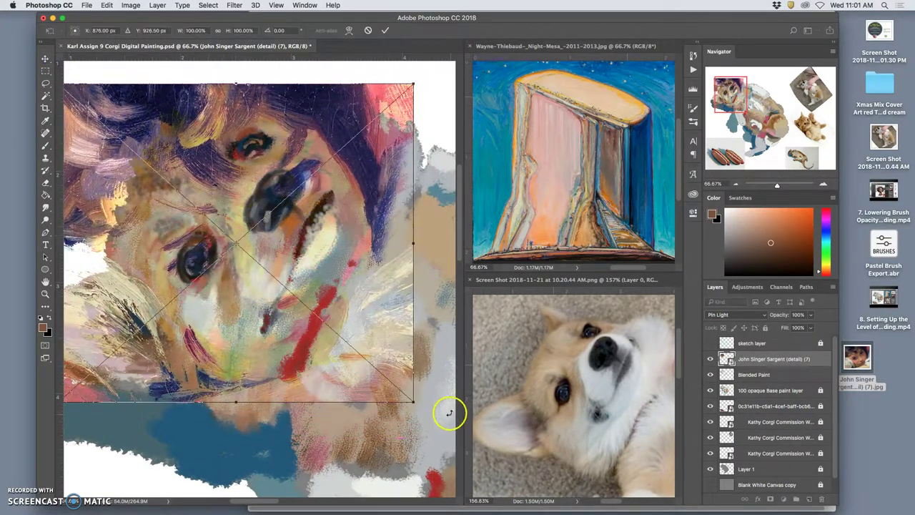
pyautogui.moveTo(451, 410); pyautogui.dragTo(408, 296)
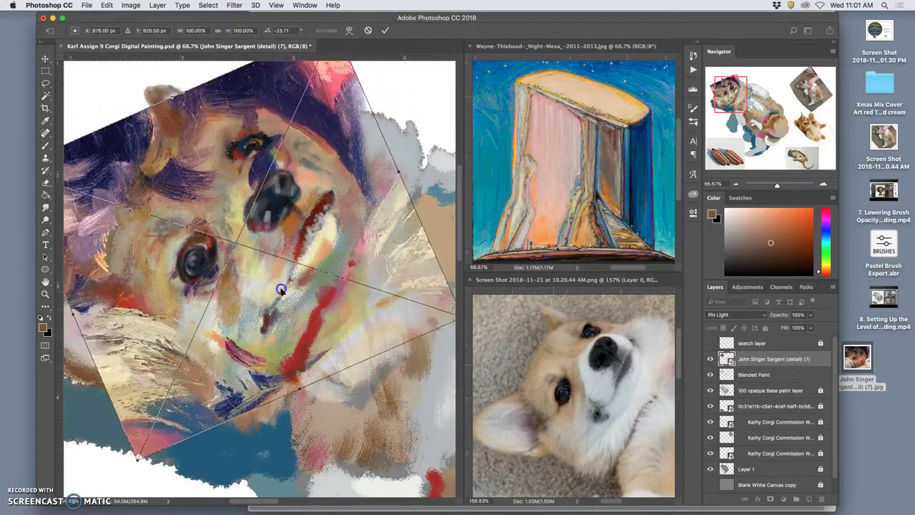
pyautogui.moveTo(282, 292); pyautogui.dragTo(270, 284)
pyautogui.press('Return')
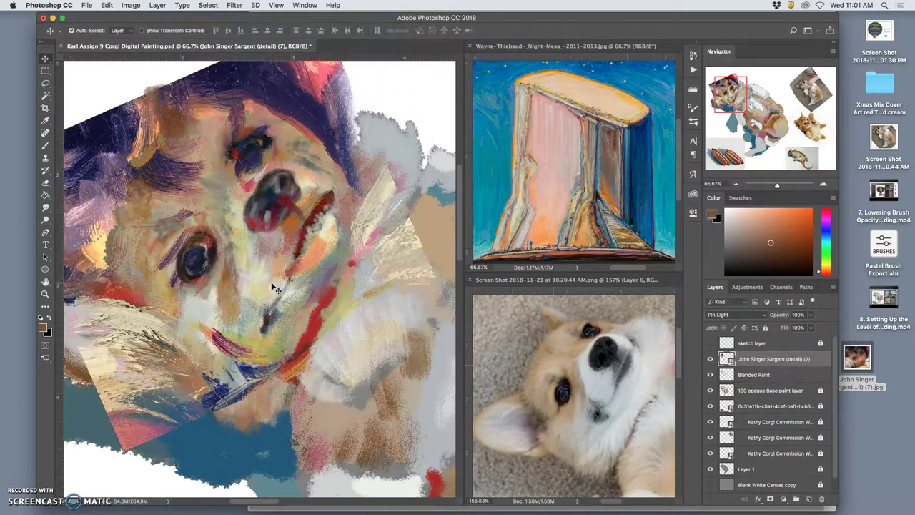
pyautogui.press('super+minus')
pyautogui.moveTo(345, 352); pyautogui.dragTo(363, 346)
pyautogui.press('super+minus')
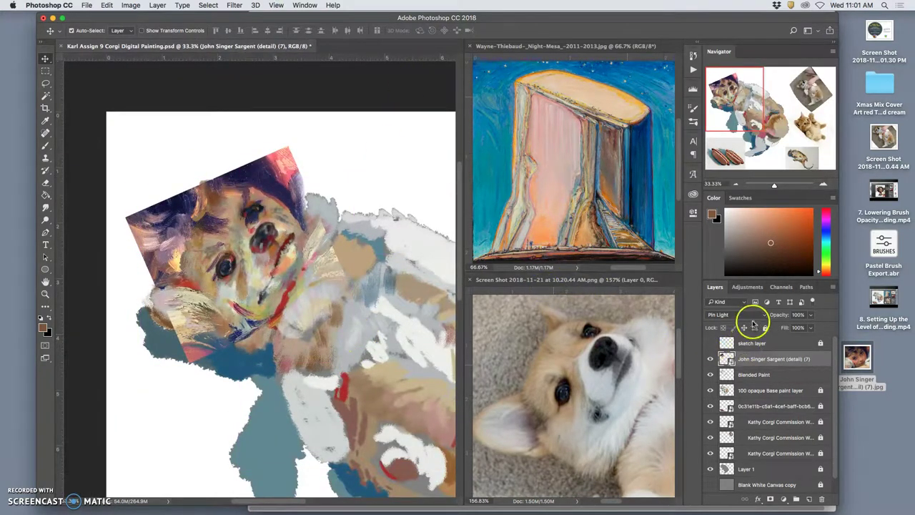
# Compare the Color, Hard Mix and Pin Light blend modes on the Sargent layer and settle on Soft Light
pyautogui.click(751, 317)
pyautogui.click(723, 380)
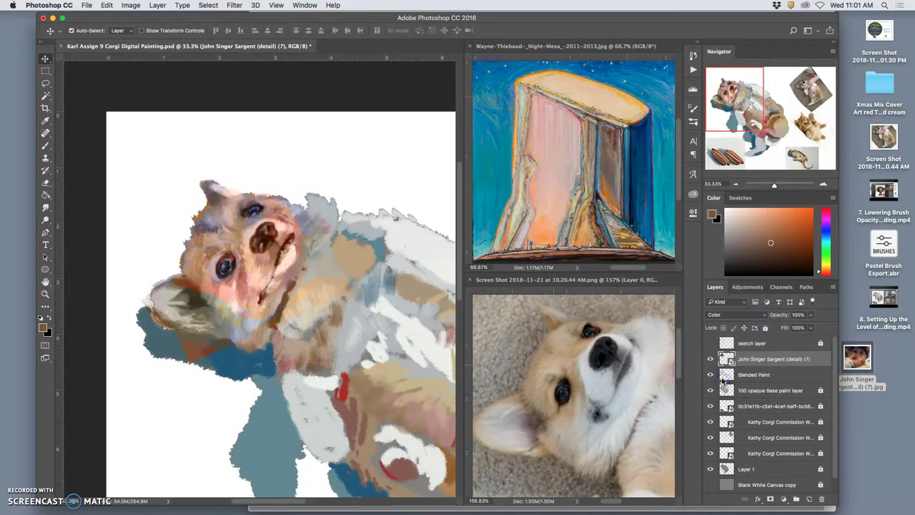
pyautogui.click(728, 318)
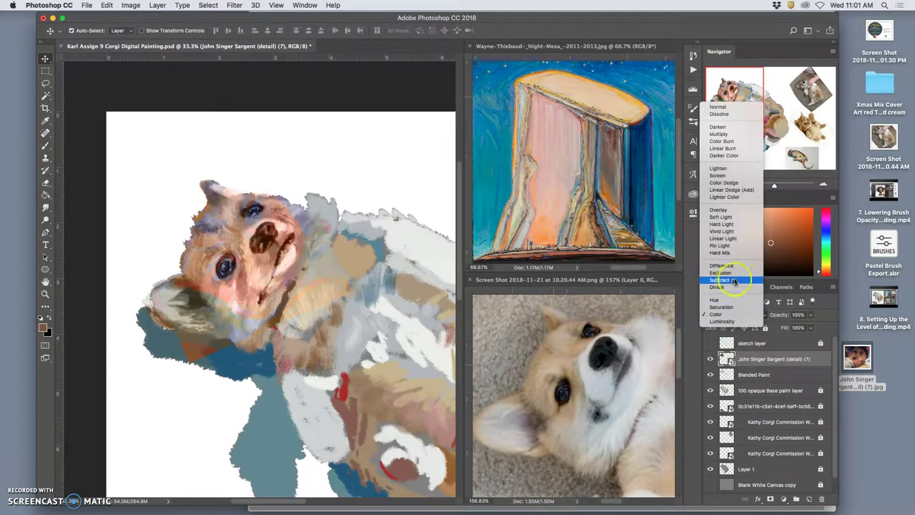
pyautogui.click(724, 253)
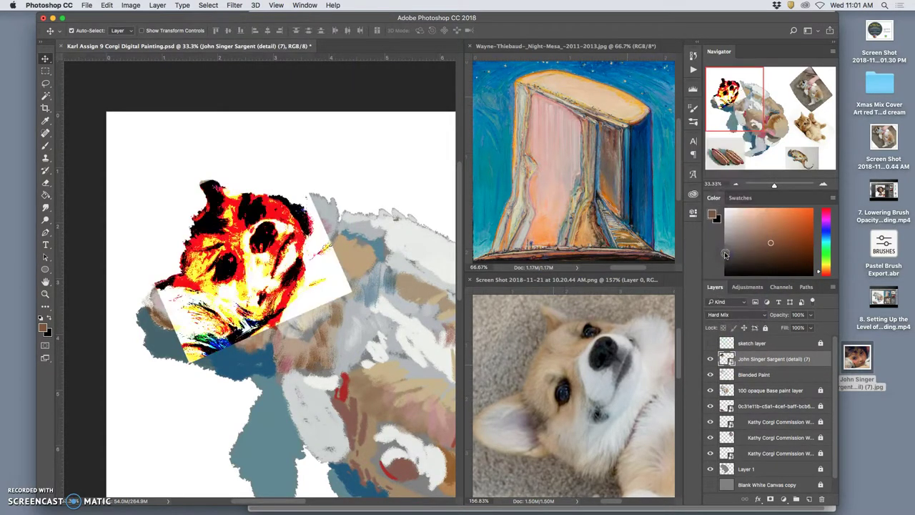
pyautogui.click(722, 316)
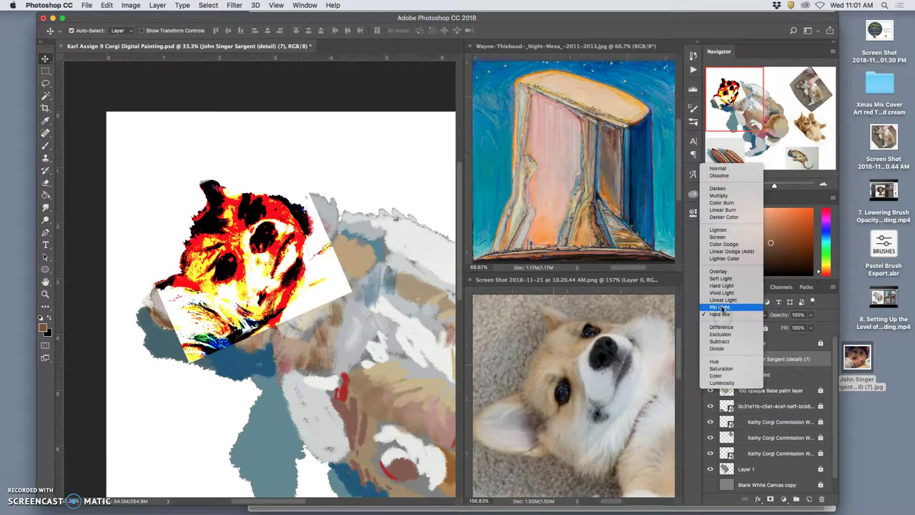
pyautogui.click(721, 309)
pyautogui.click(724, 320)
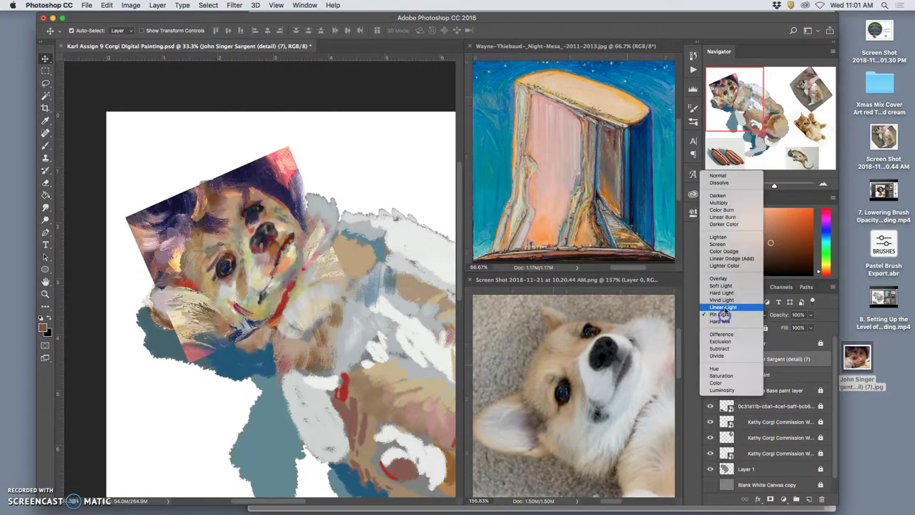
pyautogui.click(723, 290)
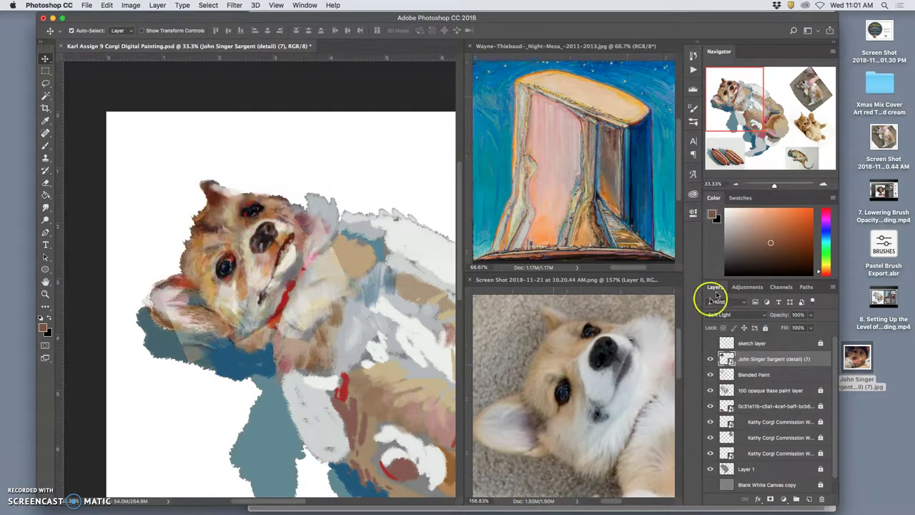
# Compare the corgi's face up close with the Sargent layer hidden and shown
pyautogui.press('super+plus')
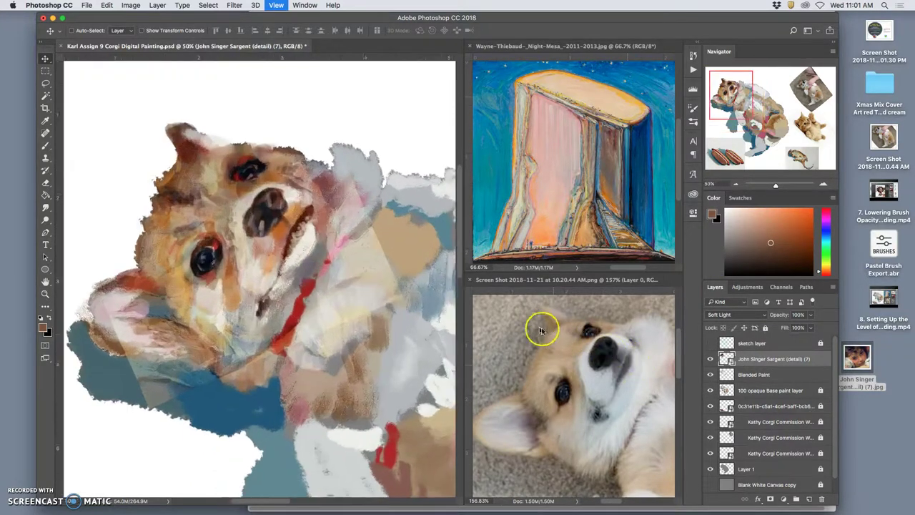
pyautogui.moveTo(264, 244); pyautogui.dragTo(300, 220)
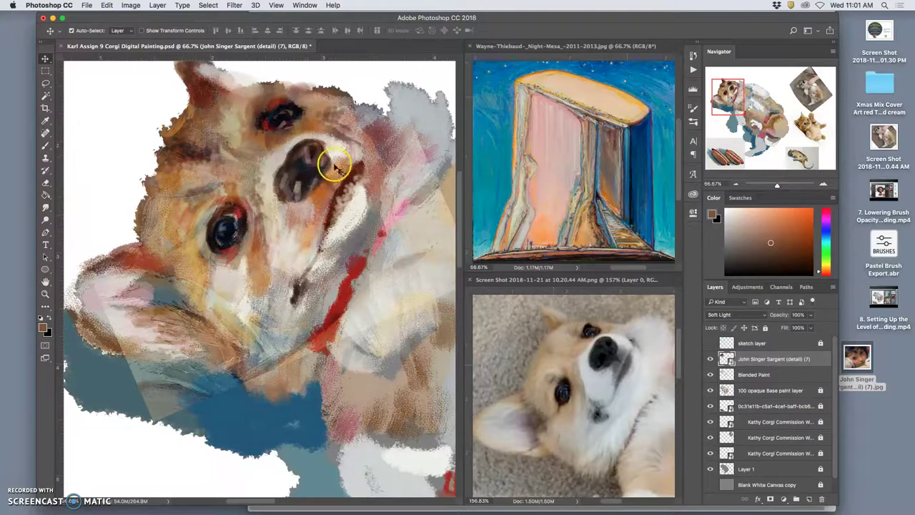
pyautogui.click(711, 360)
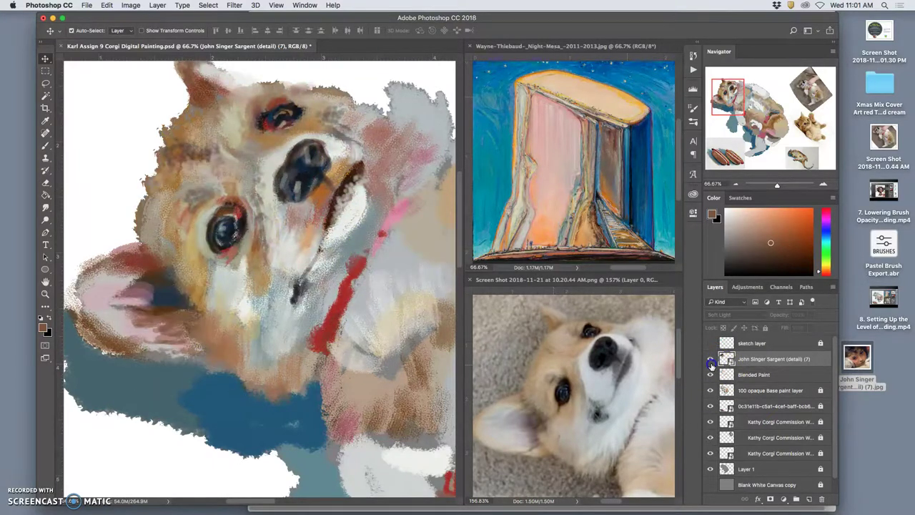
pyautogui.click(711, 361)
pyautogui.click(710, 362)
pyautogui.click(711, 363)
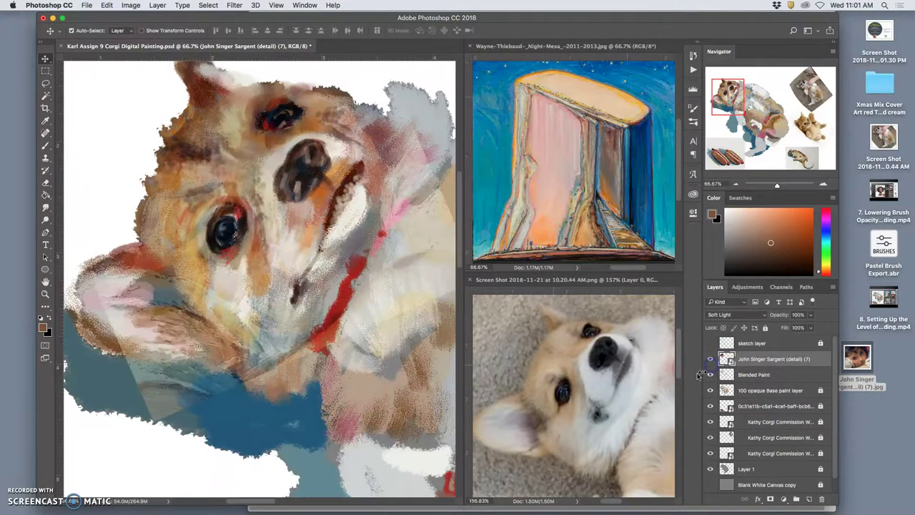
pyautogui.press('super+minus')
pyautogui.press('super+minus')
pyautogui.press('super+minus')
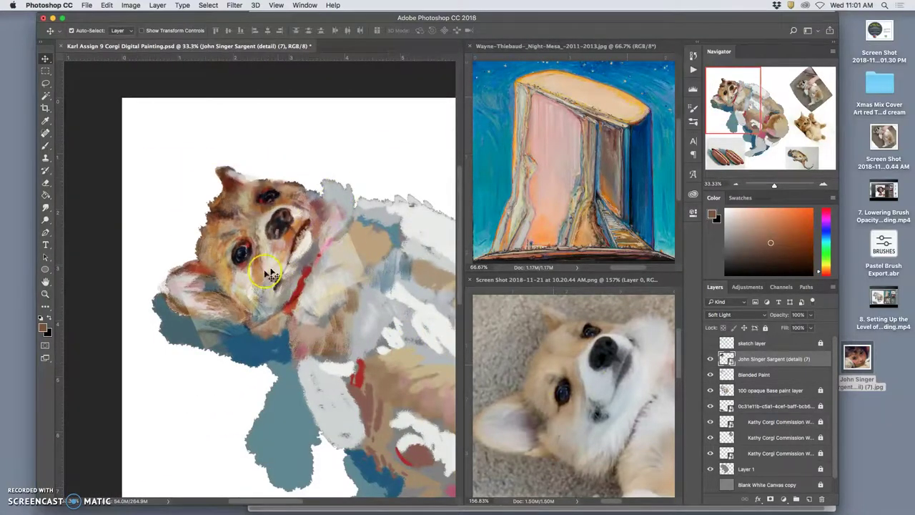
# Rasterize the Sargent layer and erase its hard edges around the corgi's head and neck with a 188 px eraser
pyautogui.click(45, 185)
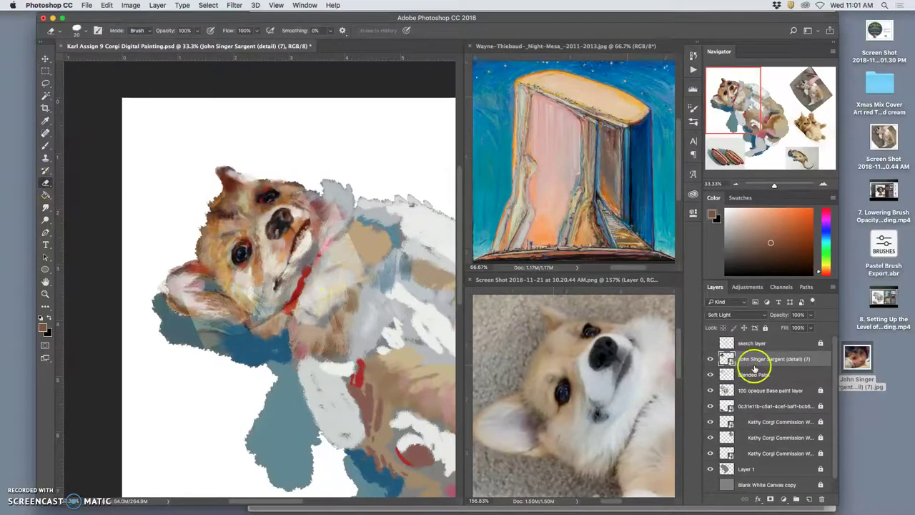
pyautogui.rightClick(757, 353)
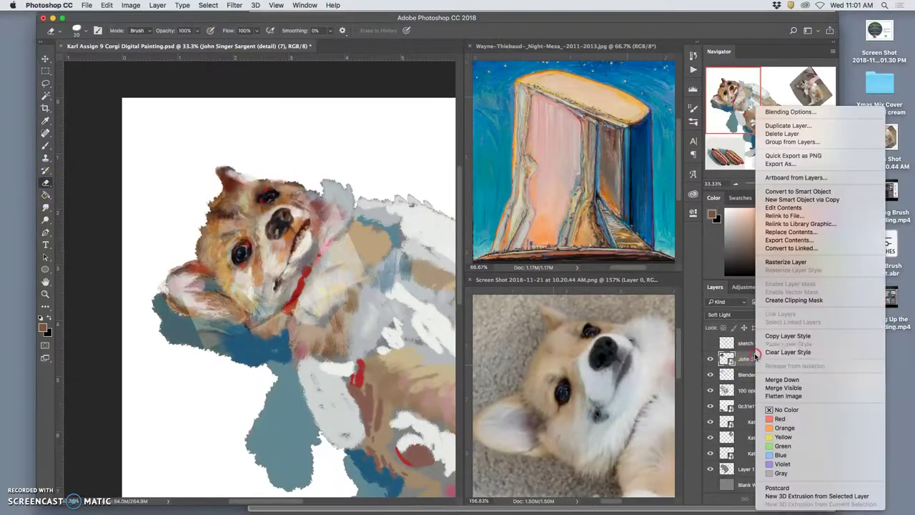
pyautogui.click(773, 260)
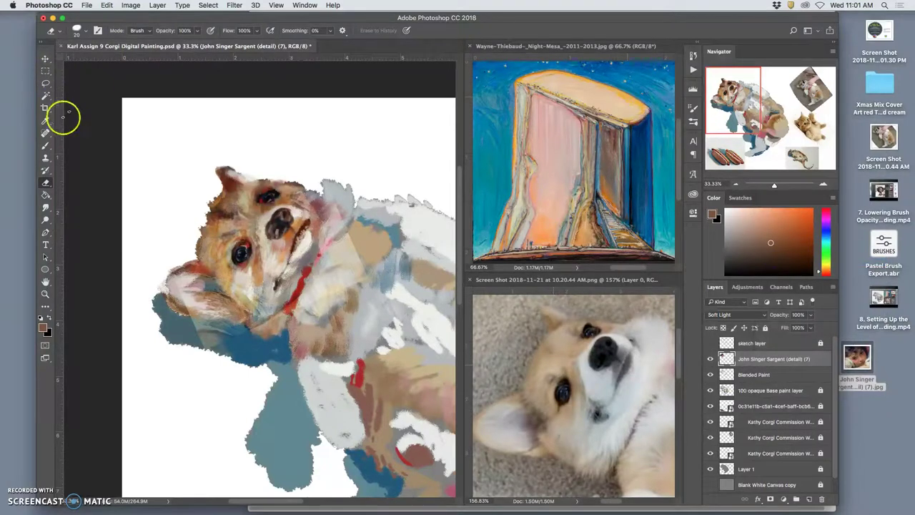
pyautogui.click(86, 32)
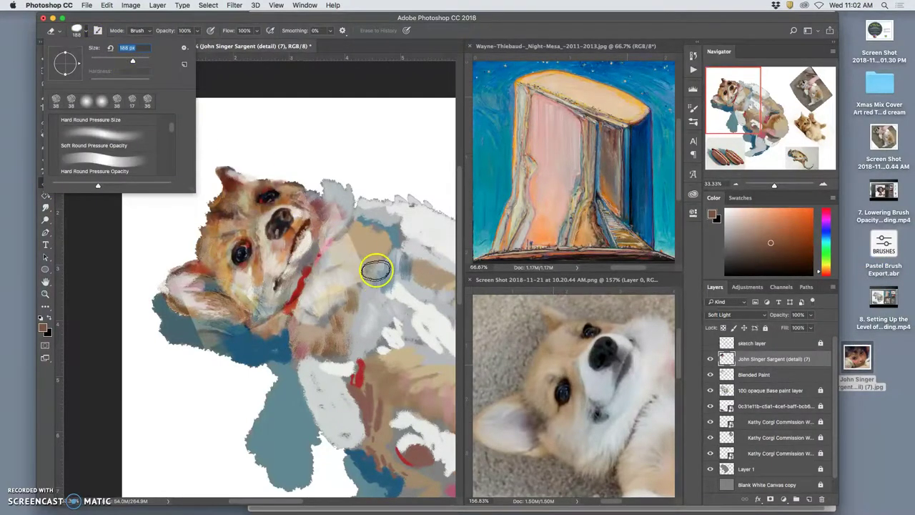
pyautogui.moveTo(376, 270)
pyautogui.mouseDown()
pyautogui.moveTo(352, 293)
pyautogui.moveTo(345, 191)
pyautogui.moveTo(335, 215)
pyautogui.moveTo(317, 202)
pyautogui.mouseUp()
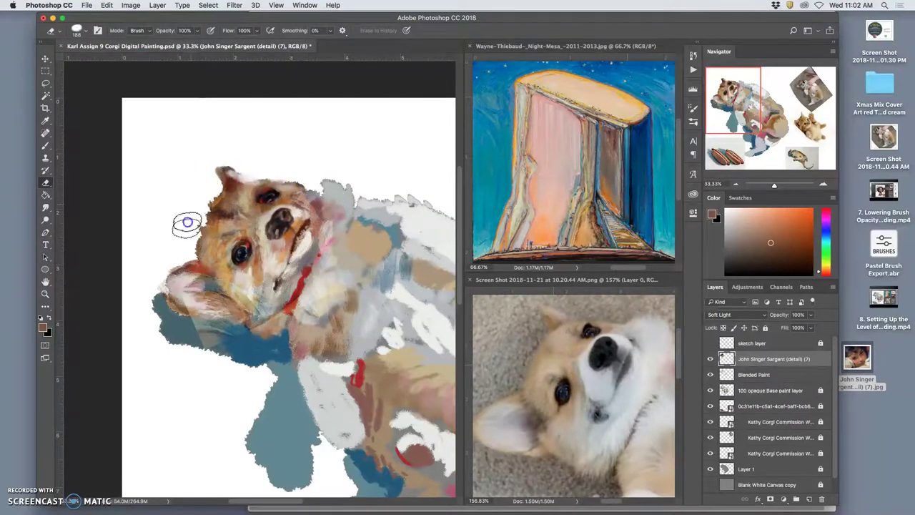
pyautogui.moveTo(160, 283)
pyautogui.mouseDown()
pyautogui.moveTo(180, 292)
pyautogui.moveTo(202, 351)
pyautogui.moveTo(208, 323)
pyautogui.mouseUp()
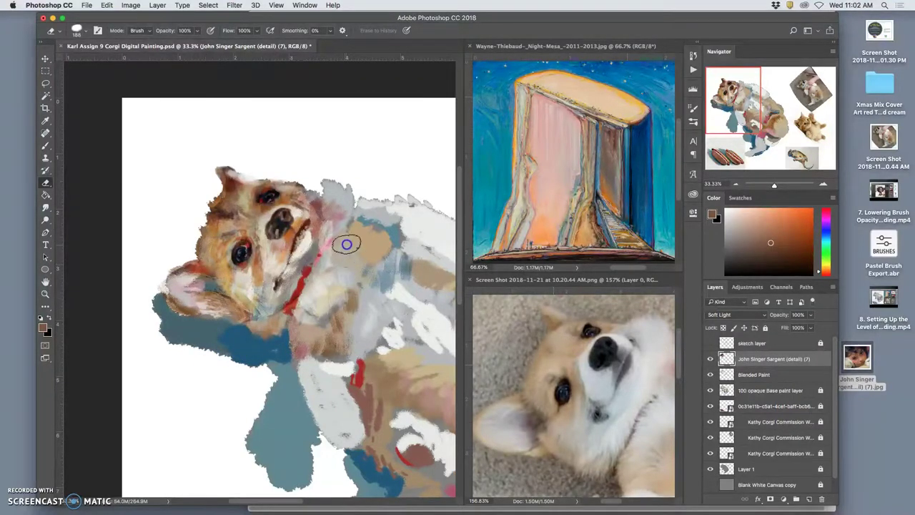
# Lower the Sargent layer's opacity to 65% and compare the face with the layer hidden and shown
pyautogui.click(812, 314)
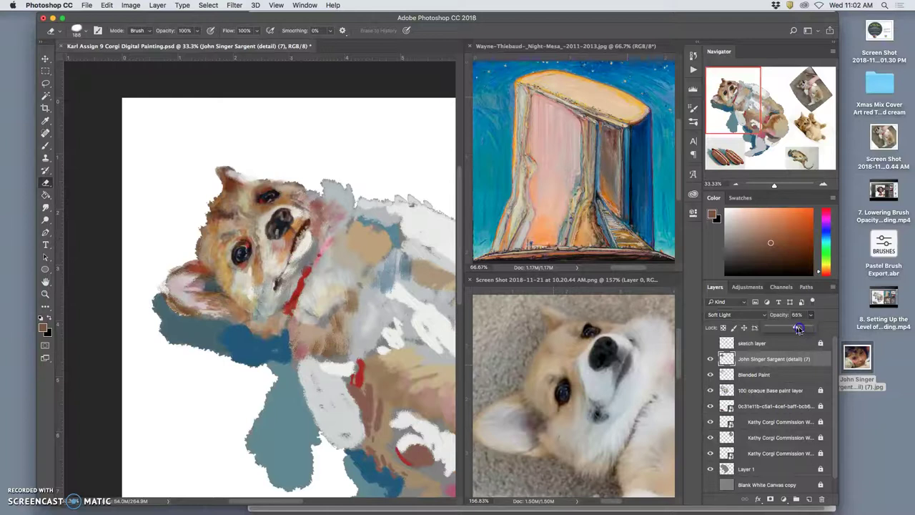
pyautogui.click(712, 359)
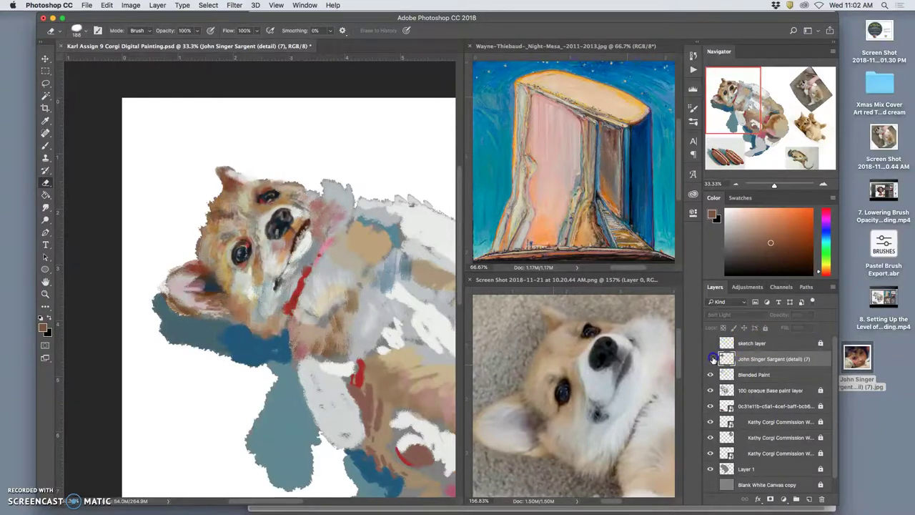
pyautogui.click(712, 359)
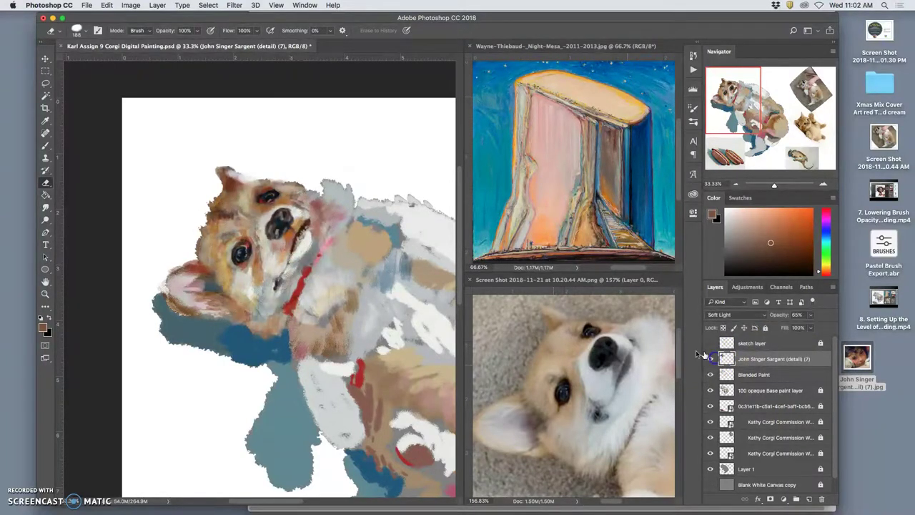
pyautogui.press('super+plus')
pyautogui.press('super+plus')
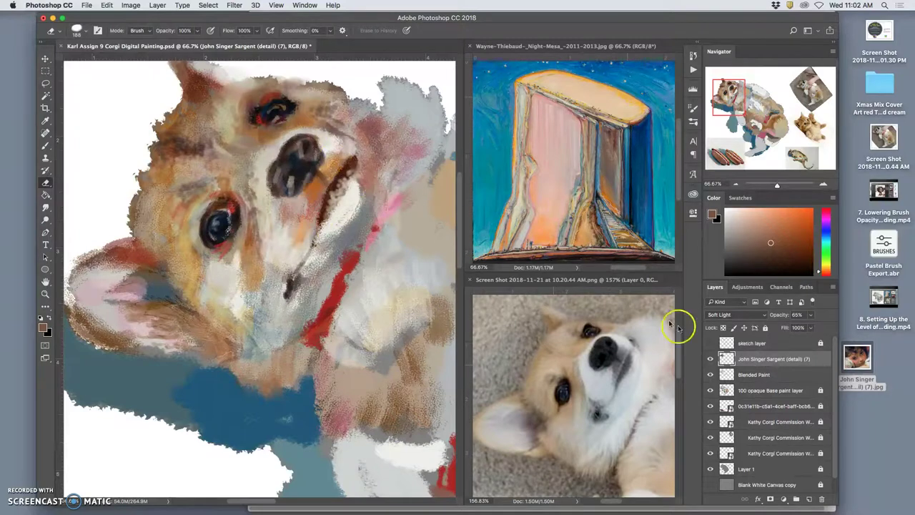
# Add a new empty layer above the Sargent layer and switch to the Brush tool for painting on it
pyautogui.click(766, 375)
pyautogui.click(785, 359)
pyautogui.click(810, 500)
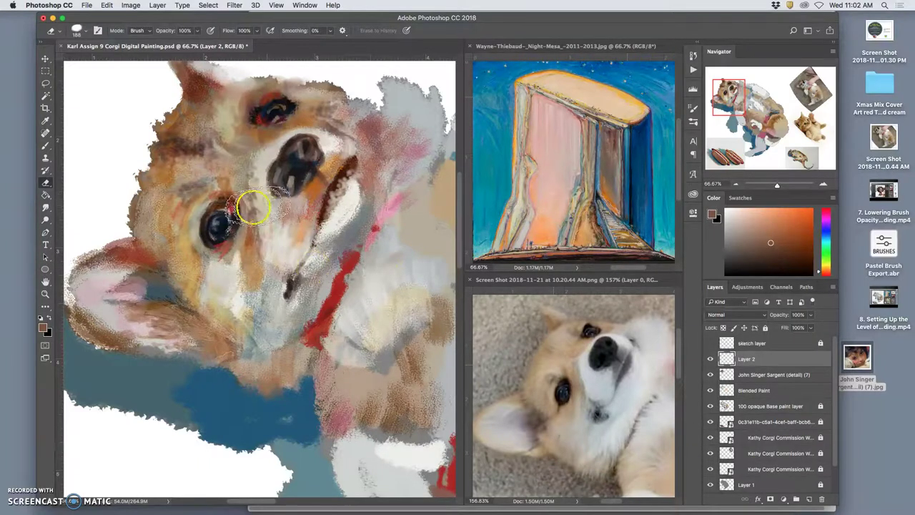
pyautogui.click(45, 145)
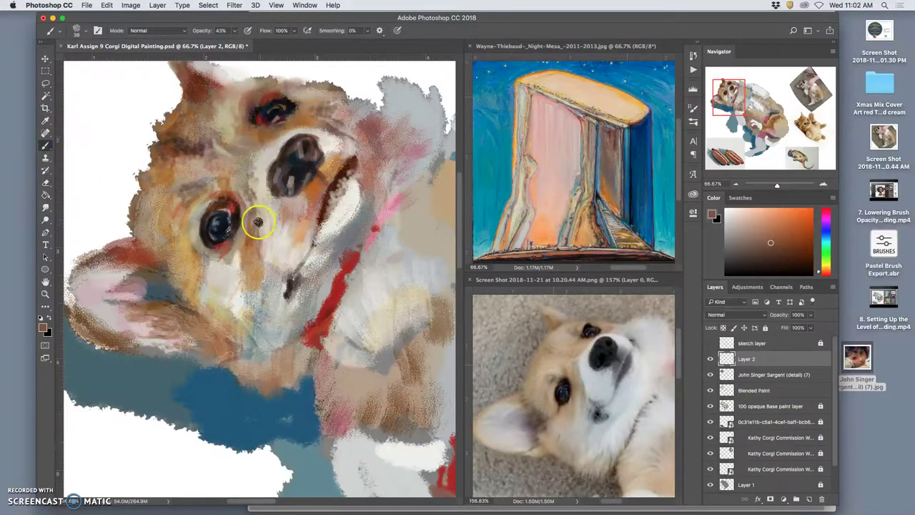
# Sample colours from the corgi's face and paint blending strokes over the nose, neck fur and lower ear at 43% brush opacity
pyautogui.keyDown('alt'); pyautogui.click(241, 211); pyautogui.keyUp('alt')
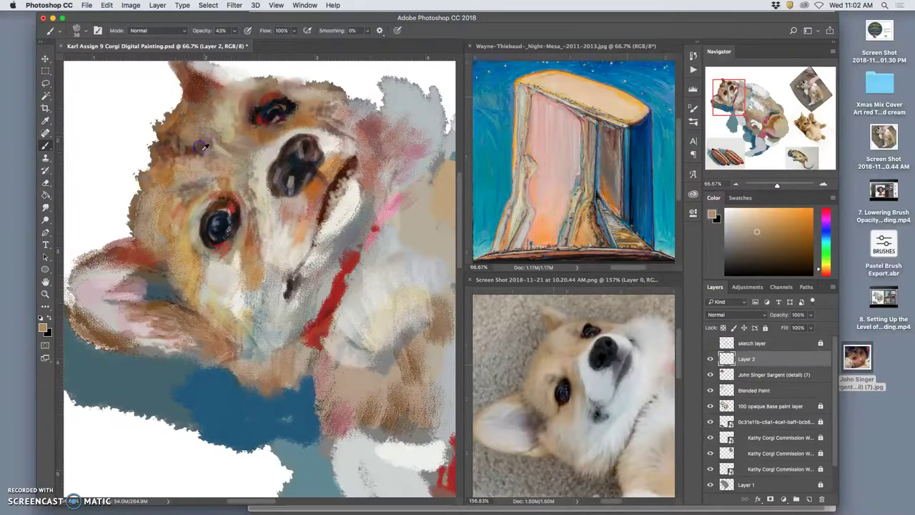
pyautogui.keyDown('alt'); pyautogui.click(177, 134); pyautogui.keyUp('alt')
pyautogui.moveTo(323, 156)
pyautogui.mouseDown()
pyautogui.moveTo(300, 148)
pyautogui.moveTo(293, 177)
pyautogui.mouseUp()
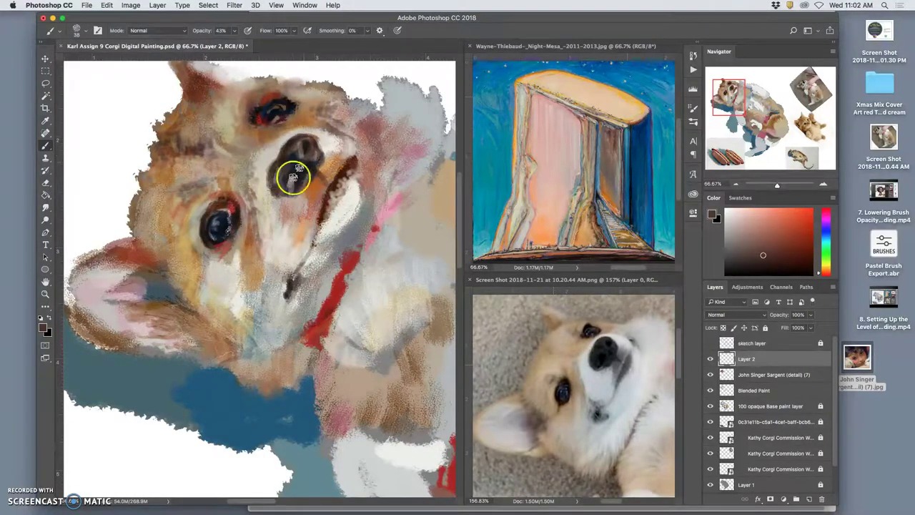
pyautogui.keyDown('alt'); pyautogui.click(240, 289); pyautogui.keyUp('alt')
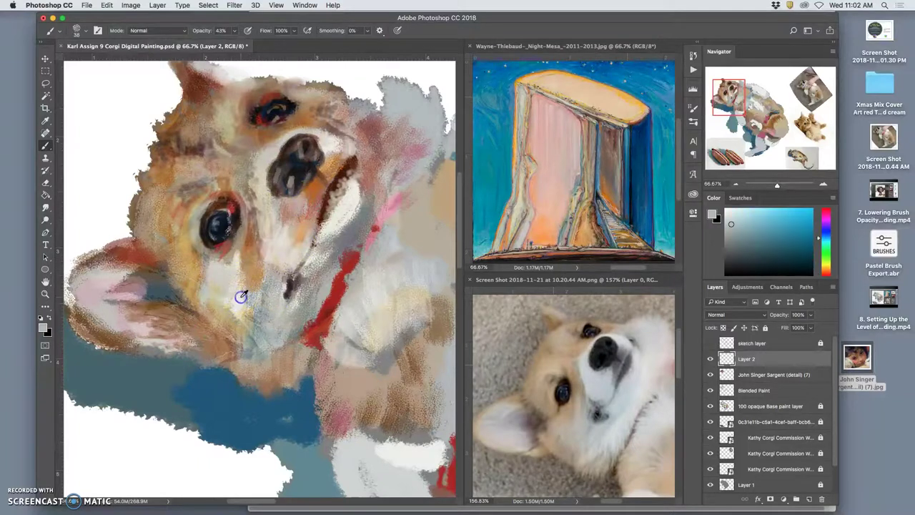
pyautogui.moveTo(318, 339)
pyautogui.mouseDown()
pyautogui.moveTo(276, 364)
pyautogui.moveTo(274, 334)
pyautogui.moveTo(277, 372)
pyautogui.moveTo(284, 381)
pyautogui.moveTo(297, 339)
pyautogui.moveTo(301, 375)
pyautogui.moveTo(288, 360)
pyautogui.moveTo(279, 382)
pyautogui.mouseUp()
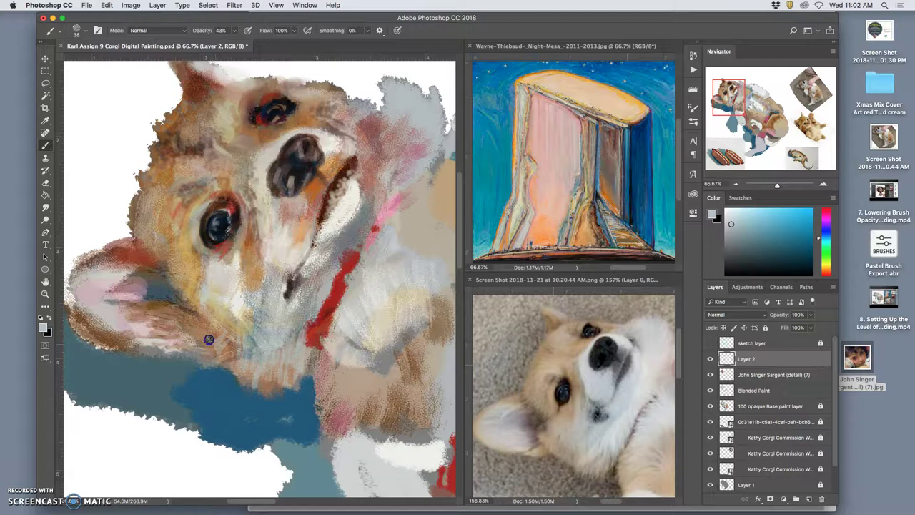
pyautogui.moveTo(188, 348); pyautogui.dragTo(203, 333)
# Enlarge the brush to 121 px and paint the corgi's upper ear with sampled grey and pink tones
pyautogui.click(86, 32)
pyautogui.click(123, 62)
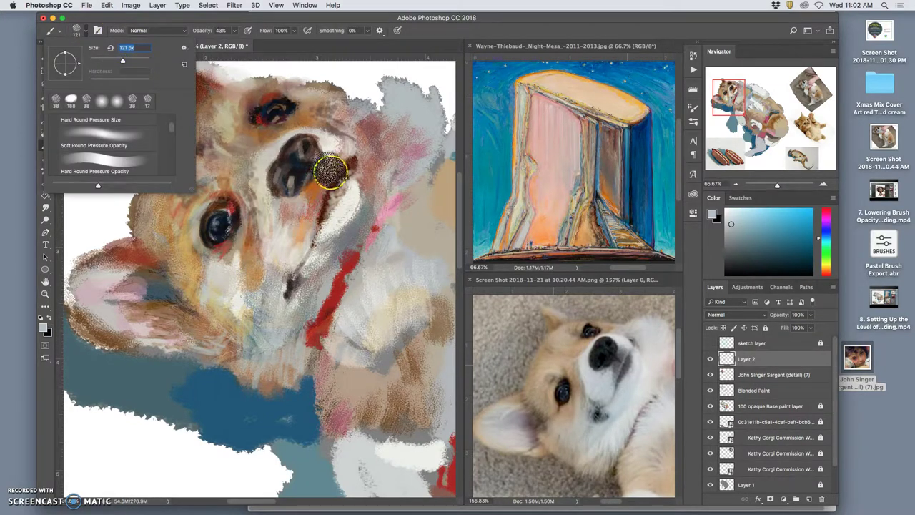
pyautogui.moveTo(421, 125)
pyautogui.mouseDown()
pyautogui.moveTo(422, 100)
pyautogui.moveTo(388, 93)
pyautogui.moveTo(338, 128)
pyautogui.moveTo(334, 142)
pyautogui.moveTo(400, 113)
pyautogui.moveTo(373, 108)
pyautogui.moveTo(403, 140)
pyautogui.moveTo(395, 153)
pyautogui.moveTo(434, 120)
pyautogui.moveTo(407, 172)
pyautogui.moveTo(432, 136)
pyautogui.moveTo(437, 149)
pyautogui.moveTo(405, 182)
pyautogui.moveTo(404, 133)
pyautogui.moveTo(367, 127)
pyautogui.moveTo(364, 104)
pyautogui.moveTo(340, 106)
pyautogui.moveTo(355, 107)
pyautogui.moveTo(353, 129)
pyautogui.moveTo(396, 103)
pyautogui.moveTo(416, 105)
pyautogui.moveTo(386, 151)
pyautogui.moveTo(399, 170)
pyautogui.moveTo(386, 152)
pyautogui.mouseUp()
pyautogui.keyDown('alt'); pyautogui.click(334, 143); pyautogui.keyUp('alt')
pyautogui.keyDown('alt'); pyautogui.click(337, 111); pyautogui.keyUp('alt')
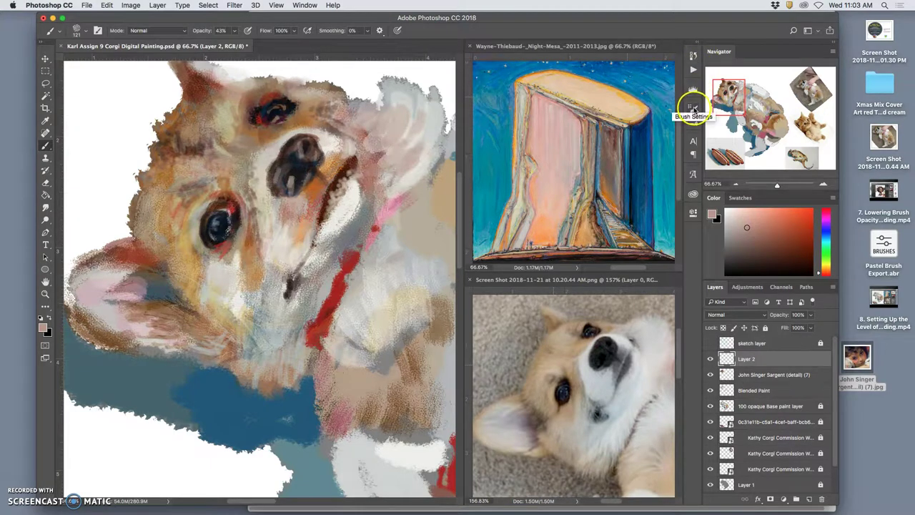
# Set the brush's texture depth to 22% and review its Shape Dynamics settings
pyautogui.click(693, 108)
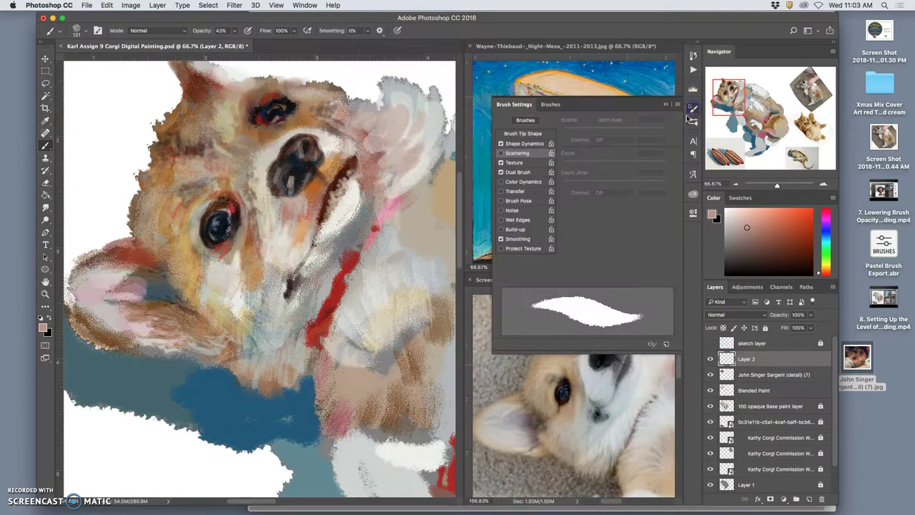
pyautogui.click(515, 163)
pyautogui.moveTo(598, 233); pyautogui.dragTo(583, 231)
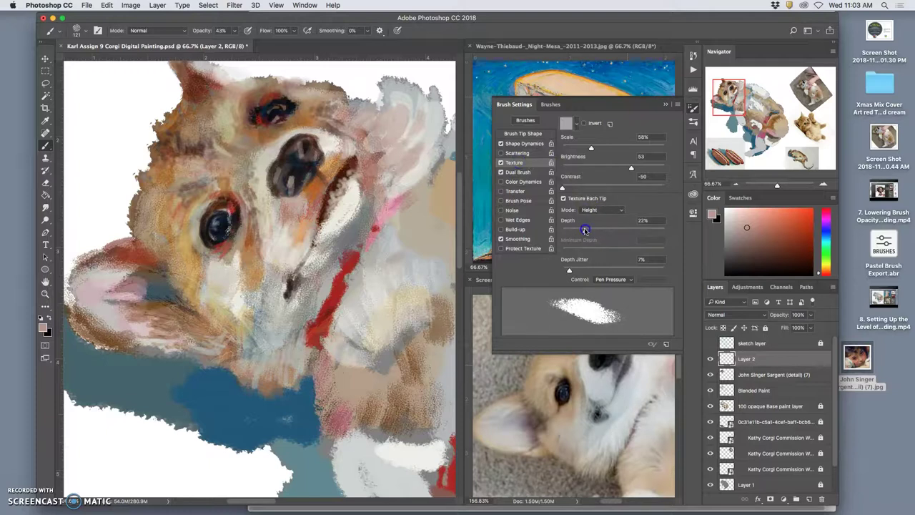
pyautogui.click(522, 144)
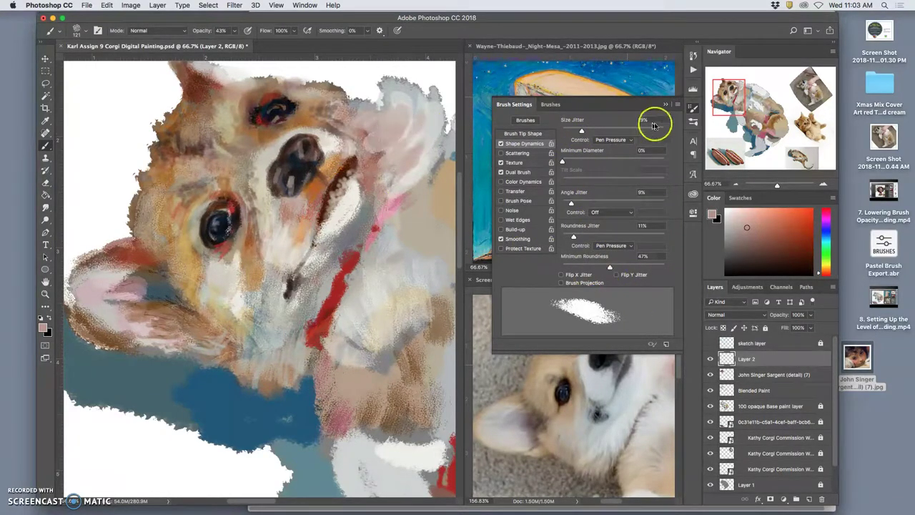
# Collapse the brush settings and paint strokes in sampled light tones over the corgi's upper eye area and upper ear
pyautogui.keyDown('alt'); pyautogui.click(351, 208); pyautogui.keyUp('alt')
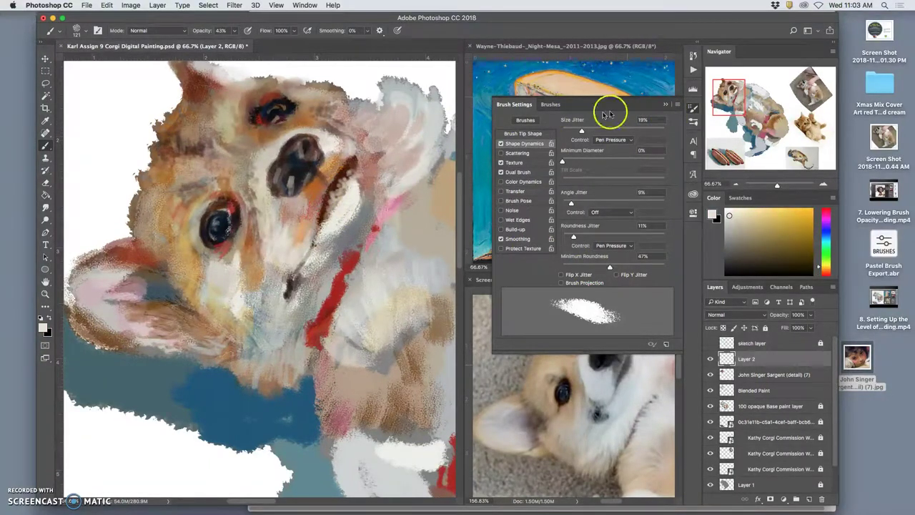
pyautogui.click(666, 106)
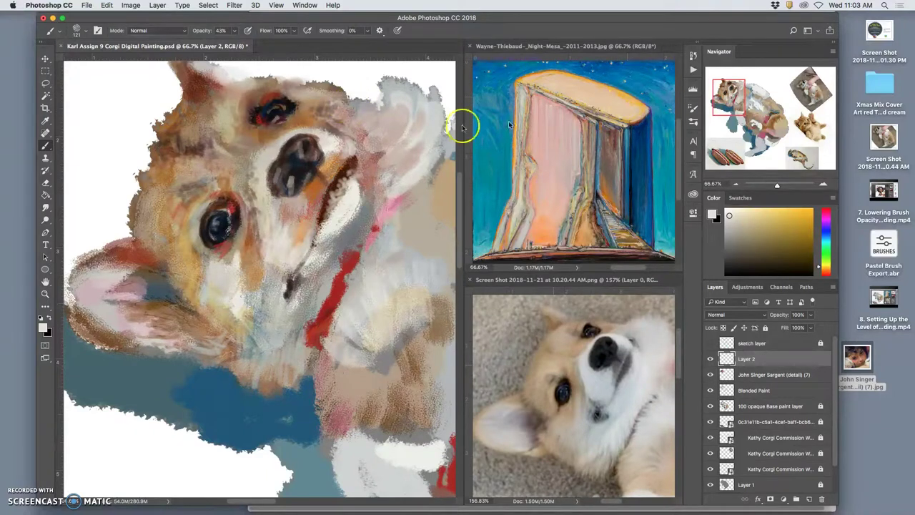
pyautogui.keyDown('alt'); pyautogui.click(307, 106); pyautogui.keyUp('alt')
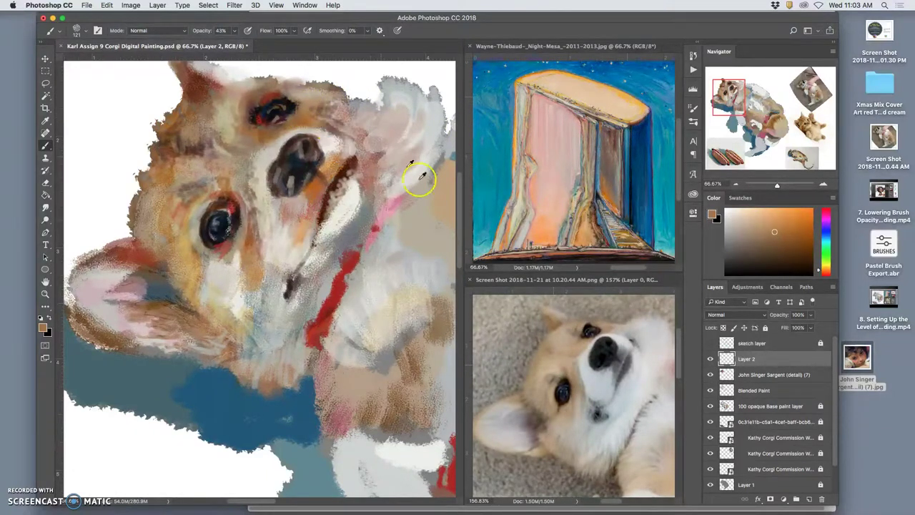
pyautogui.keyDown('alt'); pyautogui.click(593, 374); pyautogui.keyUp('alt')
pyautogui.moveTo(296, 102)
pyautogui.mouseDown()
pyautogui.moveTo(271, 111)
pyautogui.moveTo(329, 83)
pyautogui.moveTo(273, 109)
pyautogui.moveTo(316, 85)
pyautogui.moveTo(273, 111)
pyautogui.mouseUp()
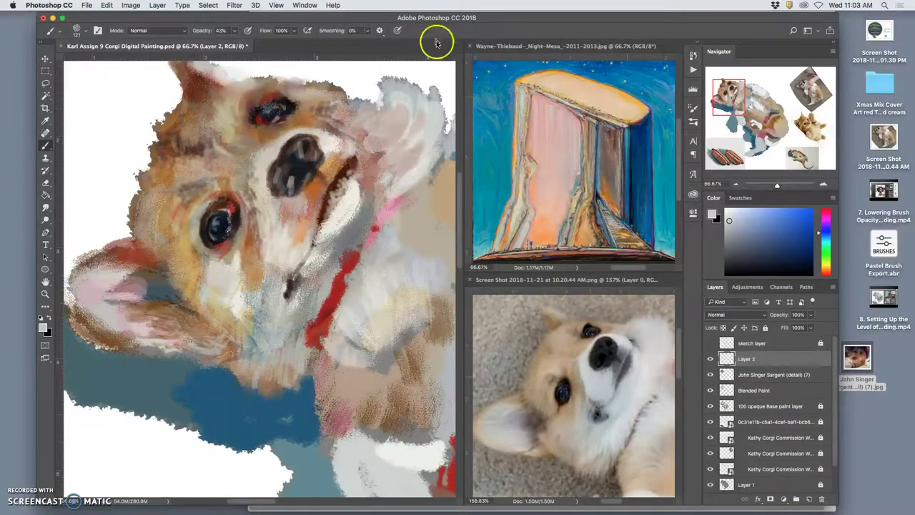
pyautogui.moveTo(396, 127)
pyautogui.mouseDown()
pyautogui.moveTo(393, 158)
pyautogui.moveTo(364, 171)
pyautogui.moveTo(367, 144)
pyautogui.moveTo(396, 182)
pyautogui.moveTo(411, 164)
pyautogui.moveTo(414, 136)
pyautogui.moveTo(401, 179)
pyautogui.moveTo(375, 175)
pyautogui.mouseUp()
pyautogui.moveTo(223, 118)
pyautogui.mouseDown()
pyautogui.moveTo(185, 135)
pyautogui.moveTo(219, 181)
pyautogui.moveTo(232, 109)
pyautogui.moveTo(247, 105)
pyautogui.moveTo(287, 161)
pyautogui.moveTo(421, 285)
pyautogui.moveTo(371, 340)
pyautogui.moveTo(370, 373)
pyautogui.moveTo(344, 336)
pyautogui.moveTo(351, 368)
pyautogui.moveTo(379, 348)
pyautogui.moveTo(358, 324)
pyautogui.moveTo(361, 367)
pyautogui.moveTo(348, 378)
pyautogui.moveTo(384, 397)
pyautogui.moveTo(399, 392)
pyautogui.moveTo(369, 423)
pyautogui.moveTo(372, 406)
pyautogui.moveTo(410, 428)
pyautogui.moveTo(382, 430)
pyautogui.moveTo(392, 424)
pyautogui.moveTo(382, 438)
pyautogui.moveTo(356, 428)
pyautogui.moveTo(370, 453)
pyautogui.mouseUp()
# Sample light grey and teal from the painting and brush them over the fur beneath the corgi's mouth and chin
pyautogui.keyDown('alt'); pyautogui.click(358, 323); pyautogui.keyUp('alt')
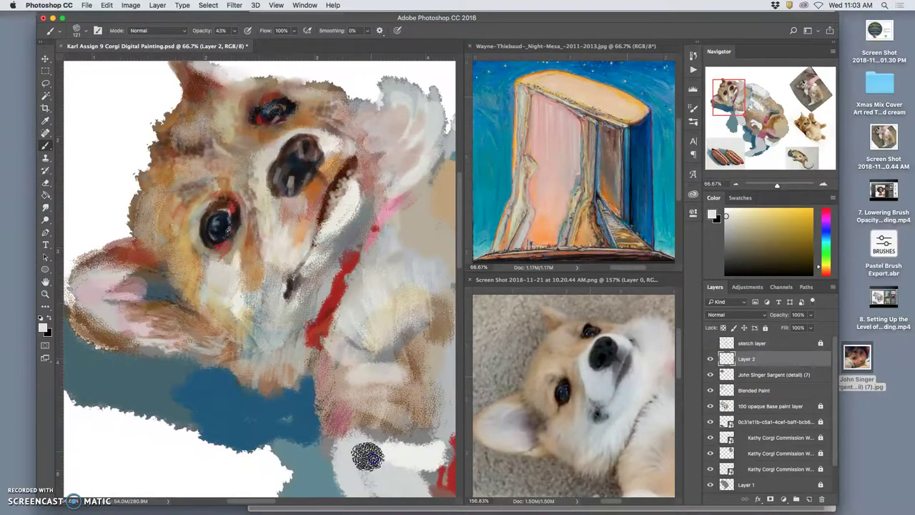
pyautogui.click(344, 230)
pyautogui.moveTo(343, 230)
pyautogui.mouseDown()
pyautogui.moveTo(382, 204)
pyautogui.moveTo(306, 275)
pyautogui.mouseUp()
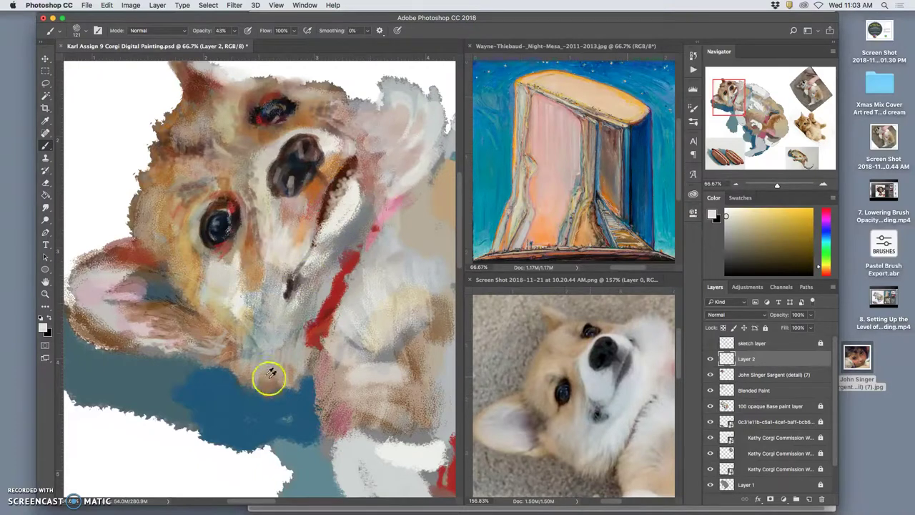
pyautogui.keyDown('alt'); pyautogui.click(300, 458); pyautogui.keyUp('alt')
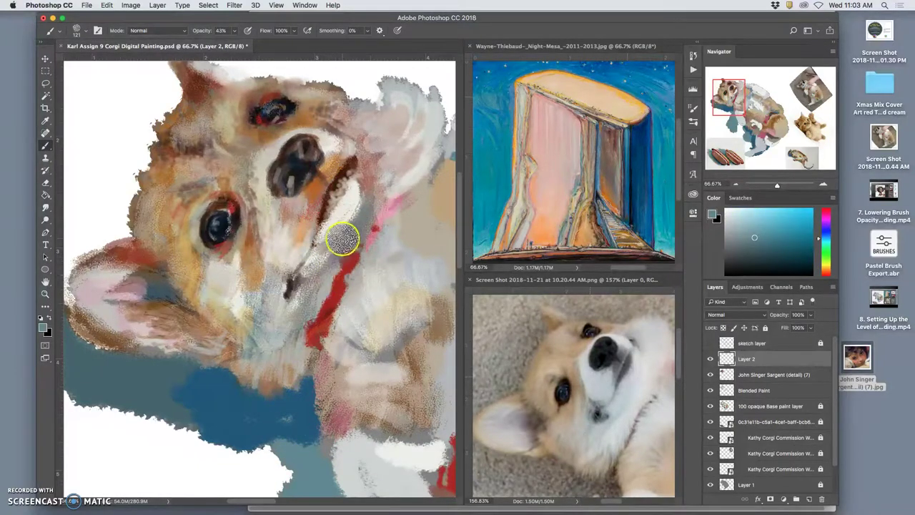
pyautogui.moveTo(343, 239)
pyautogui.mouseDown()
pyautogui.moveTo(328, 261)
pyautogui.moveTo(358, 197)
pyautogui.moveTo(311, 274)
pyautogui.moveTo(342, 236)
pyautogui.moveTo(331, 261)
pyautogui.moveTo(282, 304)
pyautogui.moveTo(287, 320)
pyautogui.moveTo(271, 346)
pyautogui.moveTo(267, 243)
pyautogui.moveTo(303, 282)
pyautogui.mouseUp()
# Darken the corgi's nose with sampled near-black, and brush sampled soft grey into the fur around the lower eye
pyautogui.keyDown('alt'); pyautogui.click(296, 286); pyautogui.keyUp('alt')
pyautogui.moveTo(315, 177); pyautogui.dragTo(290, 180)
pyautogui.keyDown('alt'); pyautogui.click(296, 173); pyautogui.keyUp('alt')
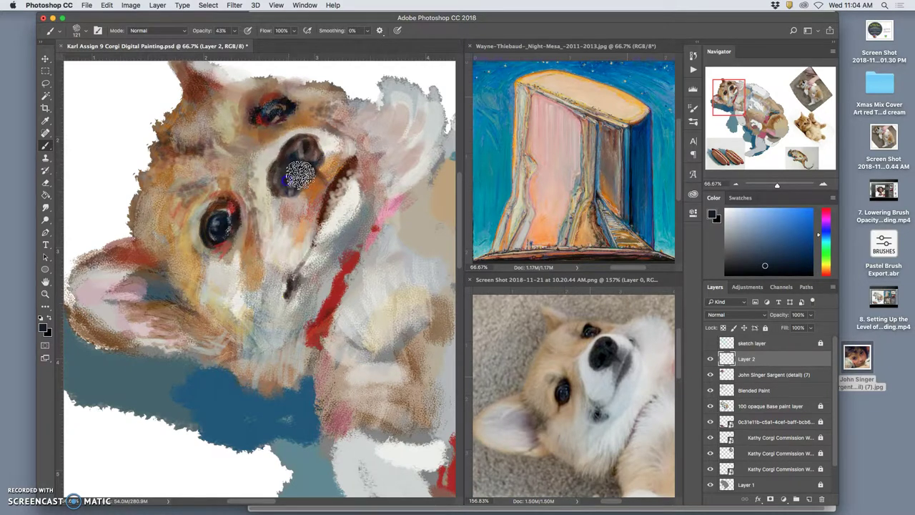
pyautogui.moveTo(300, 175)
pyautogui.mouseDown()
pyautogui.moveTo(290, 176)
pyautogui.moveTo(301, 178)
pyautogui.mouseUp()
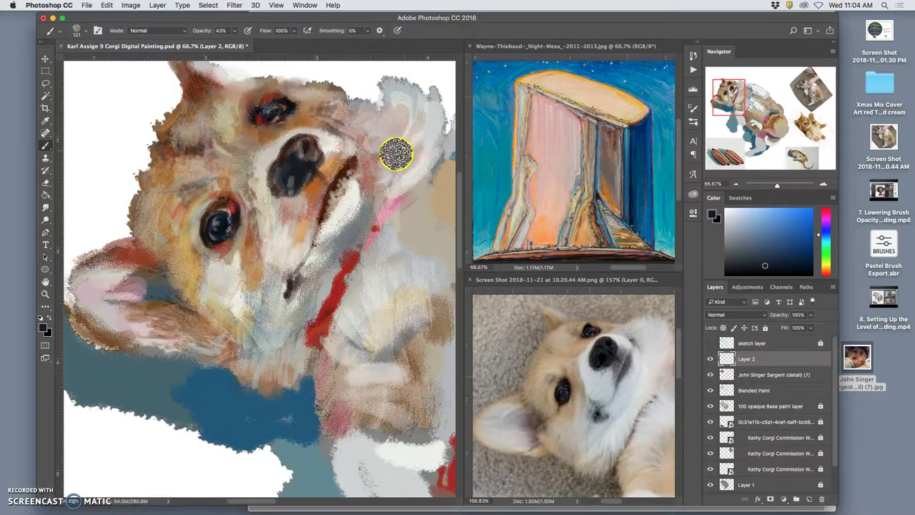
pyautogui.moveTo(295, 166)
pyautogui.mouseDown()
pyautogui.moveTo(281, 164)
pyautogui.moveTo(293, 161)
pyautogui.mouseUp()
pyautogui.keyDown('alt'); pyautogui.click(195, 231); pyautogui.keyUp('alt')
pyautogui.moveTo(203, 191)
pyautogui.mouseDown()
pyautogui.moveTo(166, 215)
pyautogui.moveTo(195, 191)
pyautogui.moveTo(164, 243)
pyautogui.mouseUp()
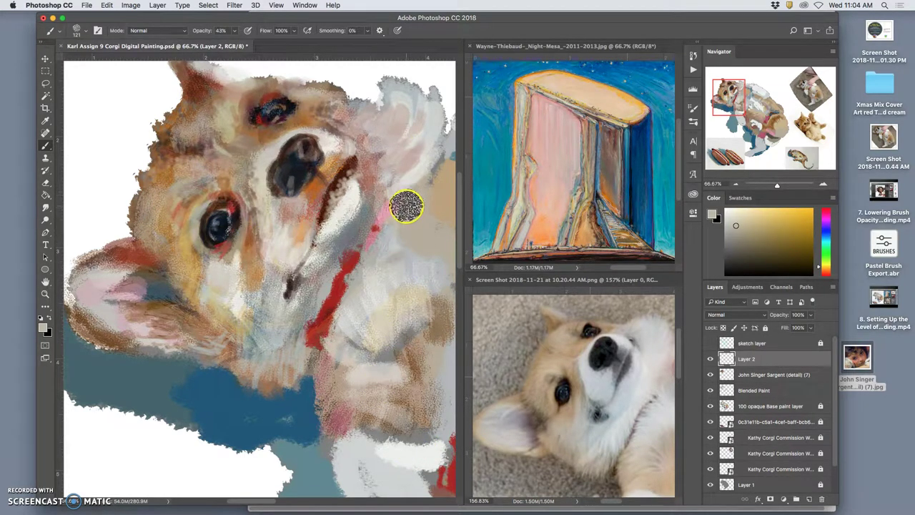
# Deepen the mouth line and upper eye with sampled near-black, and layer sampled dark blue along the mouth
pyautogui.keyDown('alt'); pyautogui.click(272, 112); pyautogui.keyUp('alt')
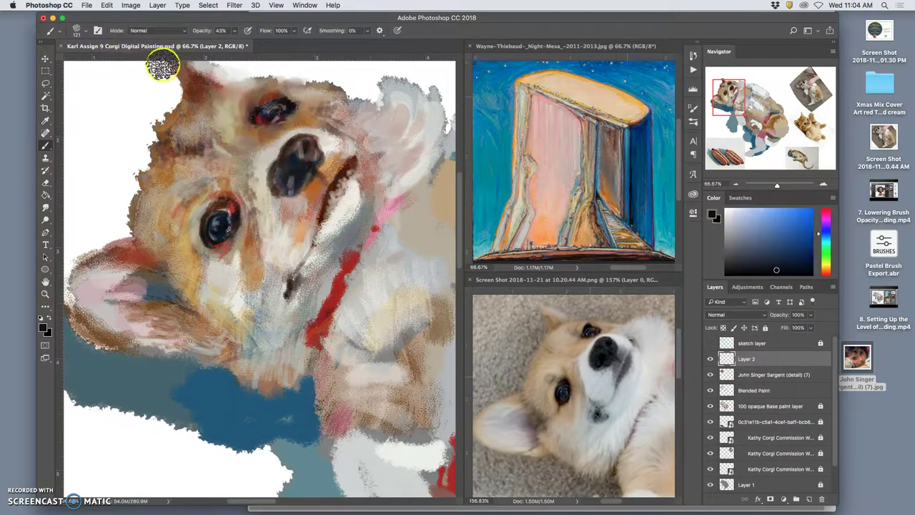
pyautogui.moveTo(344, 179)
pyautogui.mouseDown()
pyautogui.moveTo(322, 194)
pyautogui.moveTo(351, 160)
pyautogui.moveTo(325, 215)
pyautogui.mouseUp()
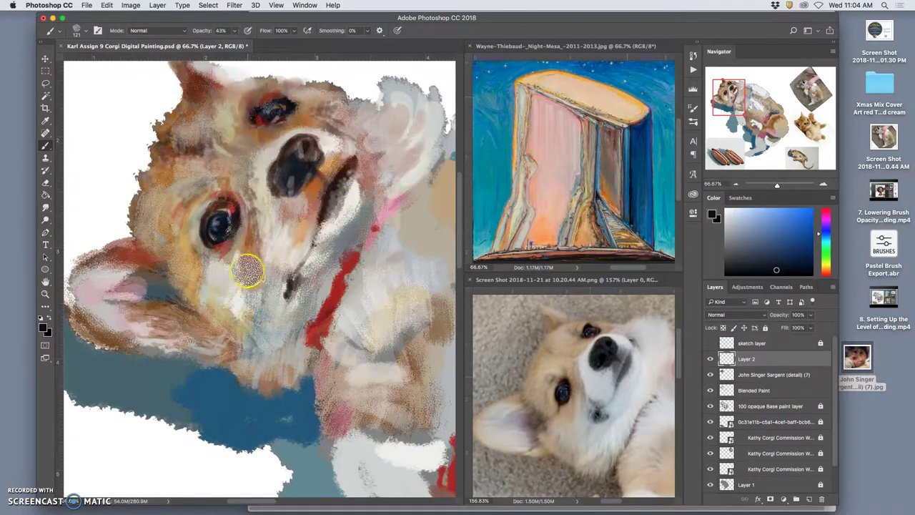
pyautogui.moveTo(277, 109); pyautogui.dragTo(262, 113)
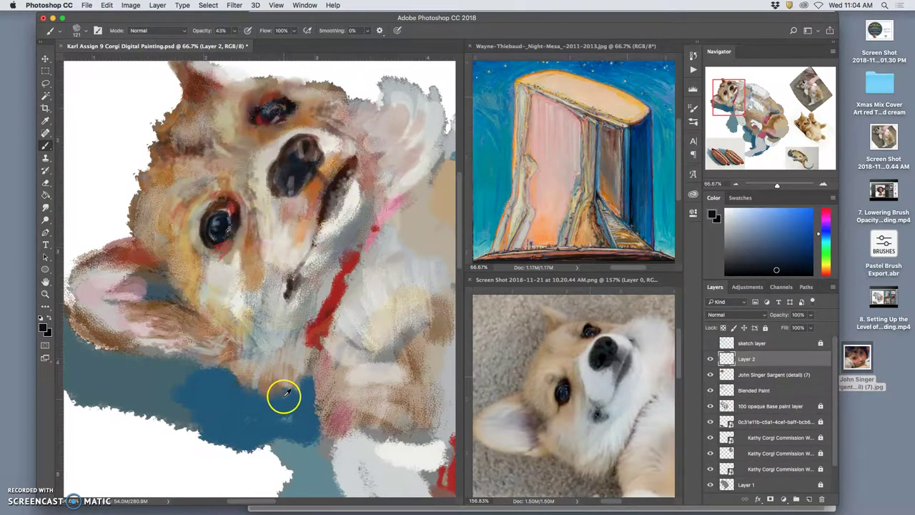
pyautogui.keyDown('alt'); pyautogui.click(285, 394); pyautogui.keyUp('alt')
pyautogui.moveTo(344, 201); pyautogui.dragTo(336, 213)
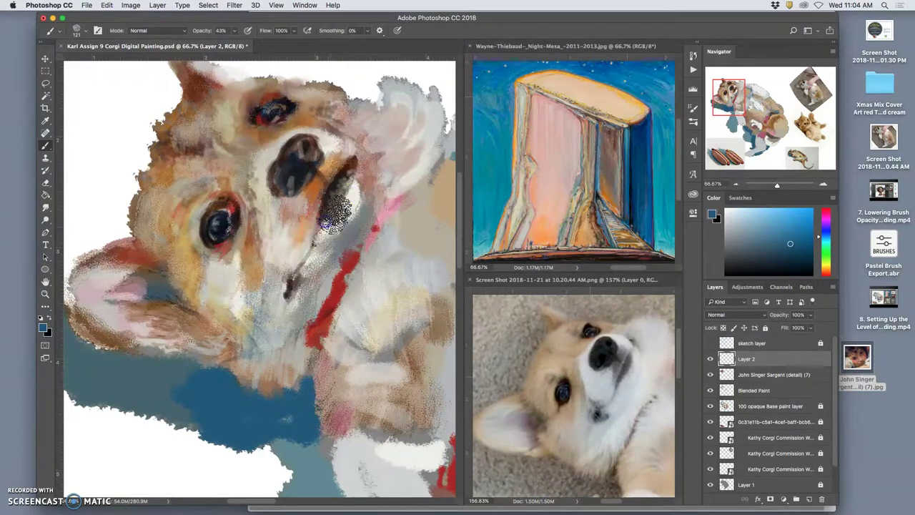
pyautogui.moveTo(356, 163); pyautogui.dragTo(316, 237)
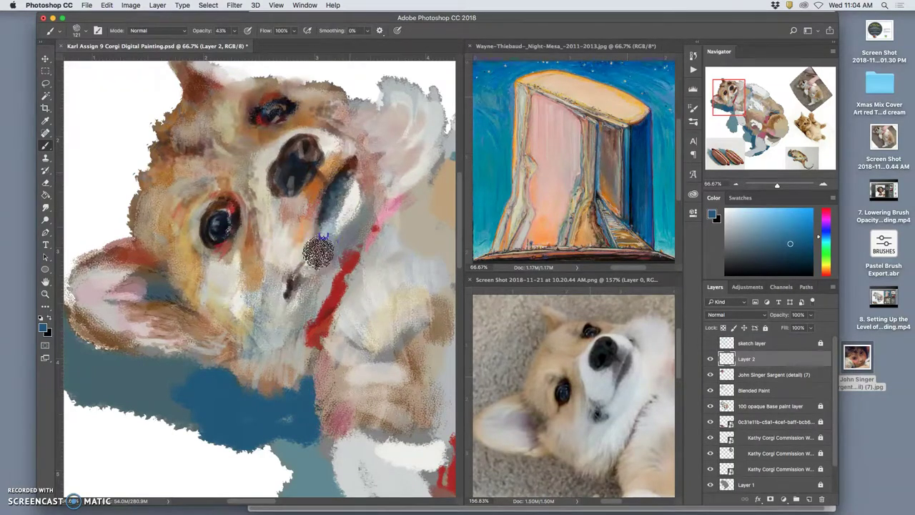
# Blend sampled light greys over the chin and neck fur, softening the red collar with broken textured strokes
pyautogui.keyDown('alt'); pyautogui.click(268, 163); pyautogui.keyUp('alt')
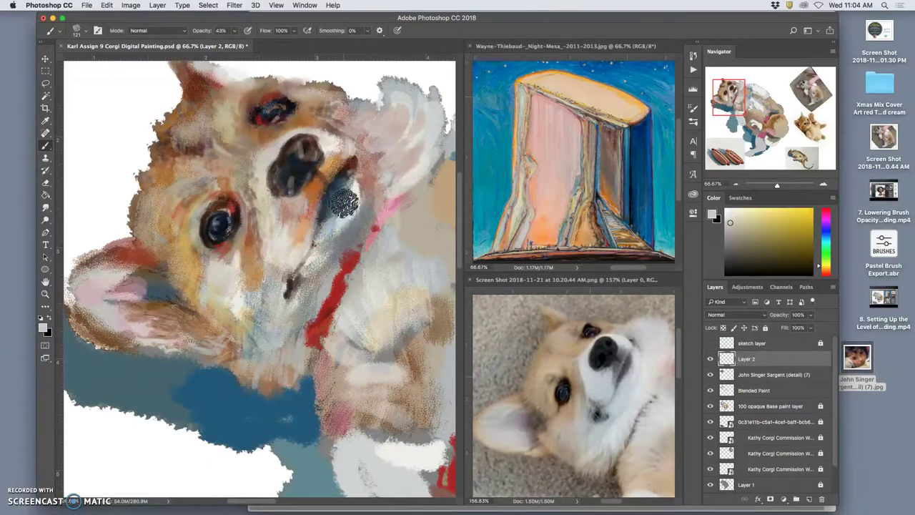
pyautogui.moveTo(343, 203)
pyautogui.mouseDown()
pyautogui.moveTo(331, 230)
pyautogui.moveTo(358, 173)
pyautogui.moveTo(360, 195)
pyautogui.moveTo(366, 186)
pyautogui.moveTo(359, 173)
pyautogui.moveTo(282, 316)
pyautogui.moveTo(319, 219)
pyautogui.moveTo(360, 146)
pyautogui.moveTo(370, 216)
pyautogui.moveTo(379, 181)
pyautogui.moveTo(343, 255)
pyautogui.moveTo(362, 235)
pyautogui.moveTo(297, 313)
pyautogui.moveTo(321, 290)
pyautogui.moveTo(297, 322)
pyautogui.moveTo(286, 360)
pyautogui.mouseUp()
pyautogui.press('super+z')
pyautogui.click(310, 213)
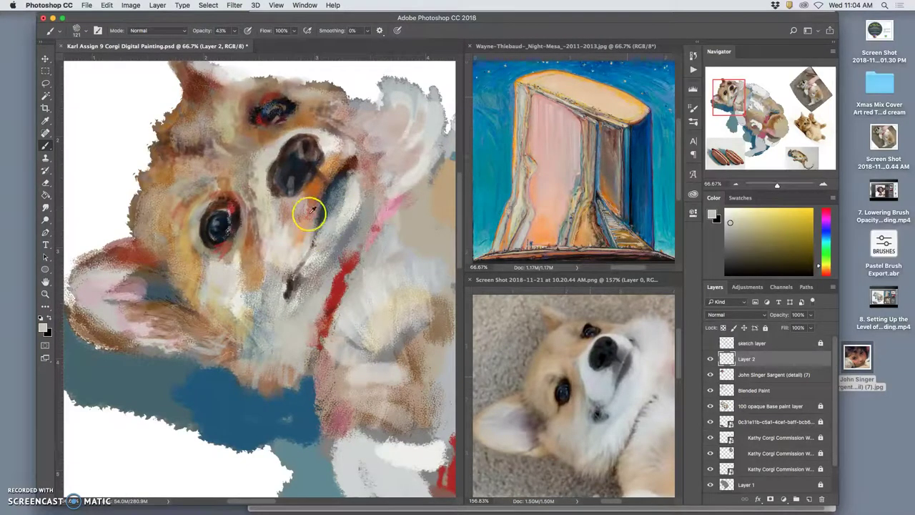
pyautogui.keyDown('alt'); pyautogui.click(287, 239); pyautogui.keyUp('alt')
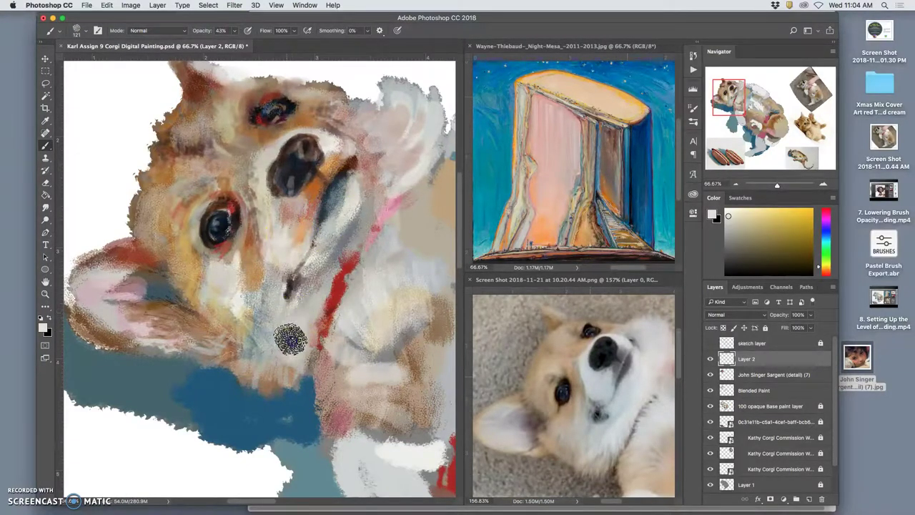
pyautogui.moveTo(290, 339)
pyautogui.mouseDown()
pyautogui.moveTo(311, 296)
pyautogui.moveTo(327, 335)
pyautogui.moveTo(328, 269)
pyautogui.moveTo(331, 299)
pyautogui.moveTo(323, 309)
pyautogui.moveTo(313, 303)
pyautogui.moveTo(300, 345)
pyautogui.moveTo(333, 313)
pyautogui.moveTo(342, 280)
pyautogui.moveTo(349, 287)
pyautogui.moveTo(351, 261)
pyautogui.moveTo(361, 269)
pyautogui.moveTo(372, 212)
pyautogui.moveTo(385, 214)
pyautogui.moveTo(380, 177)
pyautogui.moveTo(404, 163)
pyautogui.moveTo(402, 144)
pyautogui.moveTo(377, 154)
pyautogui.moveTo(390, 209)
pyautogui.moveTo(344, 249)
pyautogui.moveTo(342, 274)
pyautogui.moveTo(314, 306)
pyautogui.moveTo(312, 371)
pyautogui.moveTo(298, 402)
pyautogui.moveTo(275, 370)
pyautogui.moveTo(262, 314)
pyautogui.moveTo(185, 298)
pyautogui.moveTo(166, 285)
pyautogui.moveTo(131, 326)
pyautogui.moveTo(144, 343)
pyautogui.moveTo(119, 337)
pyautogui.moveTo(152, 336)
pyautogui.mouseUp()
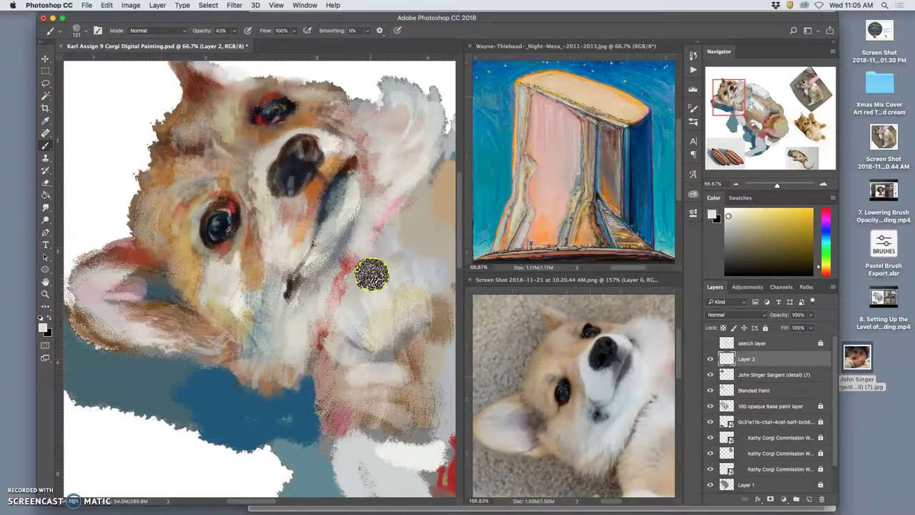
# Brush light grey onto the top of the corgi's foreleg and sampled orange onto the muzzle below the nose
pyautogui.press('super+minus')
pyautogui.press('super+minus')
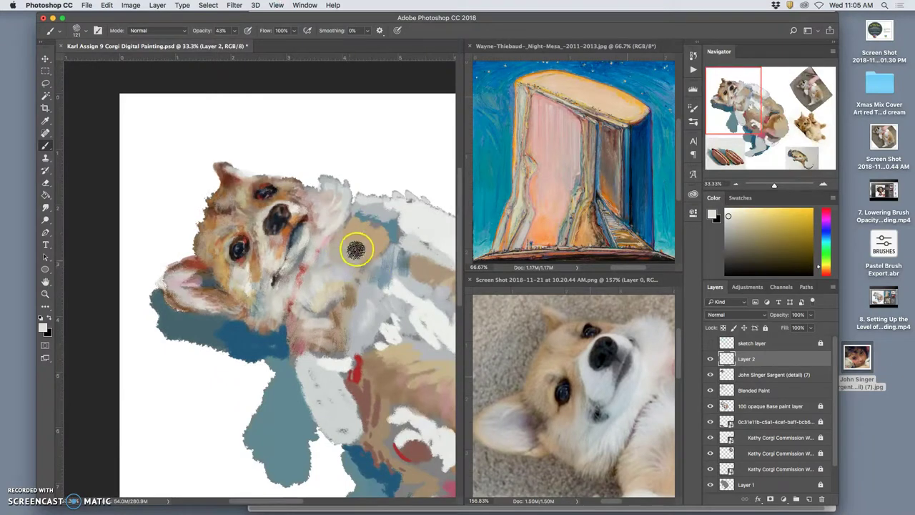
pyautogui.moveTo(350, 242); pyautogui.dragTo(322, 212)
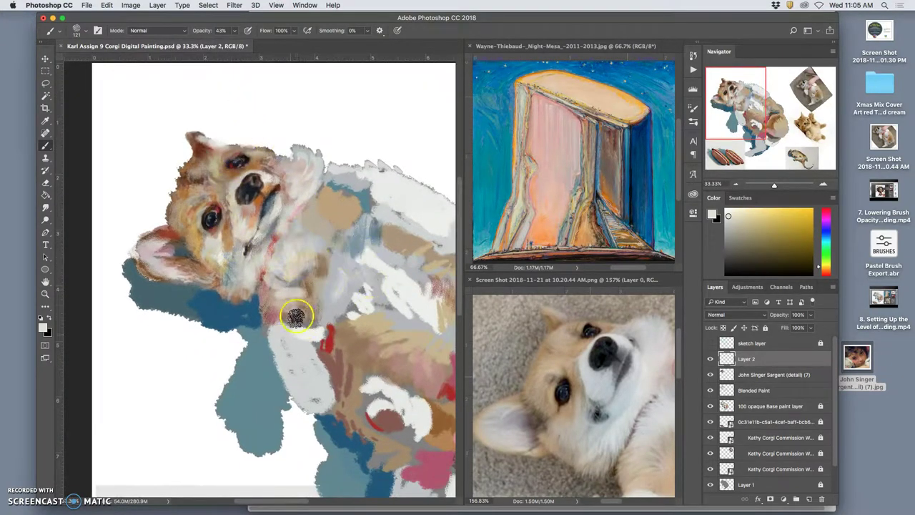
pyautogui.moveTo(297, 316)
pyautogui.mouseDown()
pyautogui.moveTo(303, 296)
pyautogui.moveTo(295, 329)
pyautogui.mouseUp()
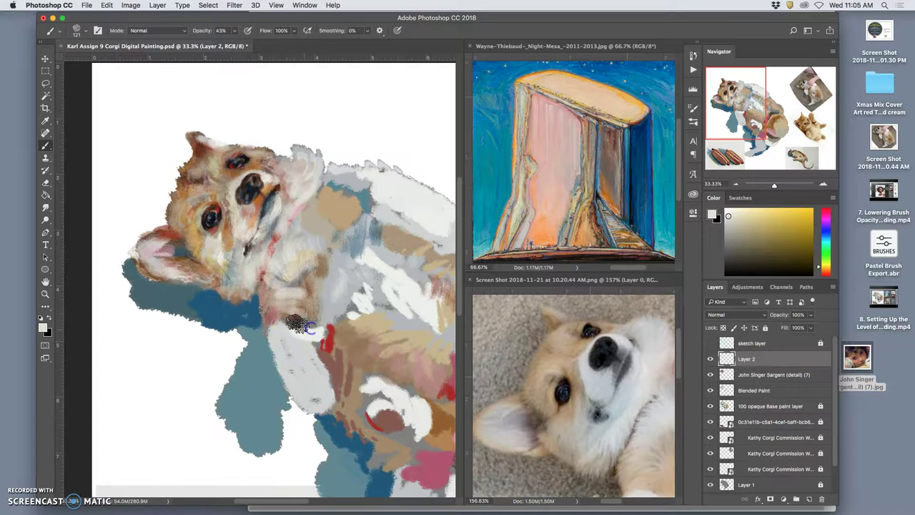
pyautogui.keyDown('alt'); pyautogui.click(257, 204); pyautogui.keyUp('alt')
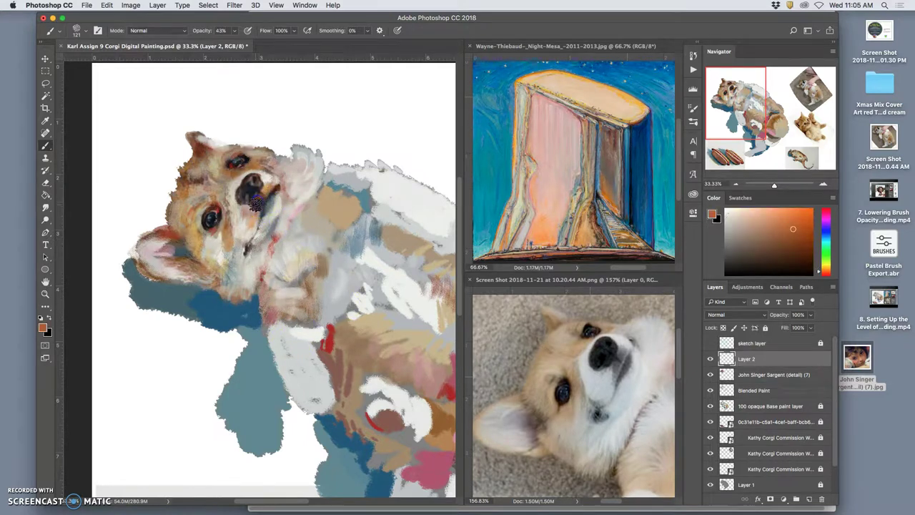
pyautogui.moveTo(251, 202); pyautogui.dragTo(248, 244)
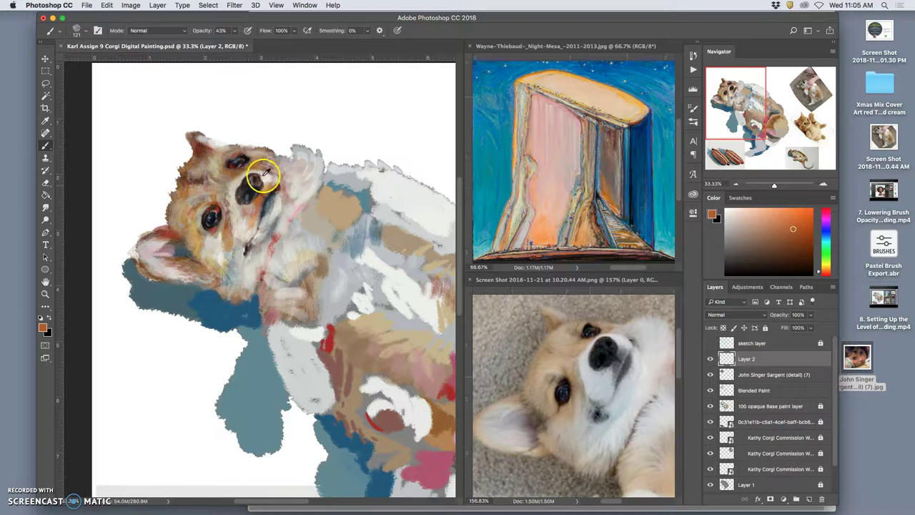
# Sample pink from the Thiebaud painting and near-black from the corgi, and touch up the nose and mouth area
pyautogui.keyDown('alt'); pyautogui.click(537, 136); pyautogui.keyUp('alt')
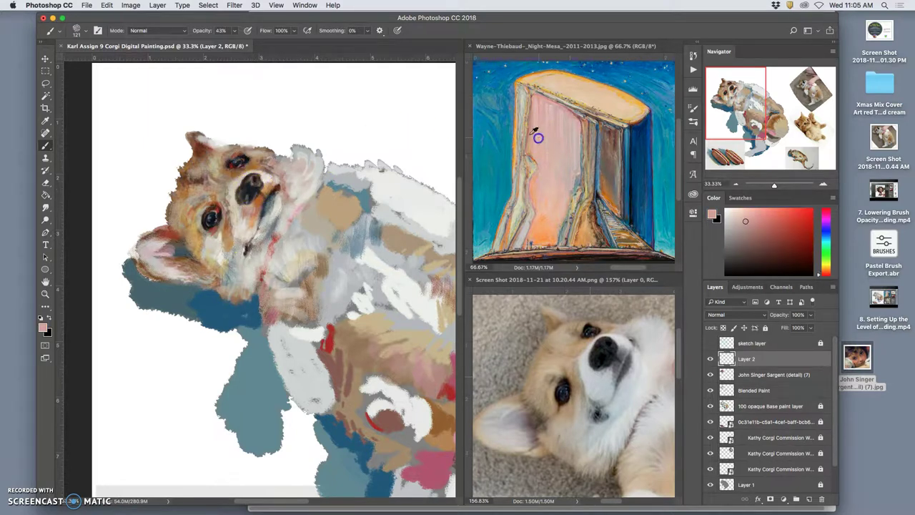
pyautogui.click(251, 184)
pyautogui.moveTo(248, 187)
pyautogui.mouseDown()
pyautogui.moveTo(241, 229)
pyautogui.moveTo(266, 183)
pyautogui.mouseUp()
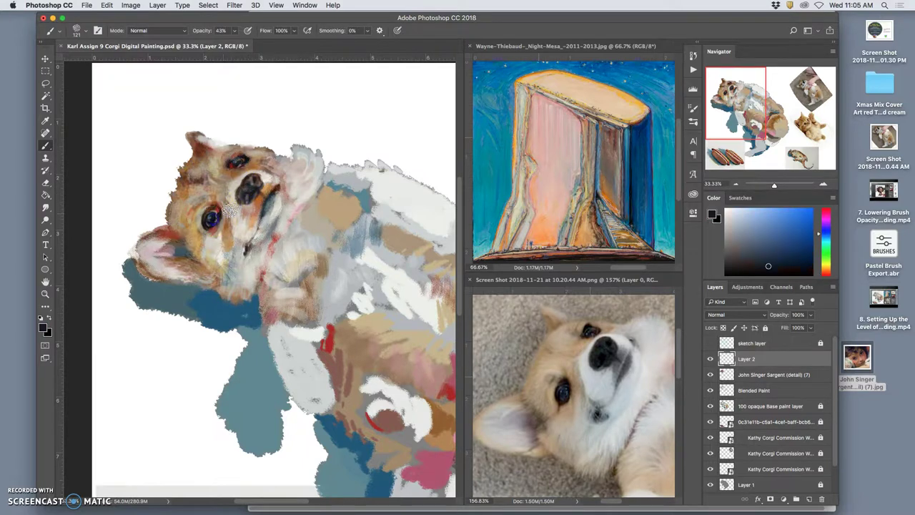
pyautogui.click(245, 194)
pyautogui.moveTo(263, 217); pyautogui.dragTo(245, 196)
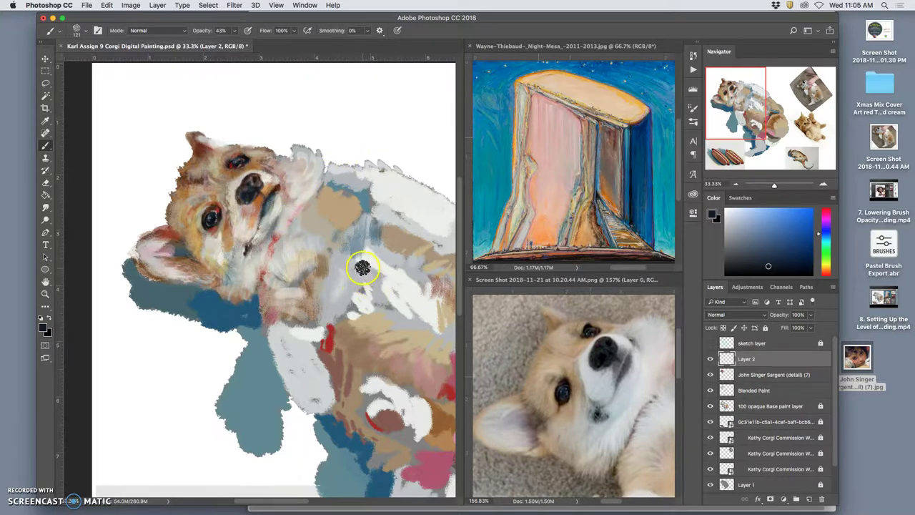
# Paint near-black shadow strokes over the red patch and the brown chest fur beside the foreleg
pyautogui.moveTo(362, 267)
pyautogui.mouseDown()
pyautogui.moveTo(390, 279)
pyautogui.moveTo(359, 286)
pyautogui.moveTo(335, 325)
pyautogui.moveTo(343, 341)
pyautogui.moveTo(327, 339)
pyautogui.moveTo(324, 364)
pyautogui.moveTo(317, 345)
pyautogui.moveTo(325, 357)
pyautogui.moveTo(328, 336)
pyautogui.mouseUp()
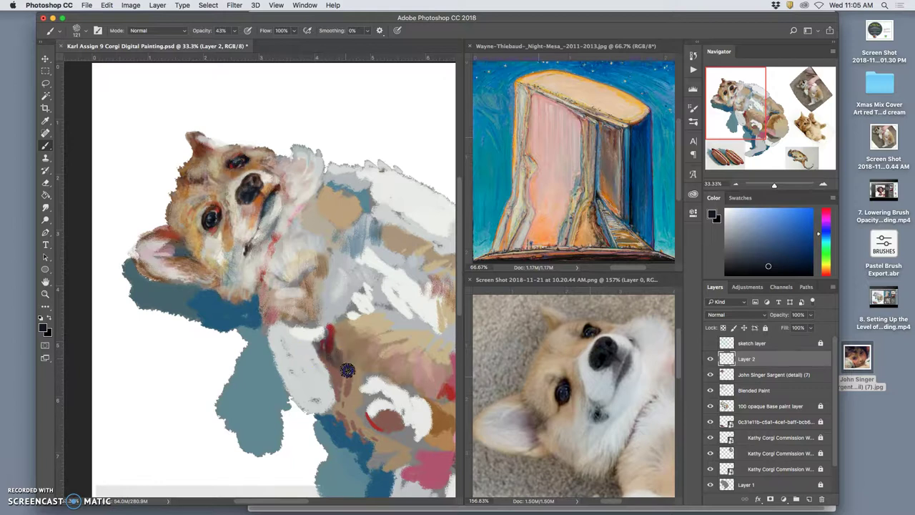
pyautogui.moveTo(364, 368); pyautogui.dragTo(369, 342)
pyautogui.moveTo(367, 321)
pyautogui.mouseDown()
pyautogui.moveTo(341, 294)
pyautogui.moveTo(318, 226)
pyautogui.mouseUp()
pyautogui.moveTo(346, 270)
pyautogui.mouseDown()
pyautogui.moveTo(319, 276)
pyautogui.moveTo(289, 303)
pyautogui.mouseUp()
# Rework the shadow shape beside the foreleg with sampled white, teal and dark blue strokes
pyautogui.keyDown('alt'); pyautogui.click(230, 306); pyautogui.keyUp('alt')
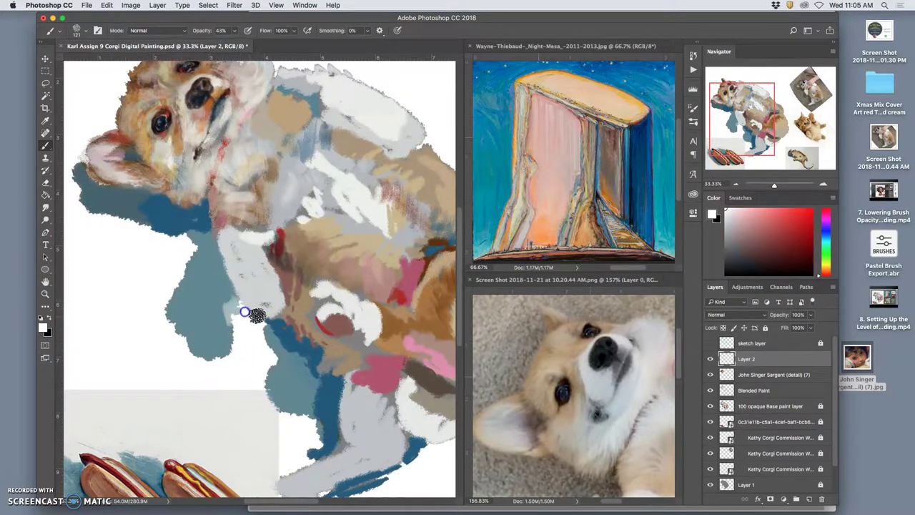
pyautogui.keyDown('alt'); pyautogui.click(221, 290); pyautogui.keyUp('alt')
pyautogui.moveTo(233, 307); pyautogui.dragTo(234, 344)
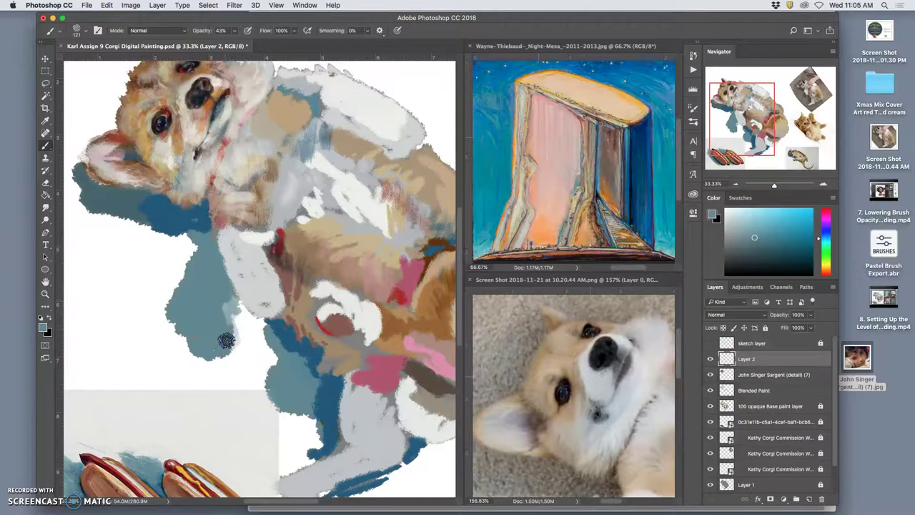
pyautogui.keyDown('alt'); pyautogui.click(205, 223); pyautogui.keyUp('alt')
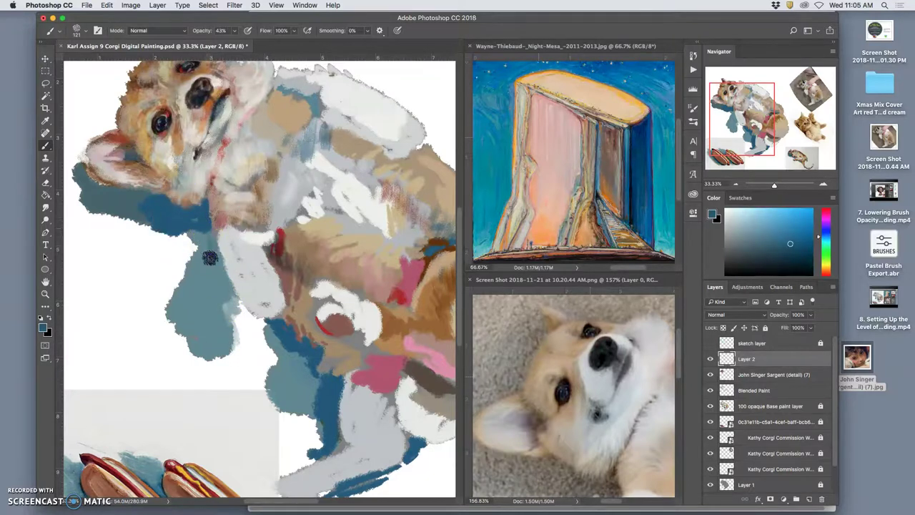
pyautogui.keyDown('alt'); pyautogui.click(217, 283); pyautogui.keyUp('alt')
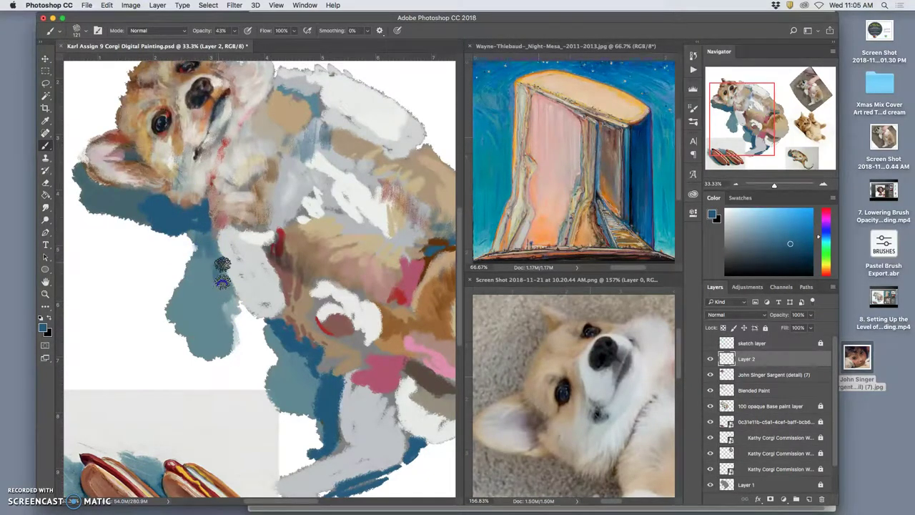
pyautogui.click(147, 204)
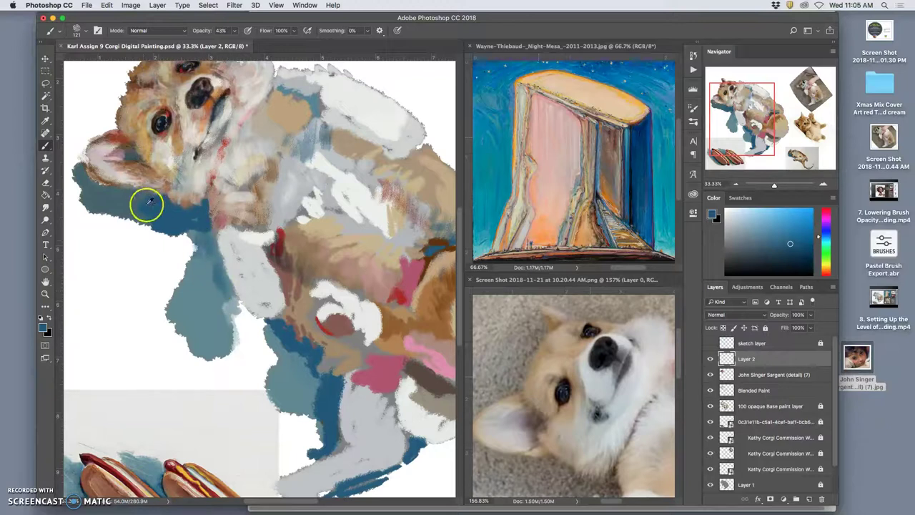
# Sample dark grey from the corgi and brush it along the lower edge of the blue shadow beneath the head
pyautogui.keyDown('alt'); pyautogui.click(233, 204); pyautogui.keyUp('alt')
pyautogui.keyDown('alt'); pyautogui.click(154, 118); pyautogui.keyUp('alt')
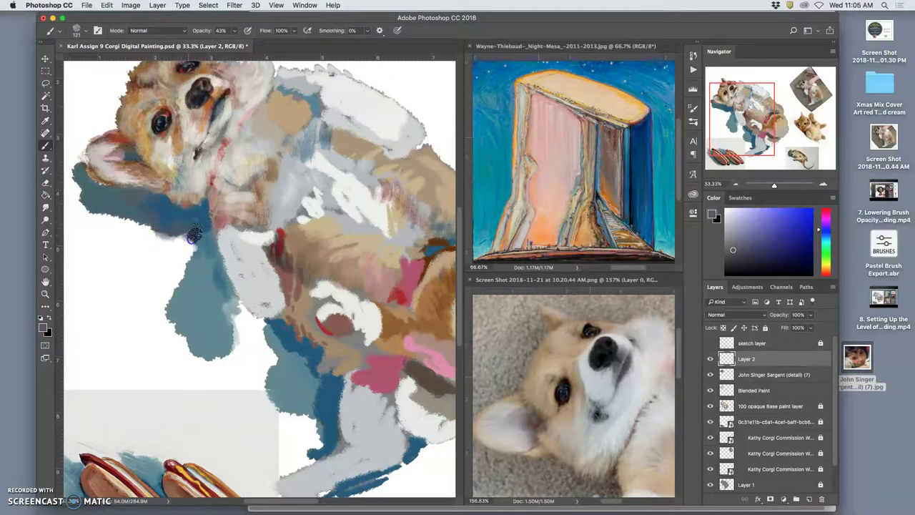
pyautogui.moveTo(206, 227)
pyautogui.mouseDown()
pyautogui.moveTo(206, 247)
pyautogui.moveTo(210, 221)
pyautogui.moveTo(202, 237)
pyautogui.moveTo(171, 223)
pyautogui.mouseUp()
# Paint the corgi's lower ear with sampled greyish pink, red-brown and off-white strokes
pyautogui.keyDown('alt'); pyautogui.click(201, 97); pyautogui.keyUp('alt')
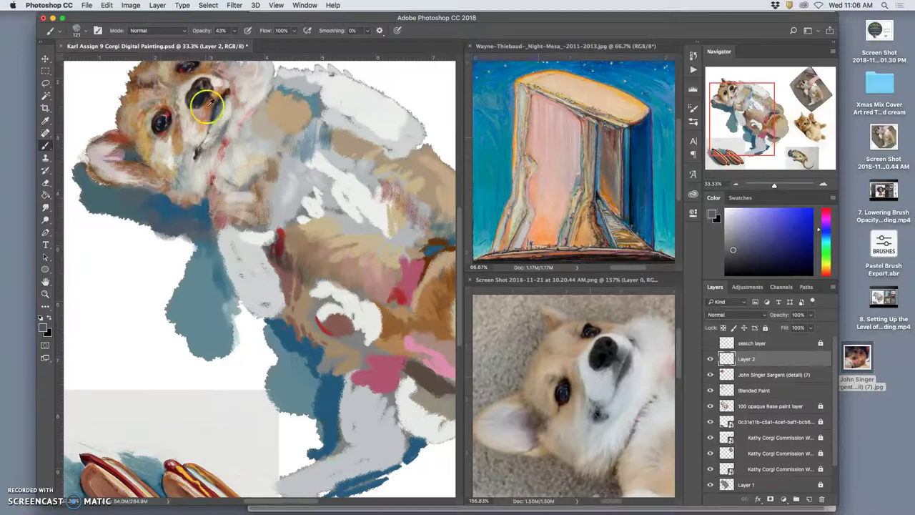
pyautogui.keyDown('alt'); pyautogui.click(84, 155); pyautogui.keyUp('alt')
pyautogui.keyDown('alt'); pyautogui.click(120, 141); pyautogui.keyUp('alt')
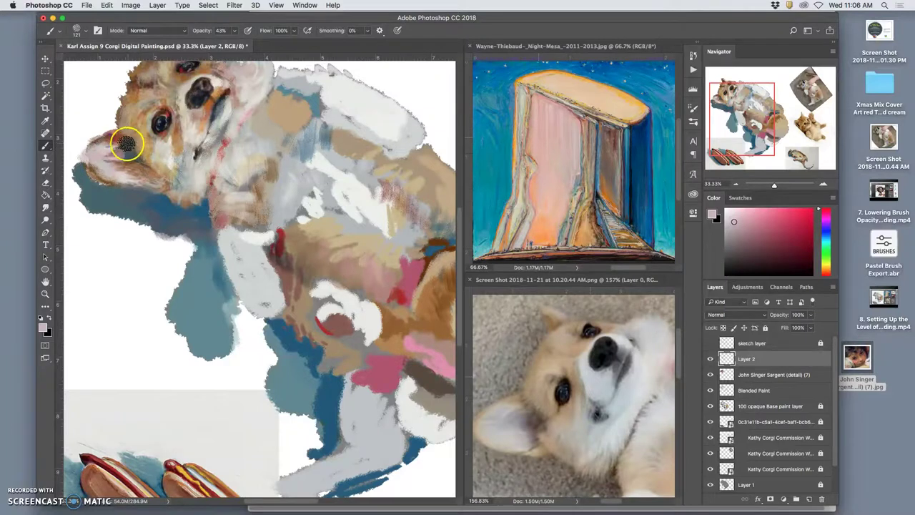
pyautogui.moveTo(91, 153); pyautogui.dragTo(114, 145)
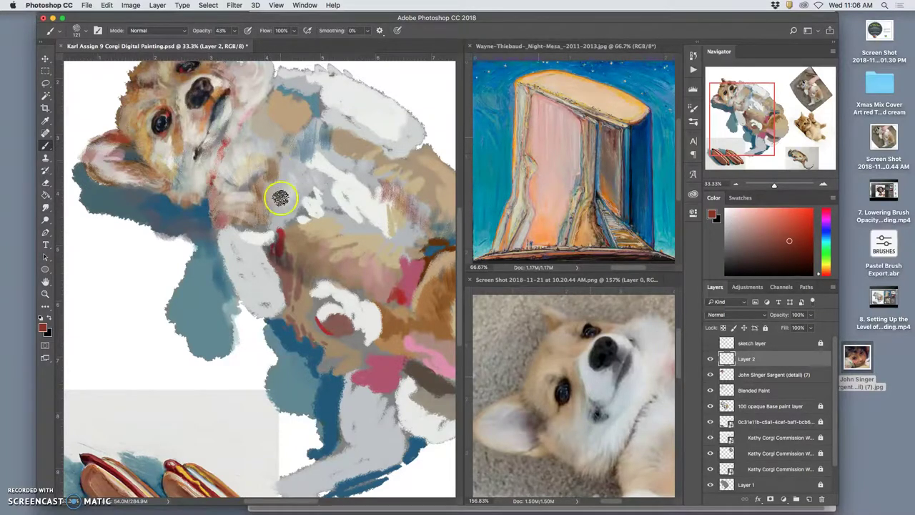
pyautogui.keyDown('alt'); pyautogui.click(216, 80); pyautogui.keyUp('alt')
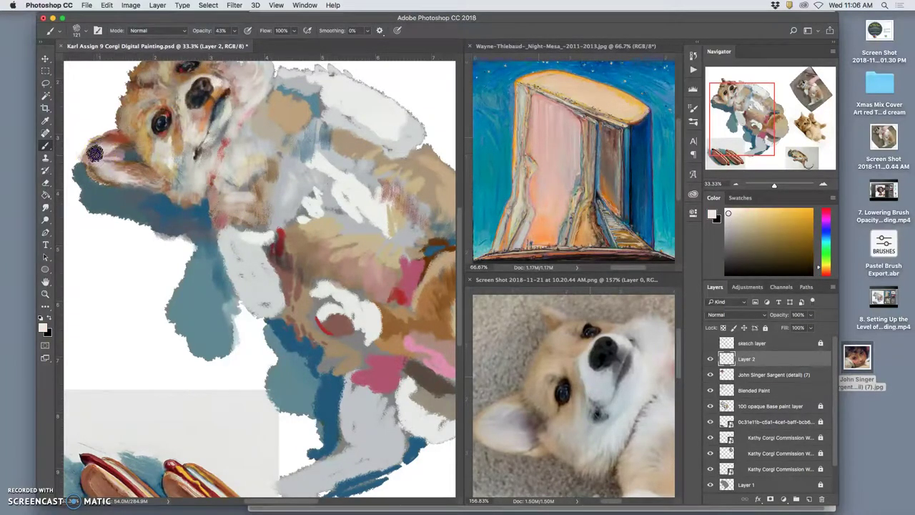
pyautogui.moveTo(100, 154); pyautogui.dragTo(126, 145)
# Sample tan from the shoulder, raise the brush opacity to 73%, and paint over the pink patch by the hind leg
pyautogui.press('super+minus')
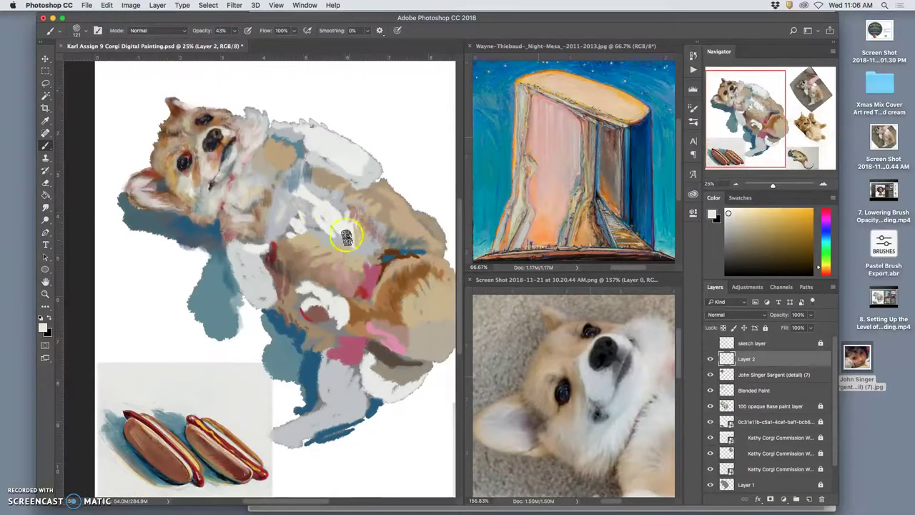
pyautogui.moveTo(373, 230); pyautogui.dragTo(343, 204)
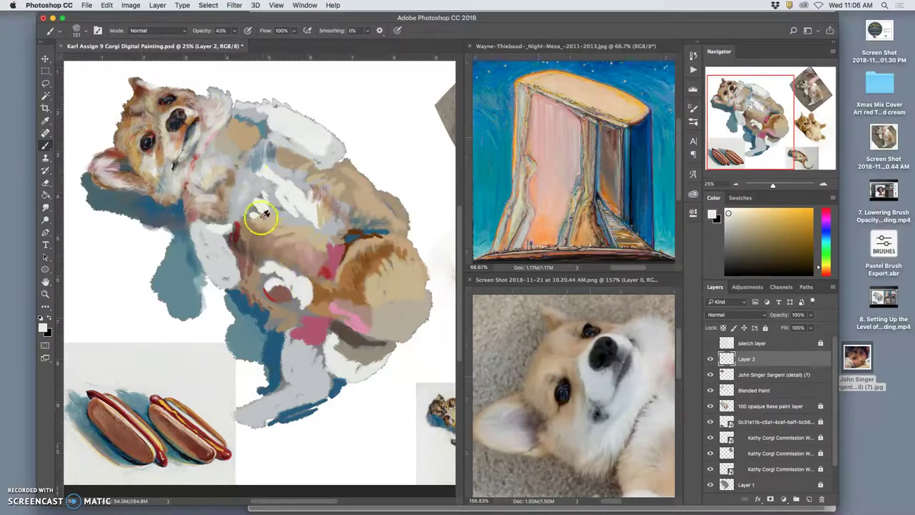
pyautogui.click(593, 281)
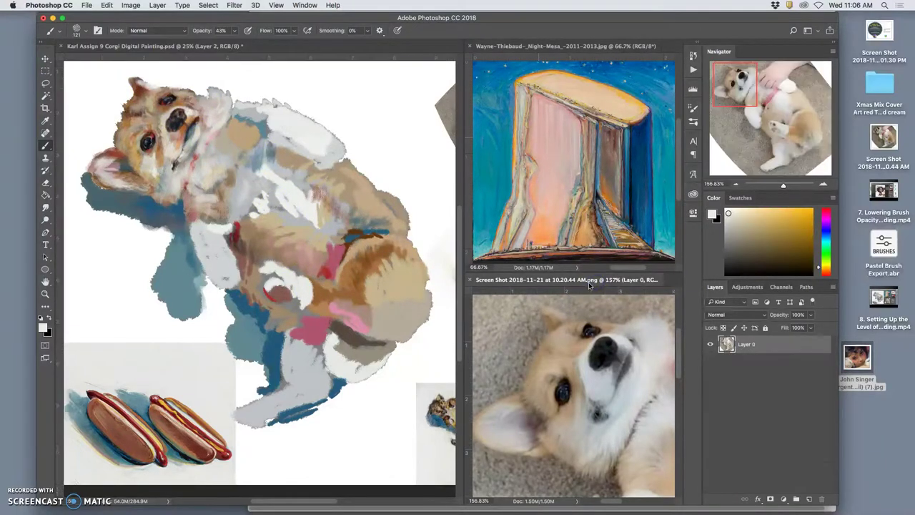
pyautogui.press('super+minus')
pyautogui.press('super+minus')
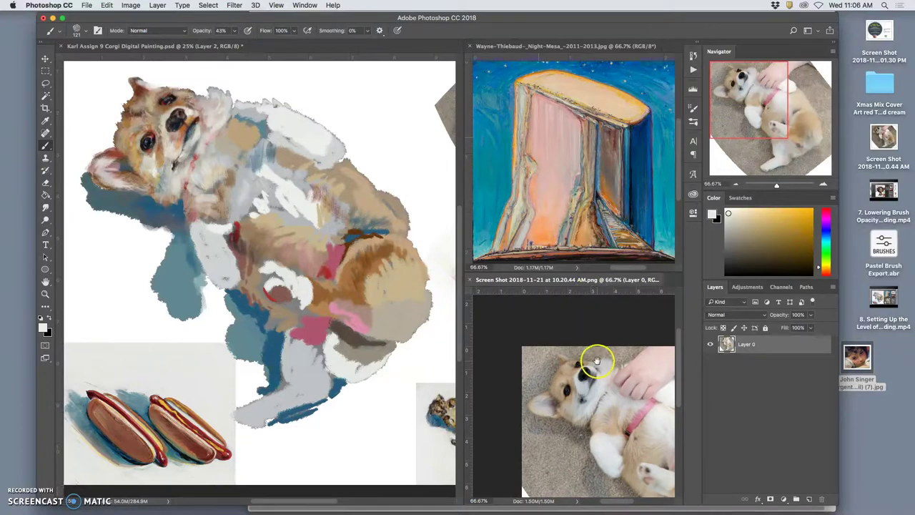
pyautogui.moveTo(548, 319); pyautogui.dragTo(525, 304)
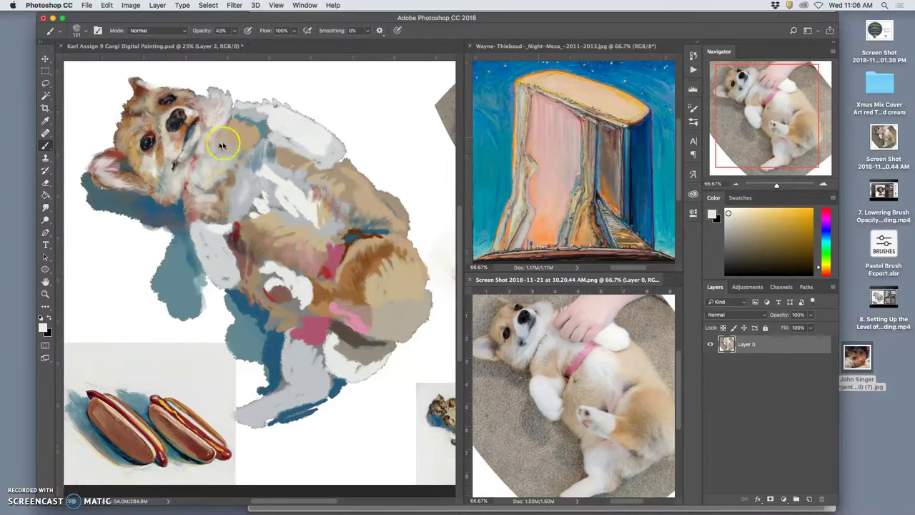
pyautogui.keyDown('alt'); pyautogui.click(240, 131); pyautogui.keyUp('alt')
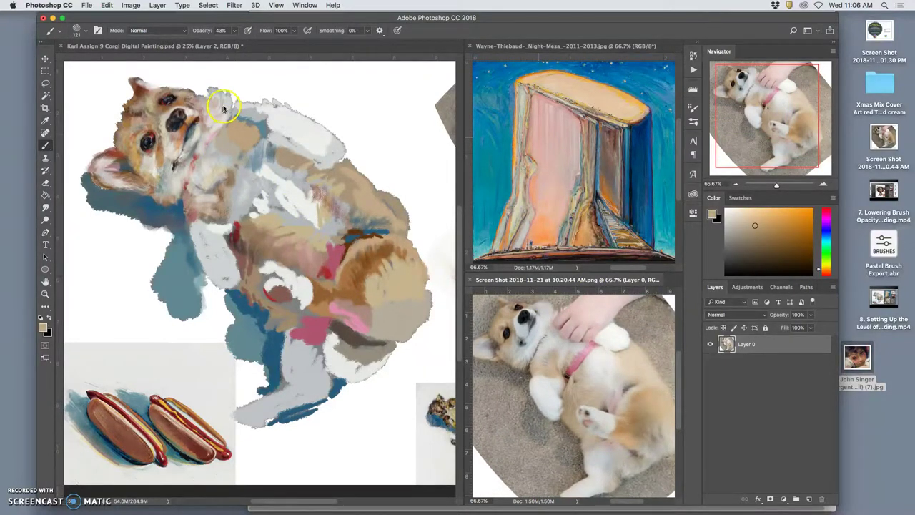
pyautogui.click(223, 109)
pyautogui.moveTo(296, 271); pyautogui.dragTo(301, 319)
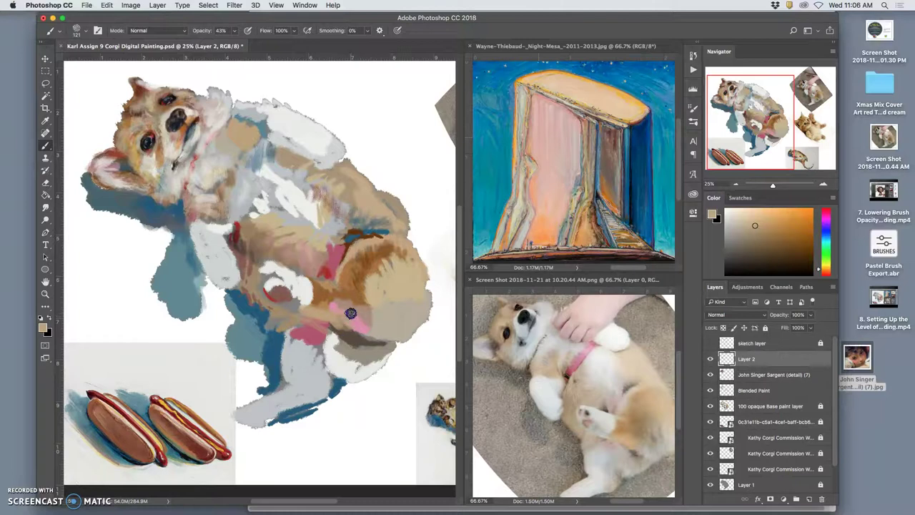
pyautogui.click(237, 33)
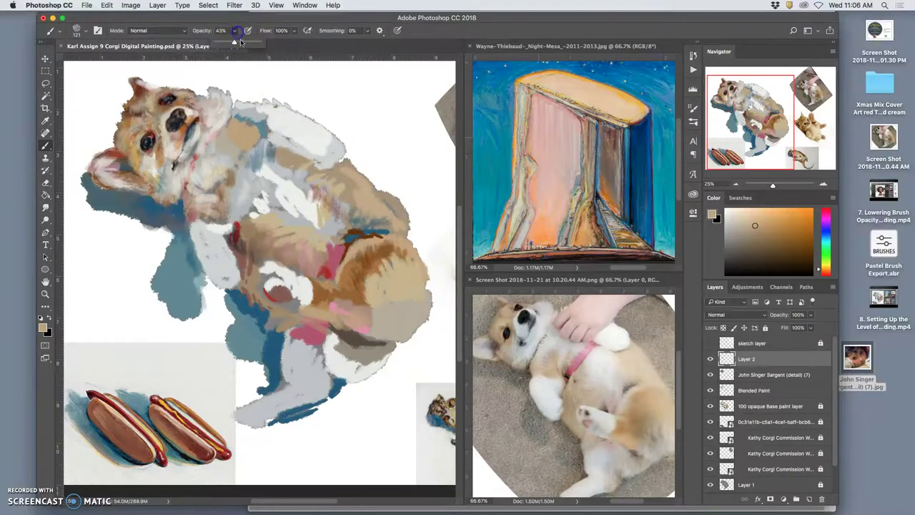
pyautogui.moveTo(343, 327); pyautogui.dragTo(336, 319)
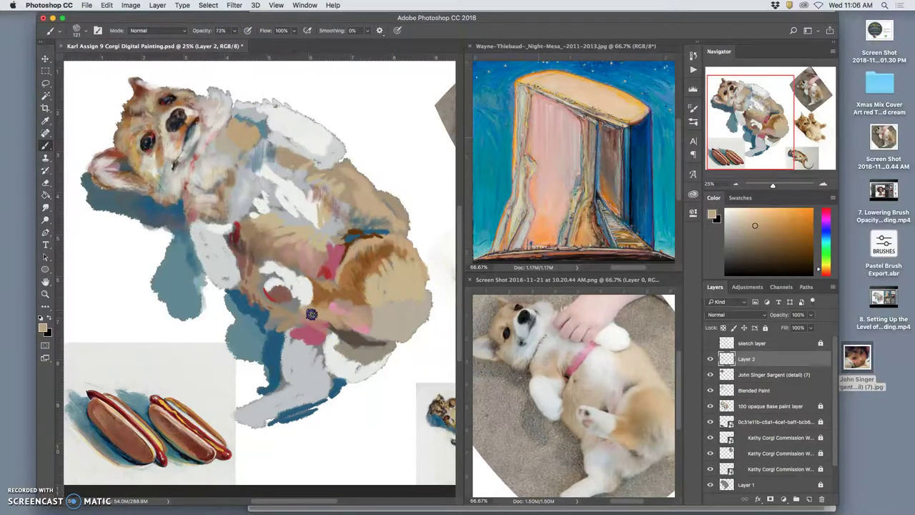
# Brush sampled white and pink onto the raised hind paw and pink over the red patch on the lower belly
pyautogui.keyDown('alt'); pyautogui.click(291, 299); pyautogui.keyUp('alt')
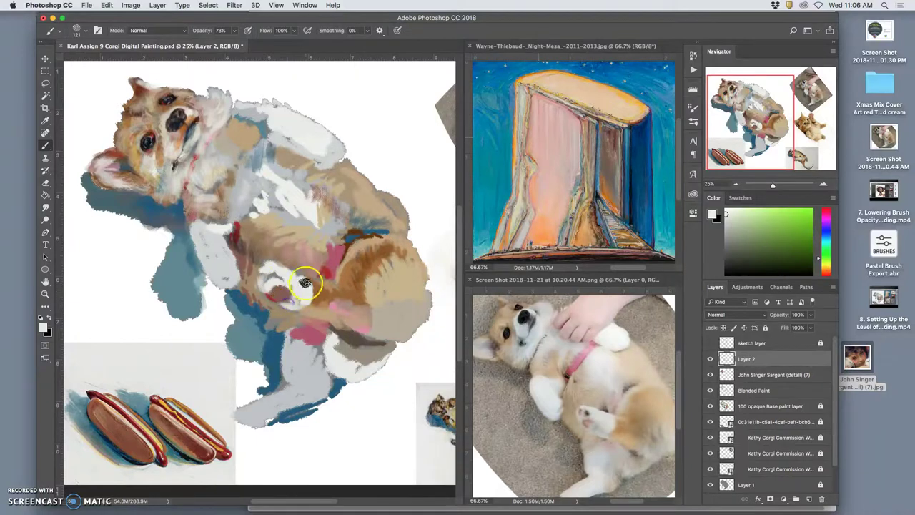
pyautogui.keyDown('alt'); pyautogui.click(342, 309); pyautogui.keyUp('alt')
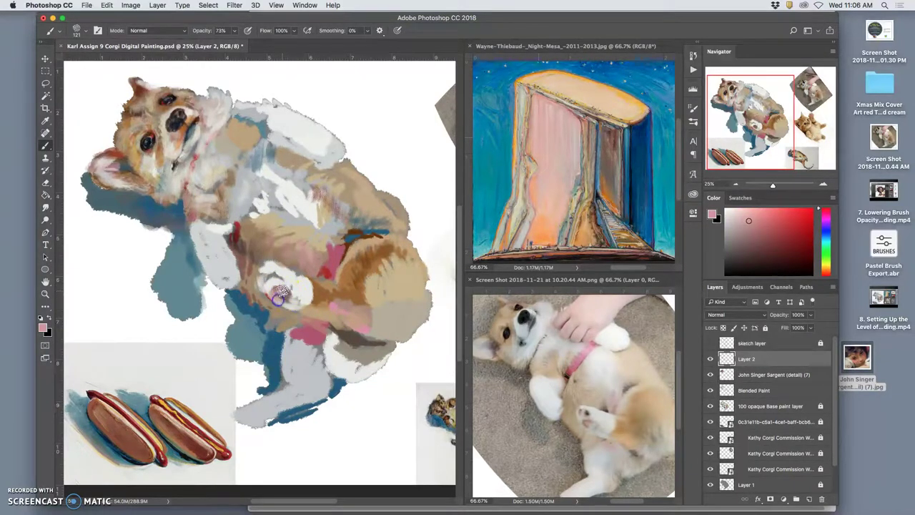
pyautogui.moveTo(318, 270)
pyautogui.mouseDown()
pyautogui.moveTo(409, 254)
pyautogui.moveTo(381, 316)
pyautogui.moveTo(363, 287)
pyautogui.moveTo(328, 269)
pyautogui.mouseUp()
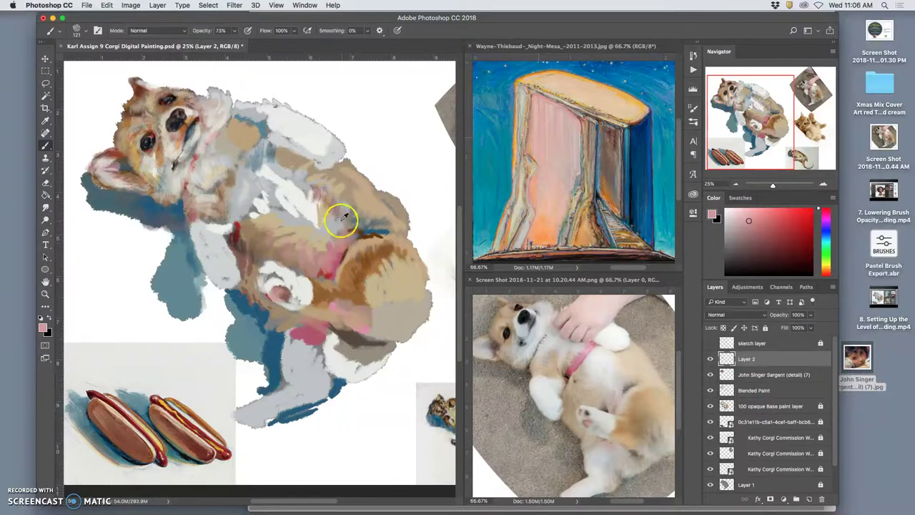
# Blend the lower belly with taupe and white sampled from the corgi and greys sampled from the Thiebaud painting
pyautogui.keyDown('alt'); pyautogui.click(336, 207); pyautogui.keyUp('alt')
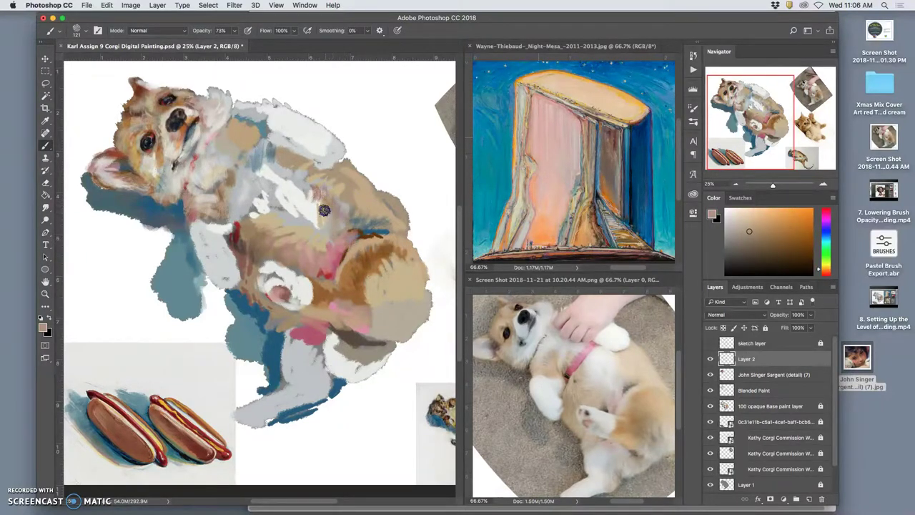
pyautogui.keyDown('alt'); pyautogui.click(309, 207); pyautogui.keyUp('alt')
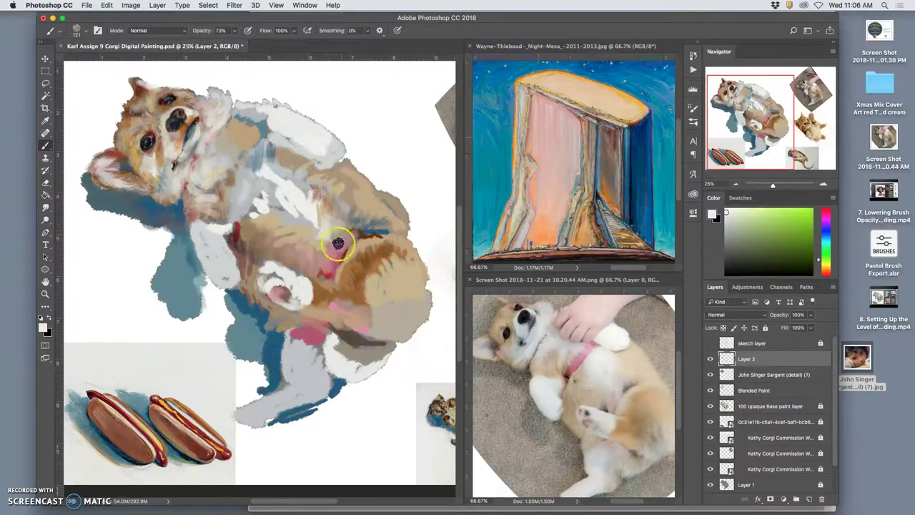
pyautogui.moveTo(338, 244); pyautogui.dragTo(309, 230)
pyautogui.keyDown('alt'); pyautogui.click(514, 126); pyautogui.keyUp('alt')
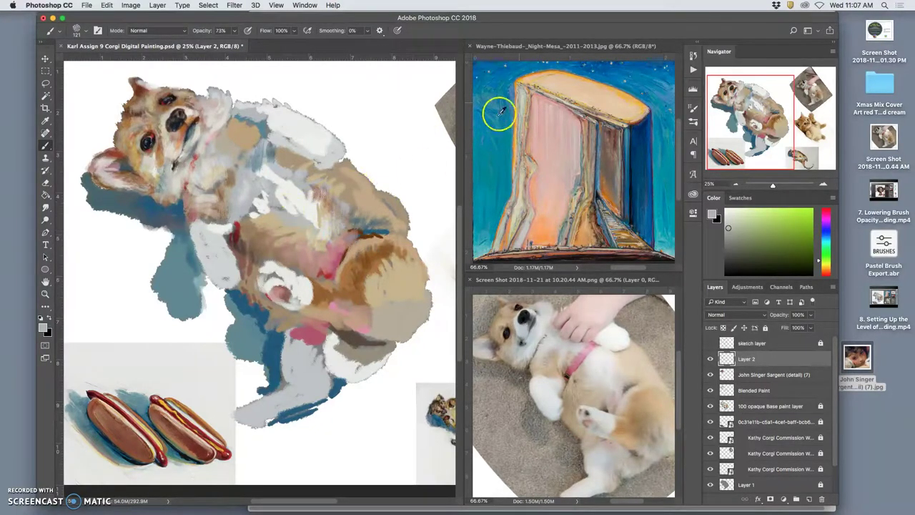
pyautogui.keyDown('alt'); pyautogui.click(524, 102); pyautogui.keyUp('alt')
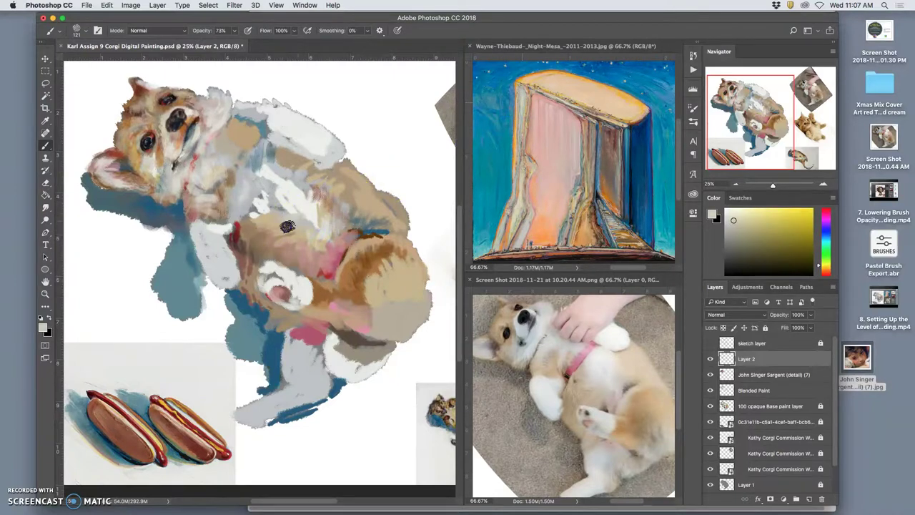
pyautogui.moveTo(575, 185); pyautogui.dragTo(584, 193)
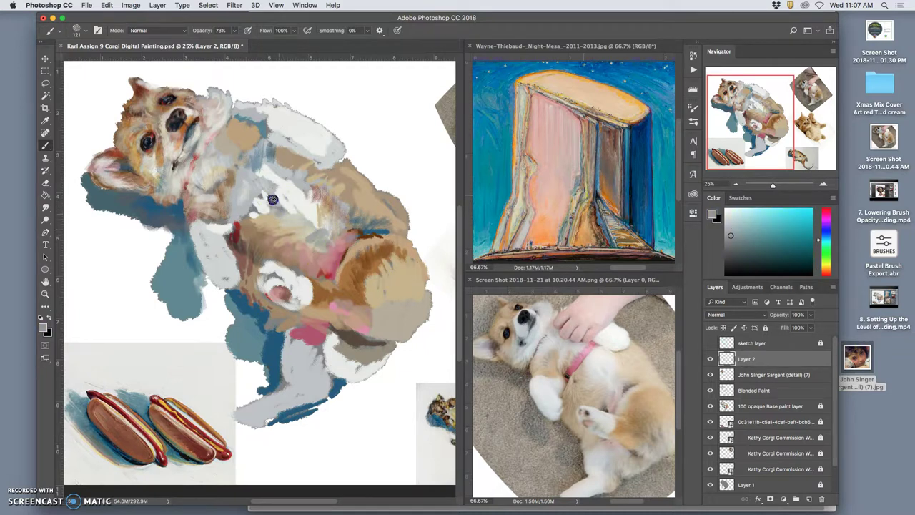
# Brush sampled white fur strokes over the chest and the tan shoulder patch
pyautogui.keyDown('alt'); pyautogui.click(266, 181); pyautogui.keyUp('alt')
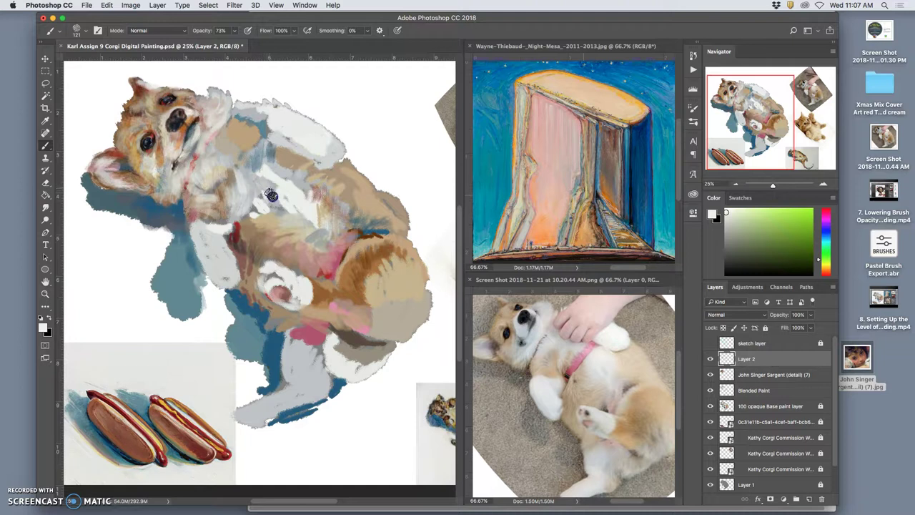
pyautogui.click(264, 161)
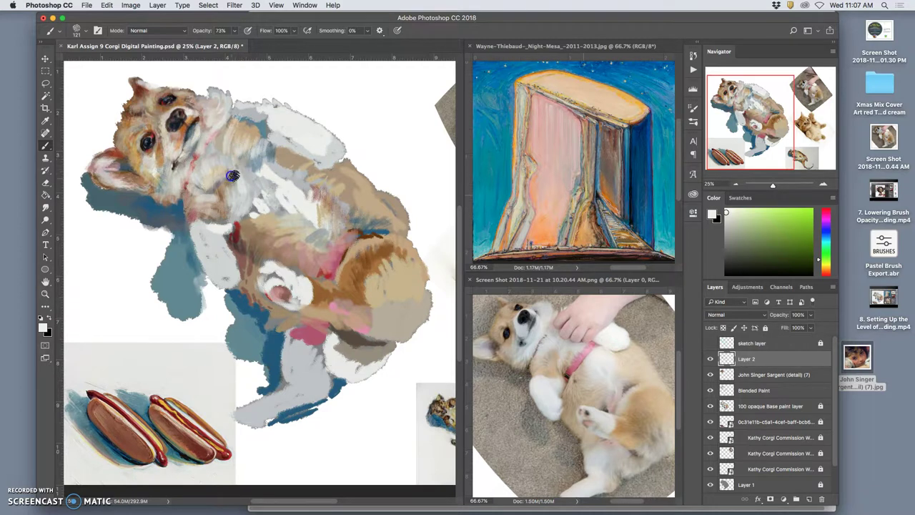
pyautogui.moveTo(218, 263)
pyautogui.mouseDown()
pyautogui.moveTo(226, 237)
pyautogui.moveTo(266, 241)
pyautogui.moveTo(355, 276)
pyautogui.moveTo(225, 222)
pyautogui.mouseUp()
# Sample brown, grey and white from the corgi and rework the fur at the elbow and along the nearer foreleg
pyautogui.keyDown('alt'); pyautogui.click(351, 274); pyautogui.keyUp('alt')
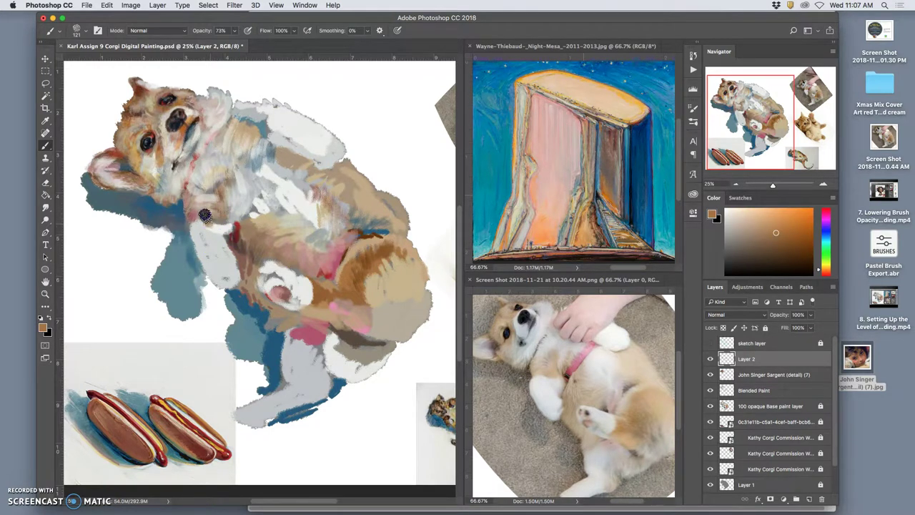
pyautogui.click(223, 221)
pyautogui.click(247, 231)
pyautogui.keyDown('alt'); pyautogui.click(286, 195); pyautogui.keyUp('alt')
pyautogui.moveTo(251, 226); pyautogui.dragTo(209, 233)
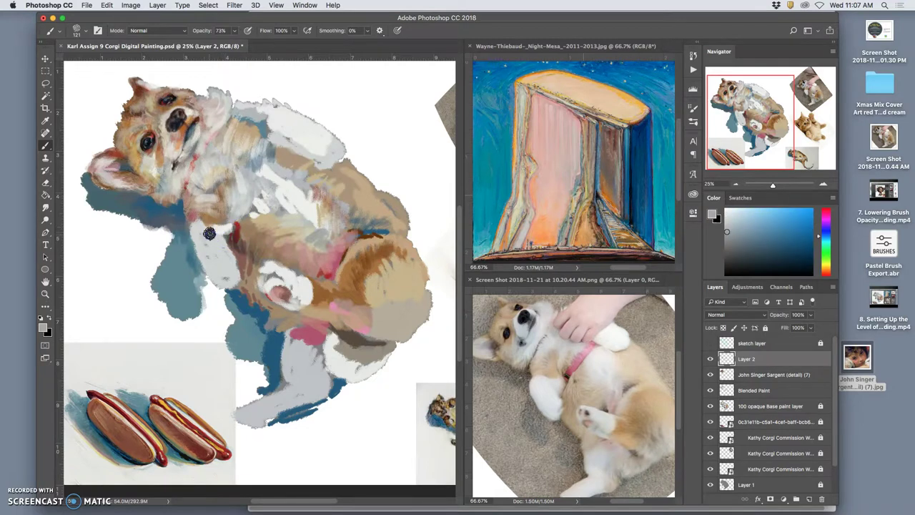
pyautogui.keyDown('alt'); pyautogui.click(203, 221); pyautogui.keyUp('alt')
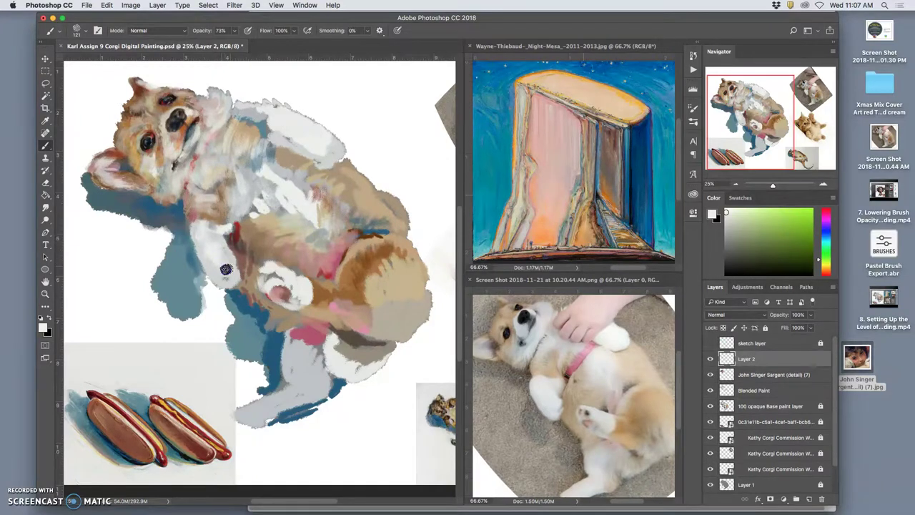
# Soften the blue area between the shoulder and upper chest with sampled light grey, blue-grey and beige strokes
pyautogui.keyDown('alt'); pyautogui.click(295, 181); pyautogui.keyUp('alt')
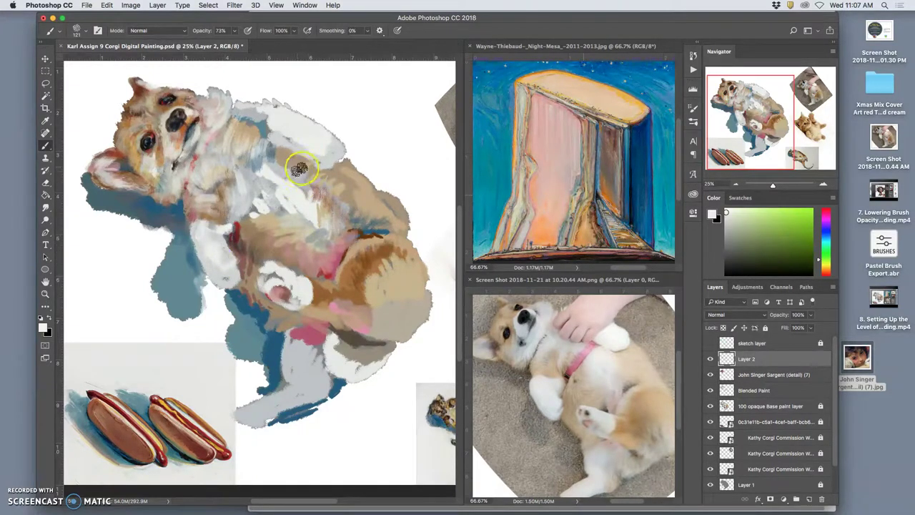
pyautogui.keyDown('alt'); pyautogui.click(274, 178); pyautogui.keyUp('alt')
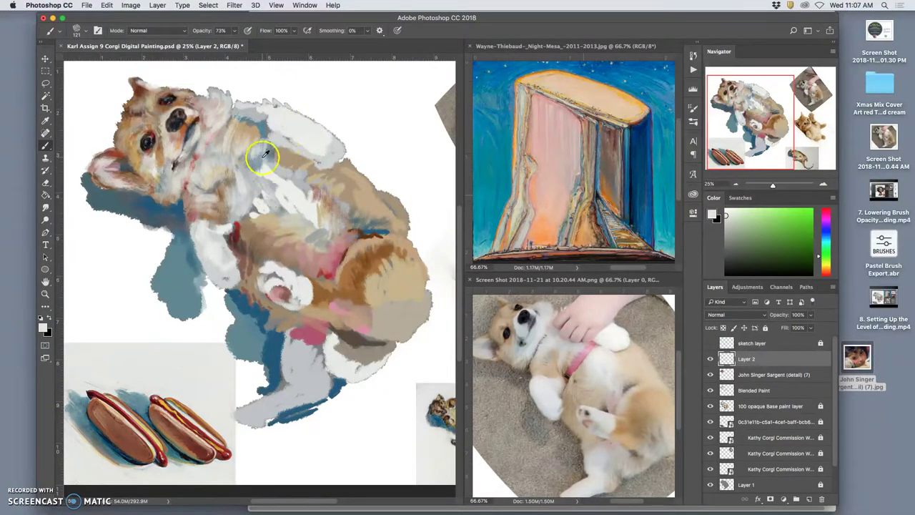
pyautogui.keyDown('alt'); pyautogui.click(266, 158); pyautogui.keyUp('alt')
pyautogui.moveTo(263, 168)
pyautogui.mouseDown()
pyautogui.moveTo(281, 144)
pyautogui.moveTo(297, 156)
pyautogui.moveTo(292, 221)
pyautogui.moveTo(301, 231)
pyautogui.moveTo(301, 209)
pyautogui.moveTo(318, 188)
pyautogui.moveTo(305, 193)
pyautogui.moveTo(321, 187)
pyautogui.moveTo(311, 191)
pyautogui.moveTo(299, 162)
pyautogui.moveTo(262, 139)
pyautogui.moveTo(269, 120)
pyautogui.moveTo(244, 117)
pyautogui.mouseUp()
pyautogui.keyDown('alt'); pyautogui.click(245, 130); pyautogui.keyUp('alt')
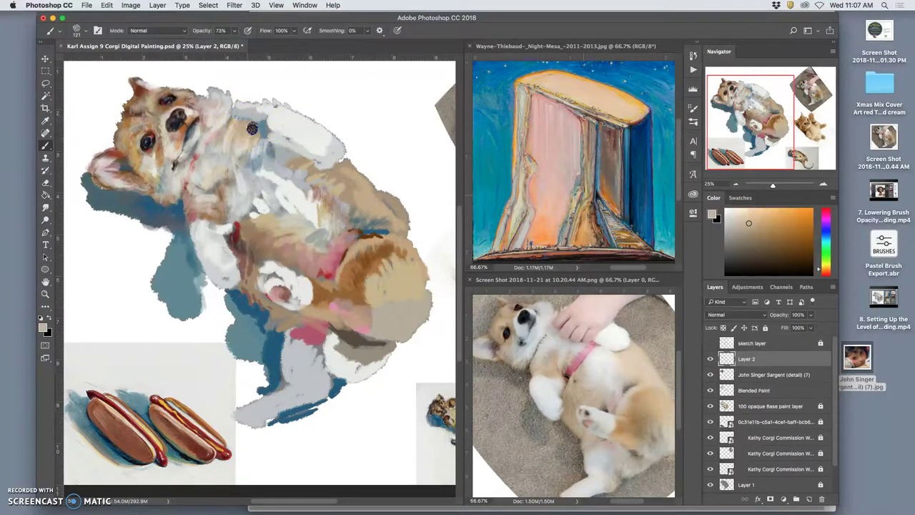
pyautogui.moveTo(262, 141)
pyautogui.mouseDown()
pyautogui.moveTo(263, 122)
pyautogui.moveTo(266, 136)
pyautogui.mouseUp()
# Paint sampled brown and tan fur strokes on the shoulder patch and brown along the lower edge of the far white foreleg
pyautogui.keyDown('alt'); pyautogui.click(370, 265); pyautogui.keyUp('alt')
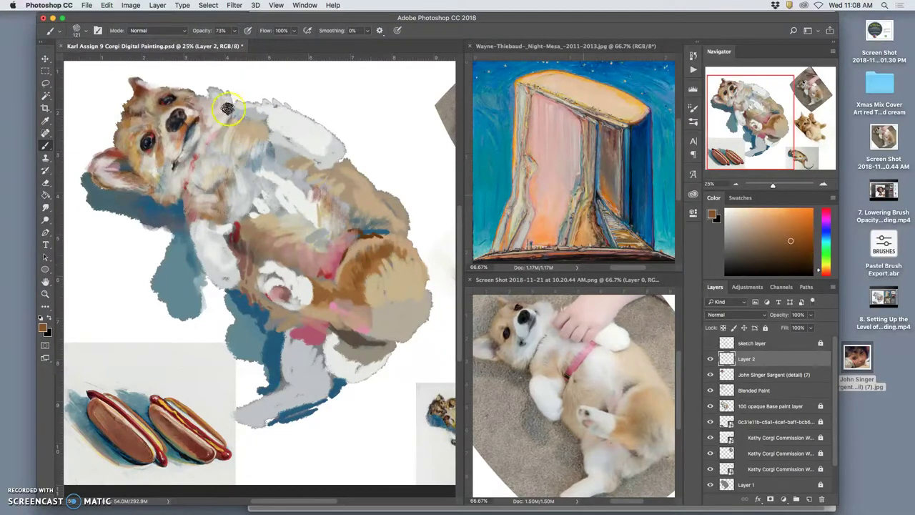
pyautogui.moveTo(233, 109); pyautogui.dragTo(239, 122)
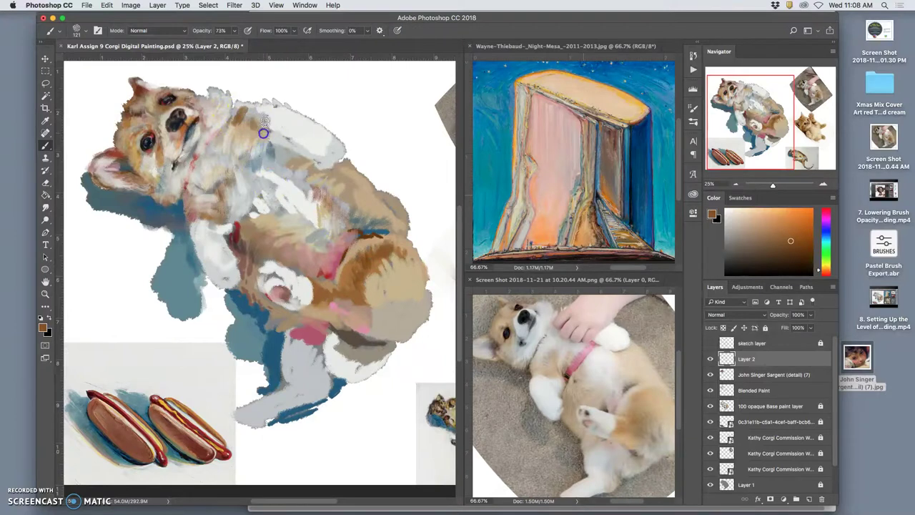
pyautogui.keyDown('alt'); pyautogui.click(256, 137); pyautogui.keyUp('alt')
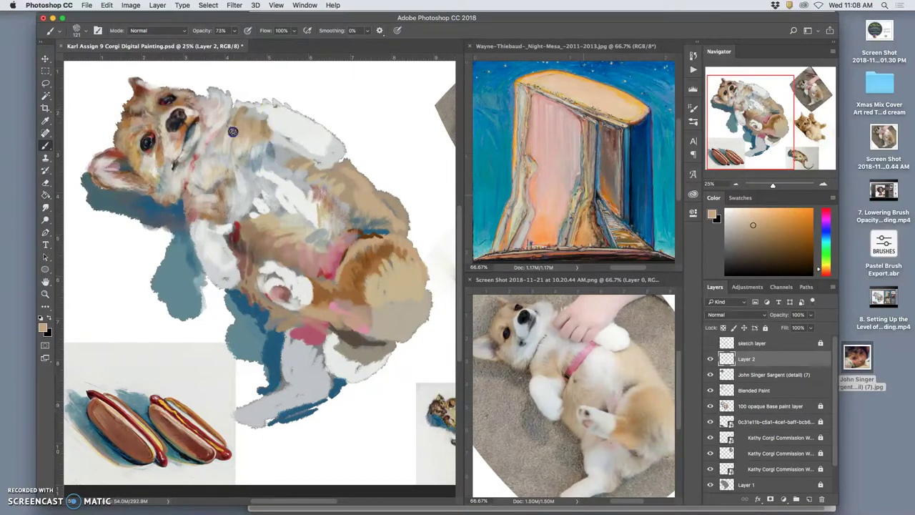
pyautogui.moveTo(227, 122); pyautogui.dragTo(223, 132)
pyautogui.keyDown('alt'); pyautogui.click(354, 274); pyautogui.keyUp('alt')
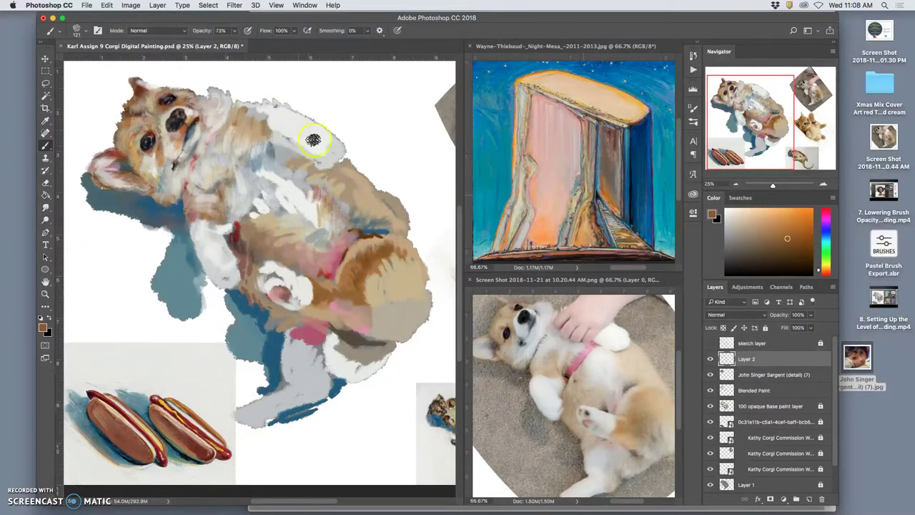
pyautogui.moveTo(292, 148)
pyautogui.mouseDown()
pyautogui.moveTo(326, 174)
pyautogui.moveTo(317, 167)
pyautogui.moveTo(335, 166)
pyautogui.moveTo(310, 166)
pyautogui.moveTo(335, 165)
pyautogui.mouseUp()
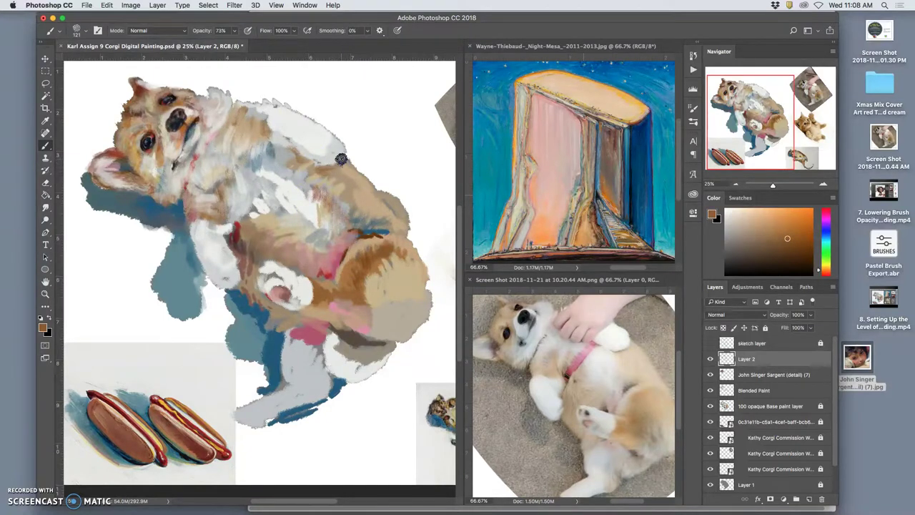
# Sample dark brown from the fur and paint shadow strokes along the crease between the belly and the raised thigh
pyautogui.keyDown('alt'); pyautogui.click(363, 232); pyautogui.keyUp('alt')
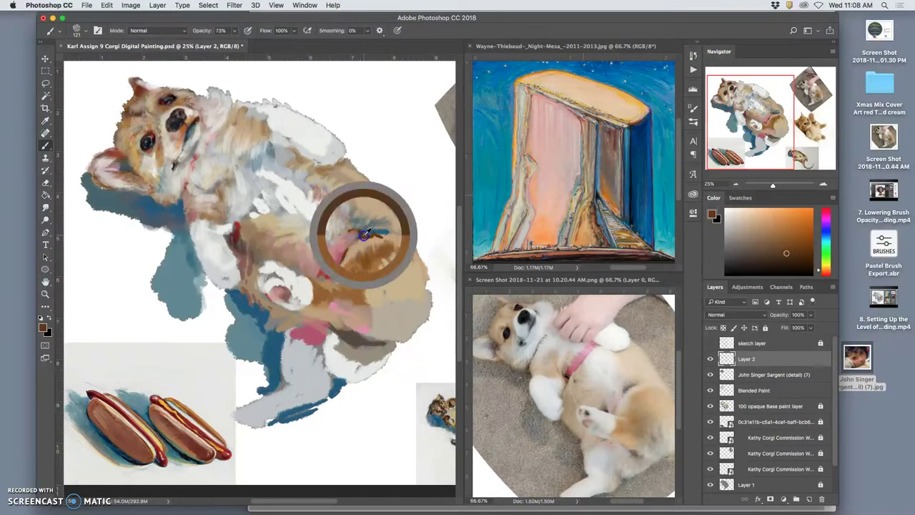
pyautogui.click(381, 236)
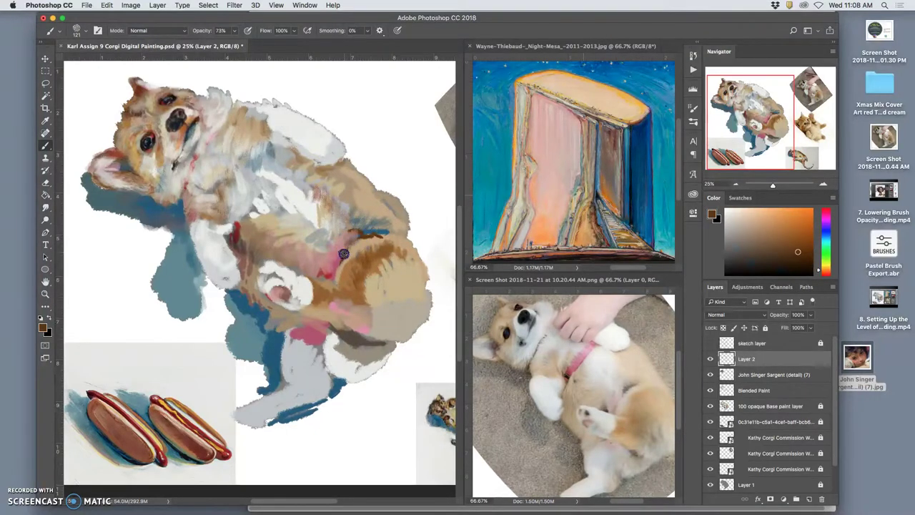
pyautogui.click(354, 242)
pyautogui.click(380, 233)
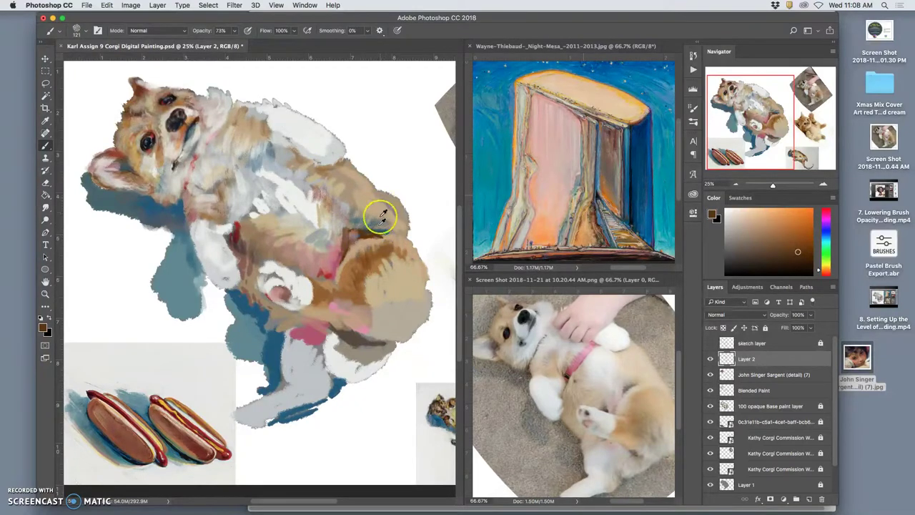
# Blend the belly fur beside the nearer foreleg with soft strokes in colours sampled from the belly and chest
pyautogui.keyDown('alt'); pyautogui.click(292, 228); pyautogui.keyUp('alt')
pyautogui.moveTo(285, 231)
pyautogui.mouseDown()
pyautogui.moveTo(242, 212)
pyautogui.moveTo(257, 215)
pyautogui.moveTo(258, 202)
pyautogui.moveTo(250, 204)
pyautogui.moveTo(268, 192)
pyautogui.moveTo(250, 229)
pyautogui.moveTo(263, 206)
pyautogui.moveTo(281, 249)
pyautogui.moveTo(306, 208)
pyautogui.moveTo(289, 253)
pyautogui.moveTo(339, 262)
pyautogui.moveTo(287, 256)
pyautogui.moveTo(243, 205)
pyautogui.moveTo(250, 221)
pyautogui.moveTo(241, 210)
pyautogui.moveTo(238, 226)
pyautogui.moveTo(244, 200)
pyautogui.moveTo(249, 209)
pyautogui.moveTo(225, 230)
pyautogui.moveTo(255, 241)
pyautogui.moveTo(241, 254)
pyautogui.moveTo(222, 231)
pyautogui.moveTo(224, 217)
pyautogui.moveTo(229, 261)
pyautogui.mouseUp()
pyautogui.keyDown('alt'); pyautogui.click(267, 195); pyautogui.keyUp('alt')
pyautogui.keyDown('alt'); pyautogui.click(263, 199); pyautogui.keyUp('alt')
pyautogui.keyDown('alt'); pyautogui.click(286, 258); pyautogui.keyUp('alt')
# Sample white from the nearer foreleg and brush white fur strokes over the middle of the belly and lower chest
pyautogui.keyDown('alt'); pyautogui.click(222, 231); pyautogui.keyUp('alt')
pyautogui.moveTo(345, 208)
pyautogui.mouseDown()
pyautogui.moveTo(337, 194)
pyautogui.moveTo(296, 188)
pyautogui.moveTo(299, 200)
pyautogui.moveTo(316, 189)
pyautogui.moveTo(321, 231)
pyautogui.moveTo(299, 218)
pyautogui.mouseUp()
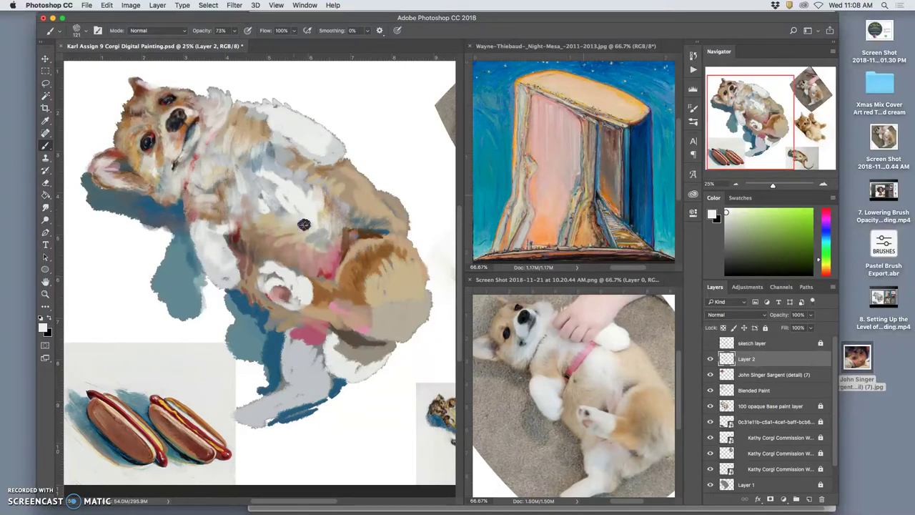
pyautogui.moveTo(278, 208)
pyautogui.mouseDown()
pyautogui.moveTo(276, 153)
pyautogui.moveTo(280, 174)
pyautogui.mouseUp()
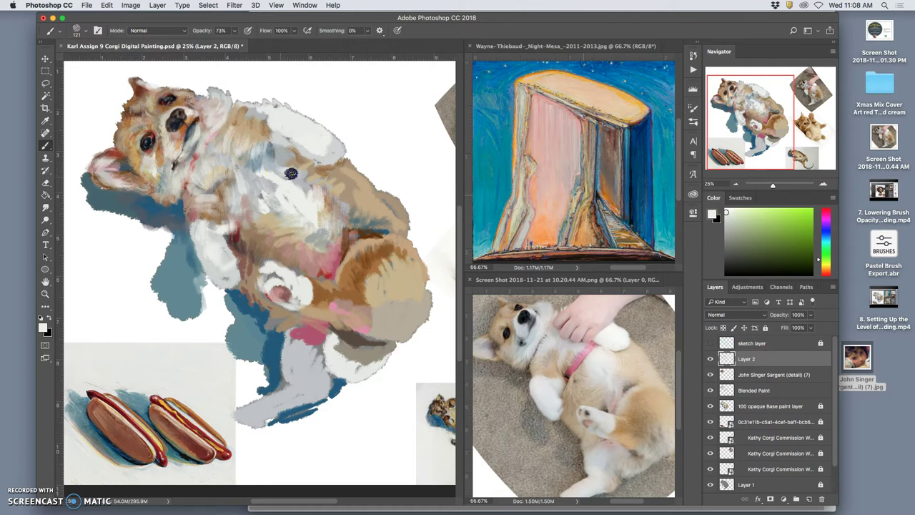
pyautogui.moveTo(303, 187)
pyautogui.mouseDown()
pyautogui.moveTo(324, 222)
pyautogui.moveTo(289, 165)
pyautogui.moveTo(291, 176)
pyautogui.moveTo(276, 167)
pyautogui.moveTo(282, 156)
pyautogui.moveTo(297, 165)
pyautogui.moveTo(264, 172)
pyautogui.mouseUp()
pyautogui.click(267, 185)
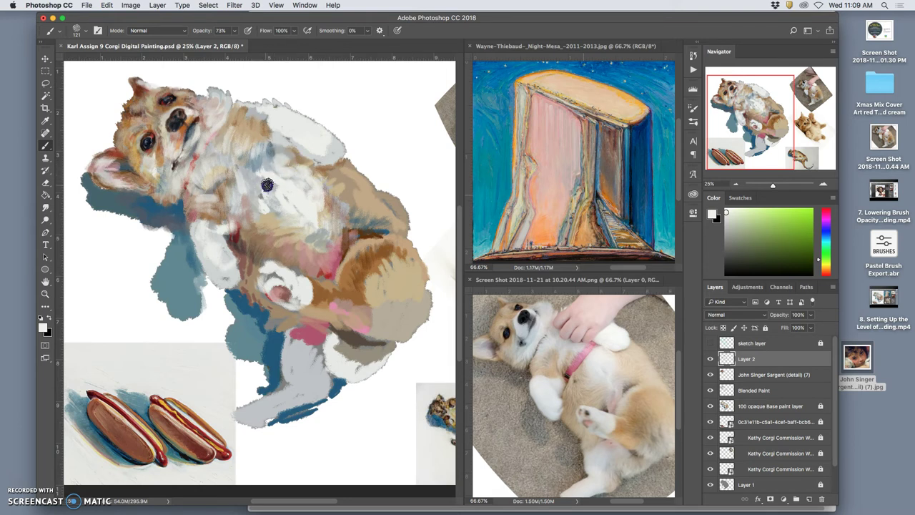